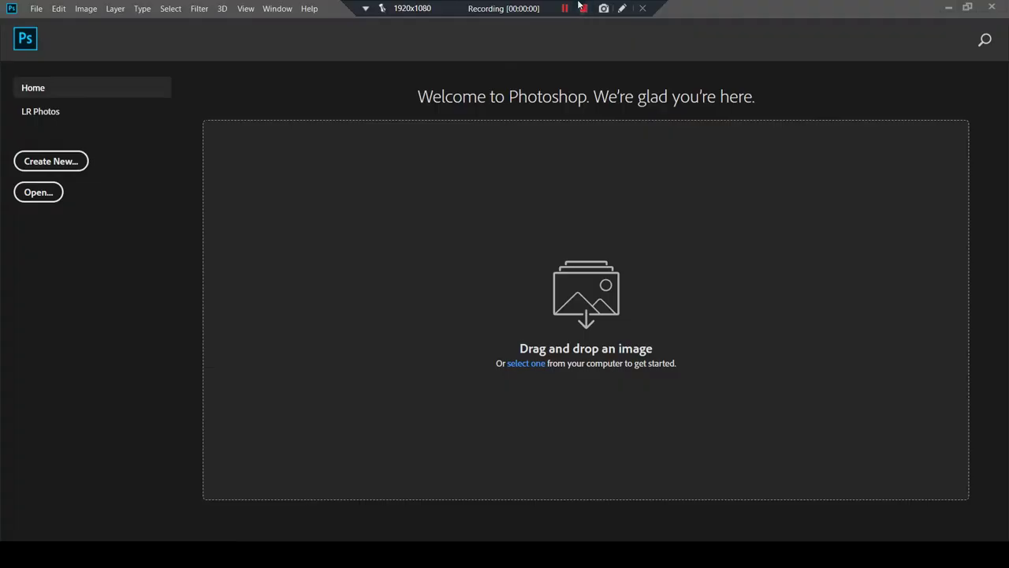
# Open the File menu from the Photoshop Home screen
pyautogui.click(35, 10)
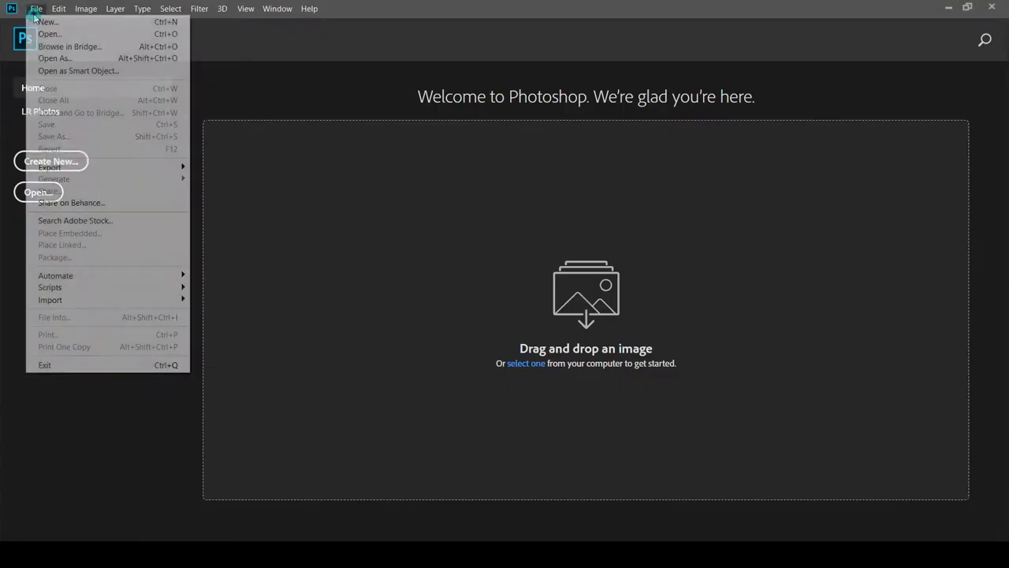
# Create a new landscape Letter print document, 11 x 8.5 in at 300 ppi
pyautogui.click(38, 23)
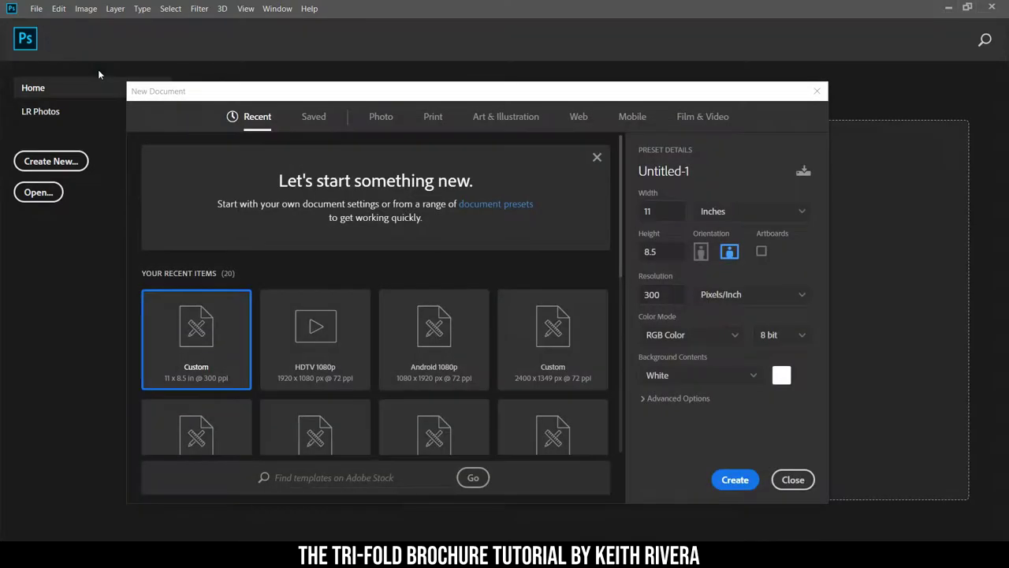
pyautogui.click(426, 123)
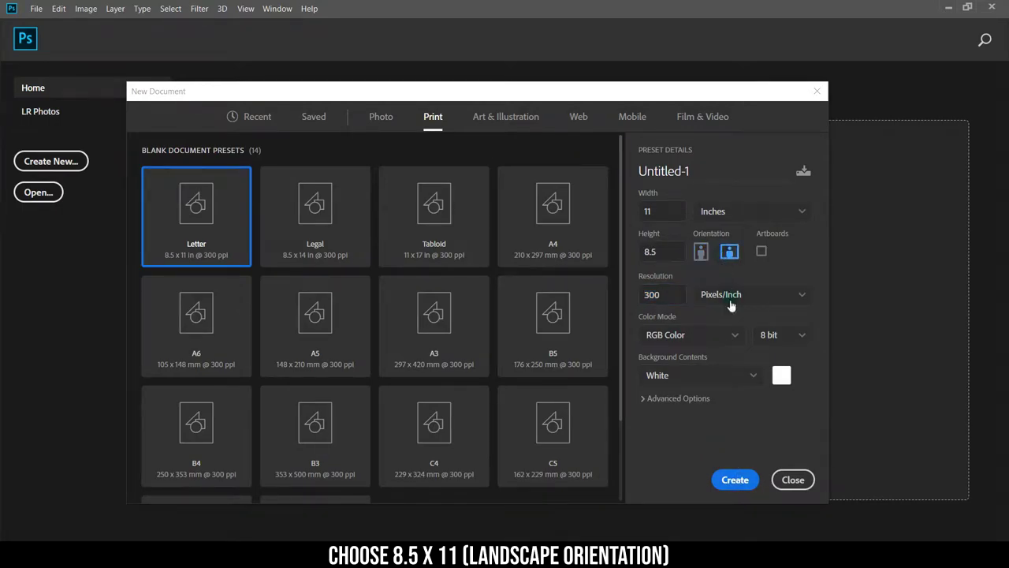
pyautogui.click(735, 479)
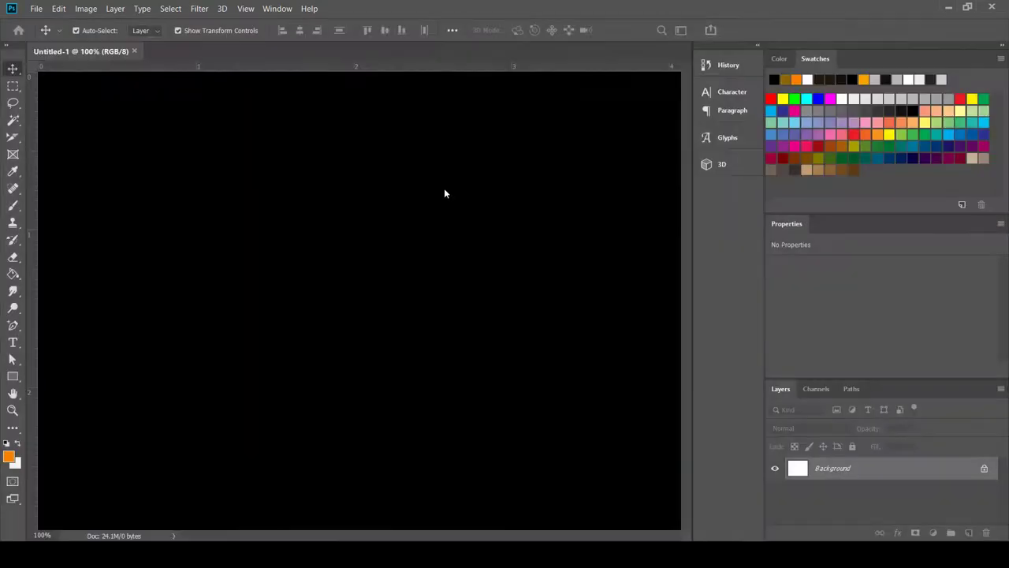
# With the Slice Select Tool, divide the canvas vertically into 3 equal slices
pyautogui.click(11, 139)
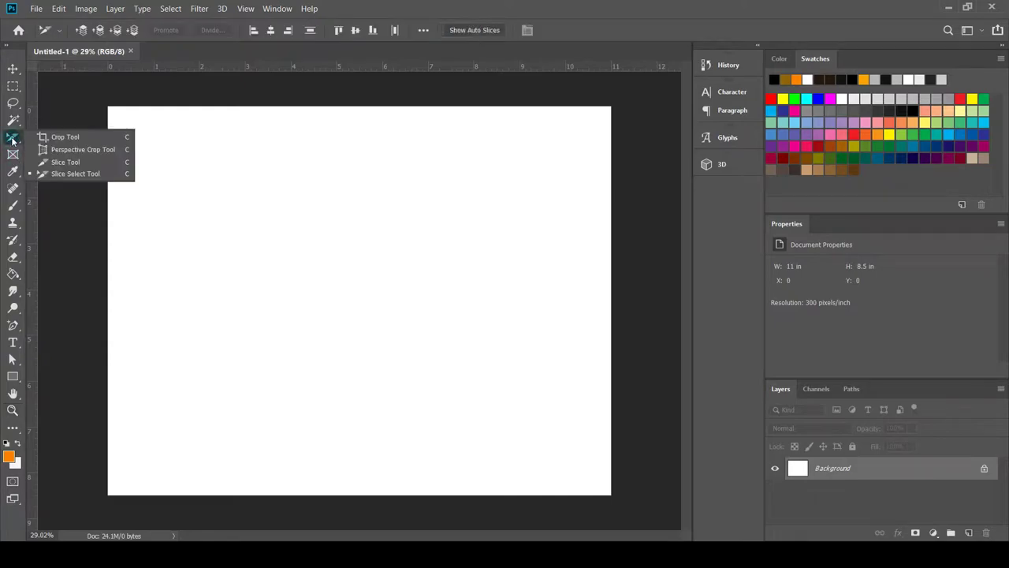
pyautogui.click(55, 137)
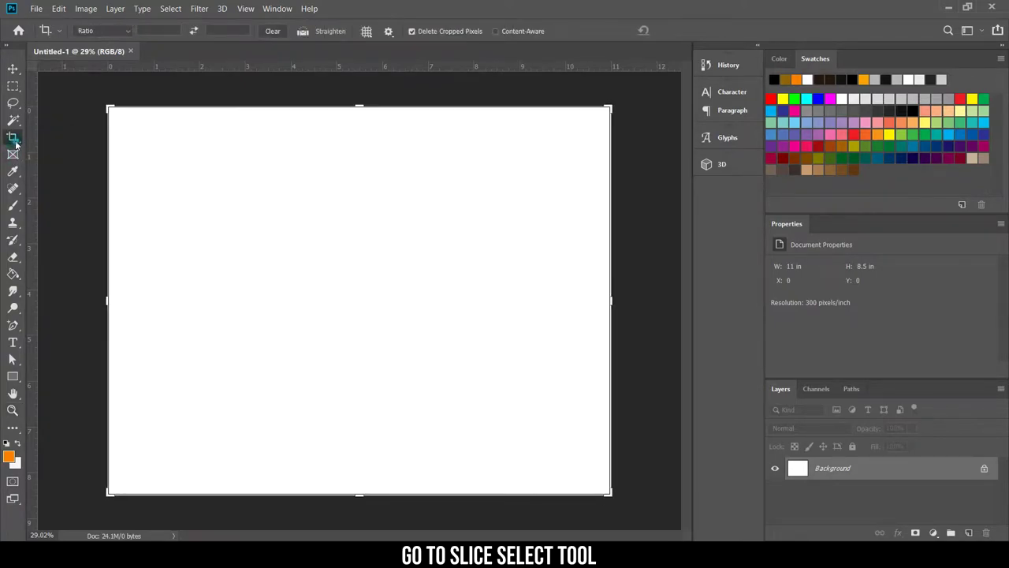
pyautogui.rightClick(16, 144)
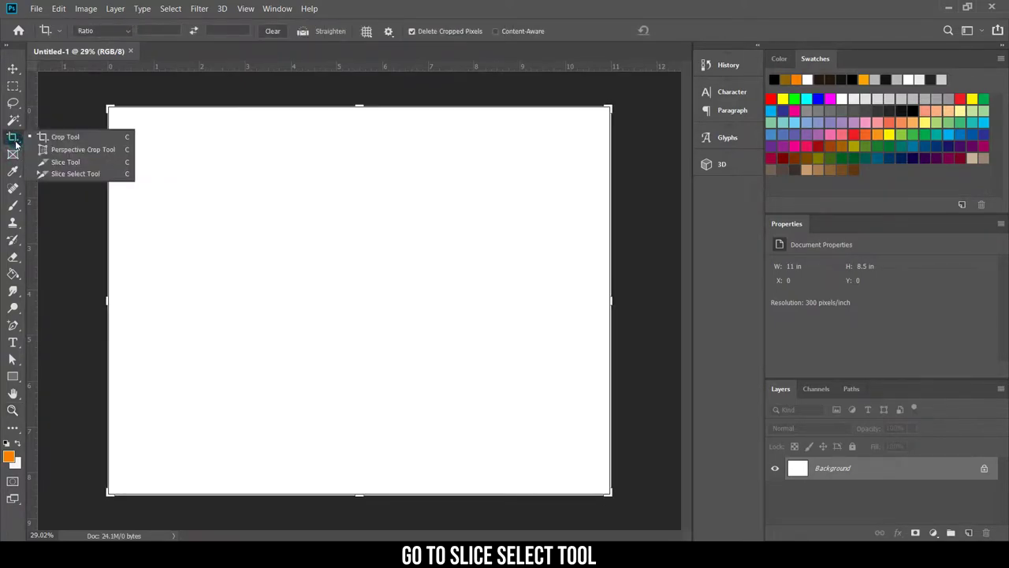
pyautogui.click(76, 174)
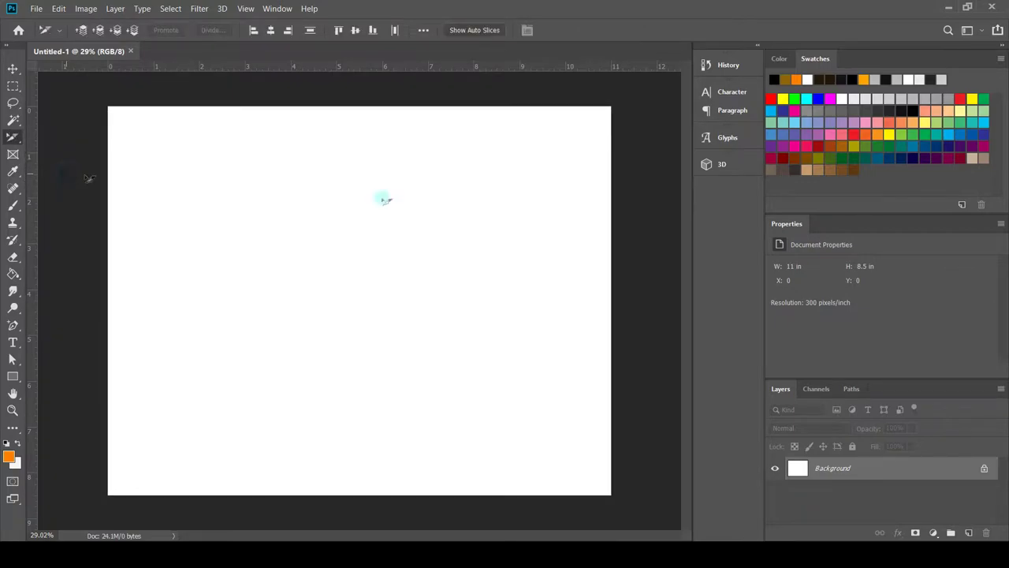
pyautogui.rightClick(281, 164)
pyautogui.click(328, 227)
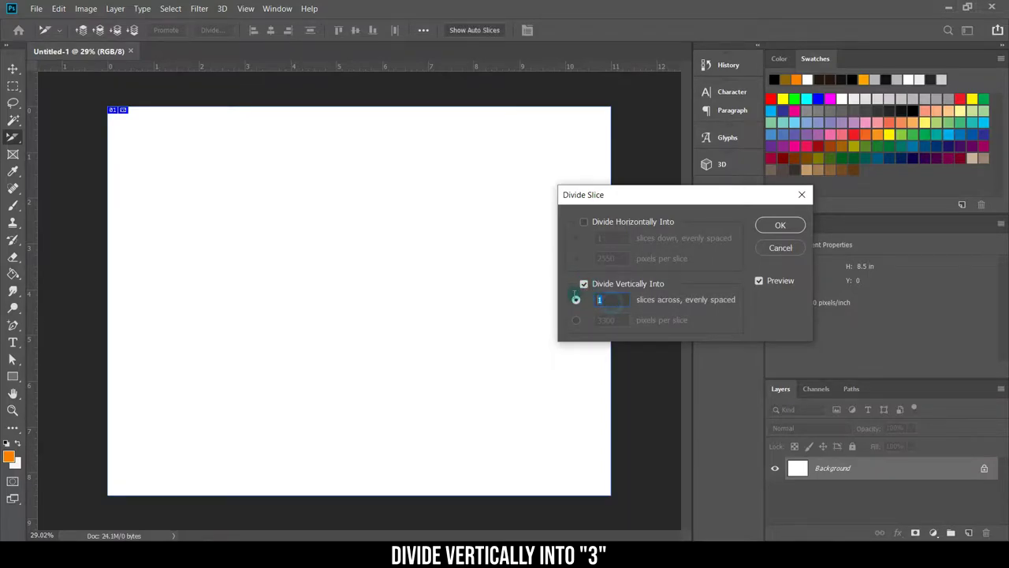
pyautogui.write('3')
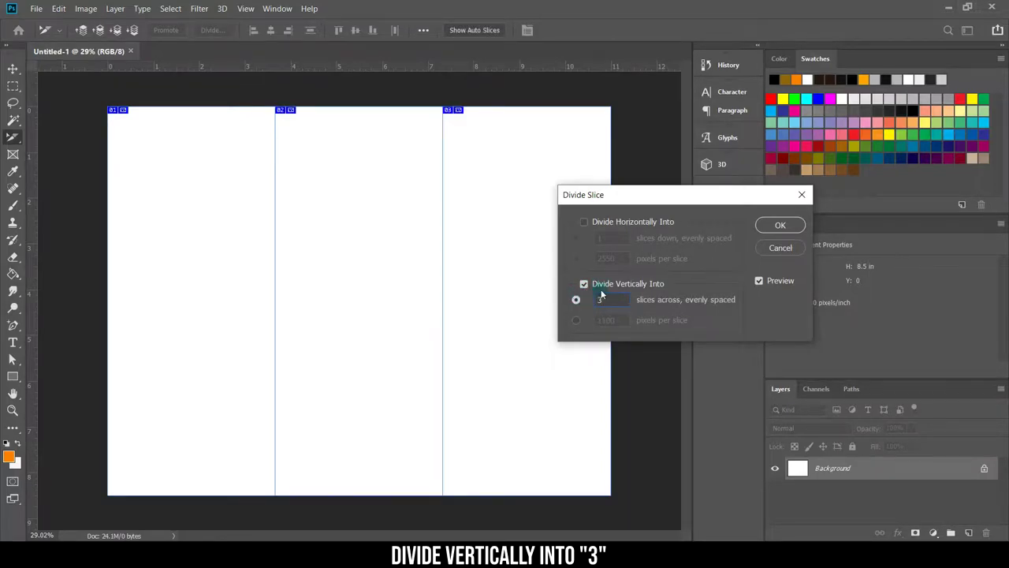
pyautogui.click(778, 229)
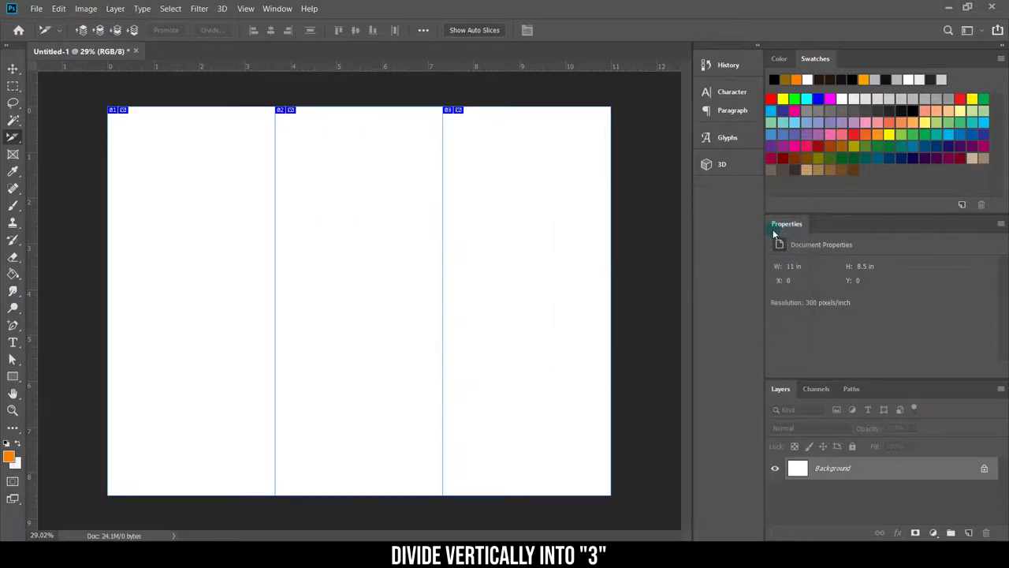
# Open C.png from the Poster Making folder and drag the car logo into Untitled-1
pyautogui.click(37, 8)
pyautogui.click(49, 33)
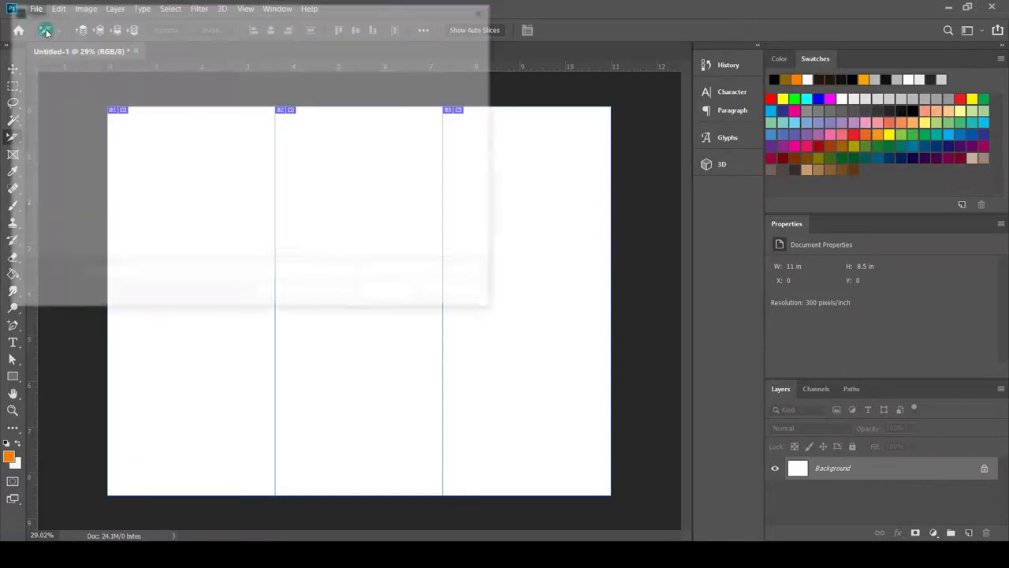
pyautogui.click(185, 33)
pyautogui.doubleClick(158, 167)
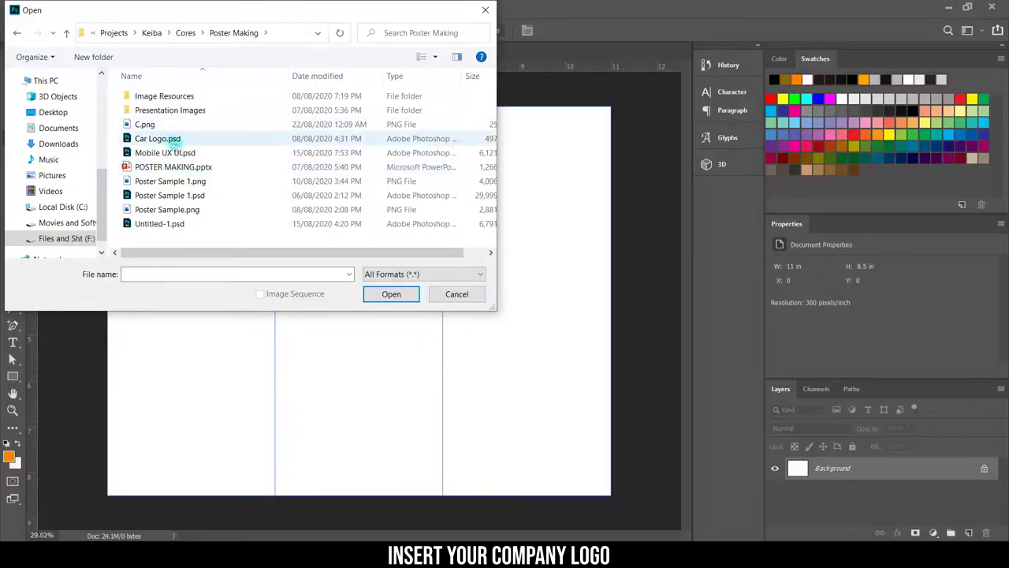
pyautogui.doubleClick(170, 127)
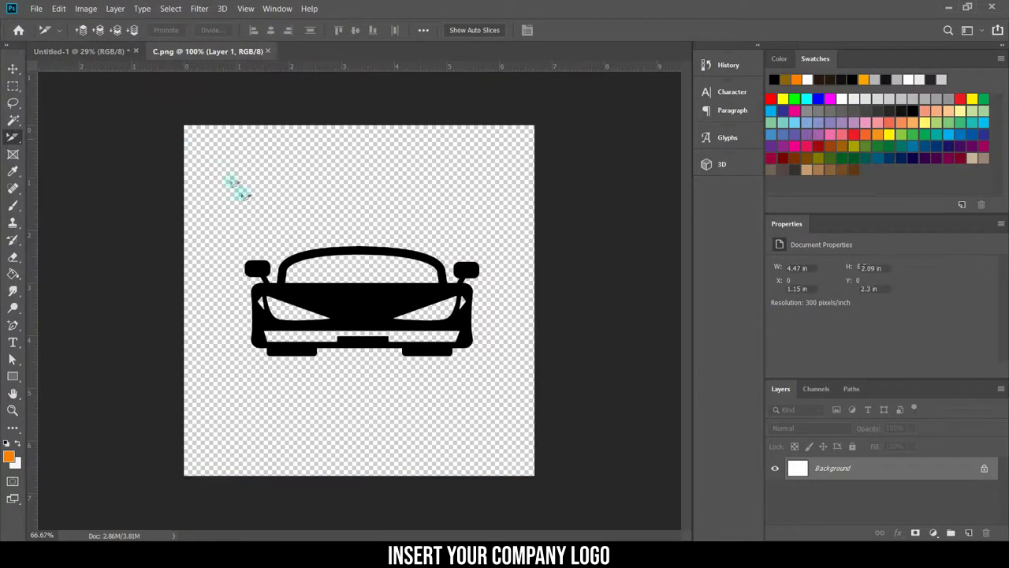
pyautogui.press('v')
pyautogui.moveTo(331, 296)
pyautogui.mouseDown()
pyautogui.moveTo(110, 51)
pyautogui.moveTo(496, 210)
pyautogui.moveTo(543, 244)
pyautogui.mouseUp()
# Convert the logo layer to a smart object and scale it down to about 1.447 in wide
pyautogui.hotkey('ctrl', 't')
pyautogui.moveTo(479, 281); pyautogui.dragTo(501, 277)
pyautogui.press('Escape')
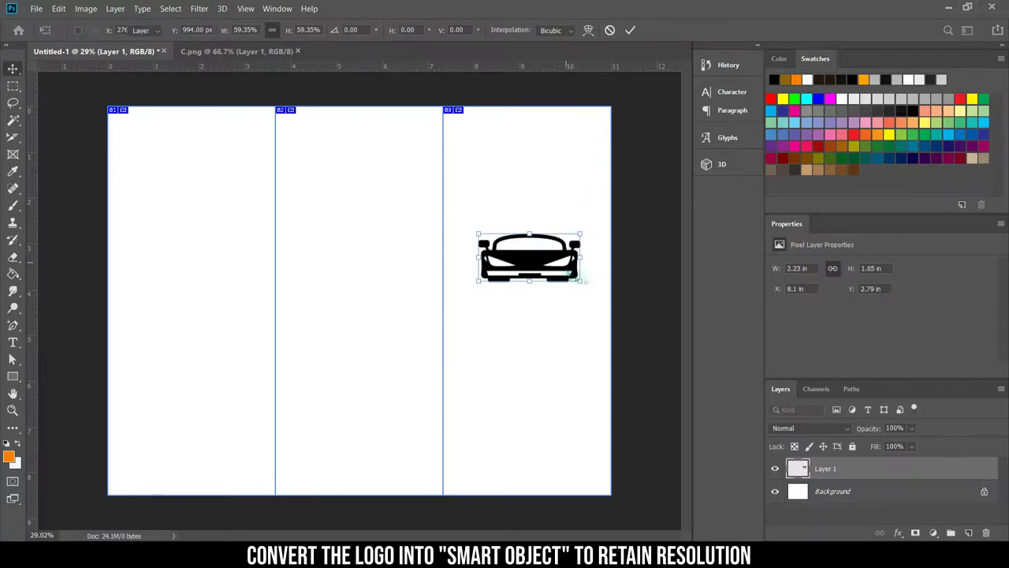
pyautogui.rightClick(842, 473)
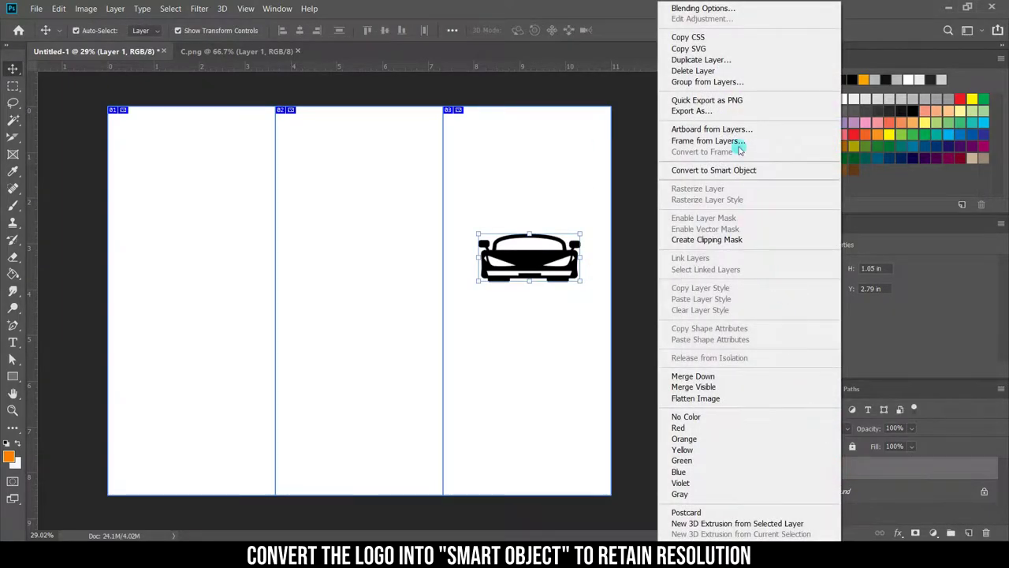
pyautogui.click(713, 168)
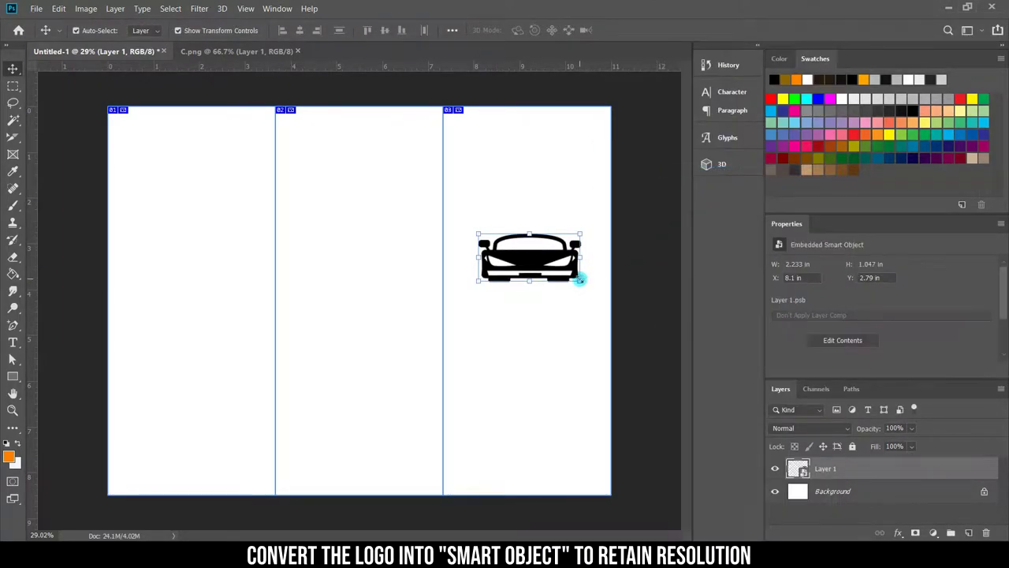
pyautogui.hotkey('ctrl', 't')
pyautogui.moveTo(581, 278); pyautogui.dragTo(563, 272)
pyautogui.click(323, 428)
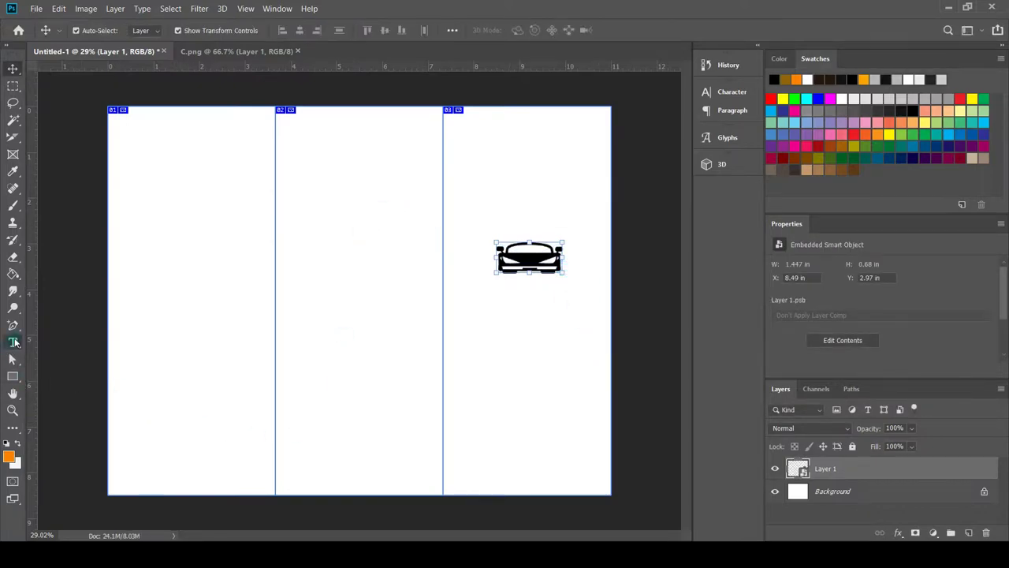
# Add a centred, enlarged 'ABC CAR SERVICES' heading above the car logo
pyautogui.click(14, 342)
pyautogui.click(516, 221)
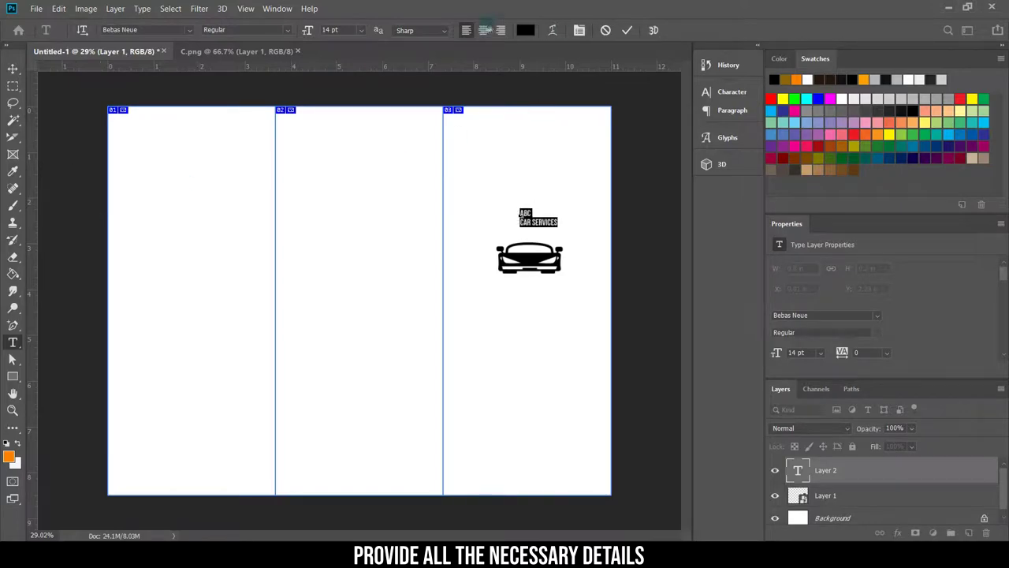
pyautogui.click(483, 30)
pyautogui.moveTo(312, 31); pyautogui.dragTo(331, 46)
pyautogui.hotkey('ctrl', 'Return')
pyautogui.press('v')
pyautogui.moveTo(521, 209); pyautogui.dragTo(528, 222)
# Add 'EST 2020' beneath the logo, enlarge it slightly, and zoom back out
pyautogui.click(13, 340)
pyautogui.click(521, 291)
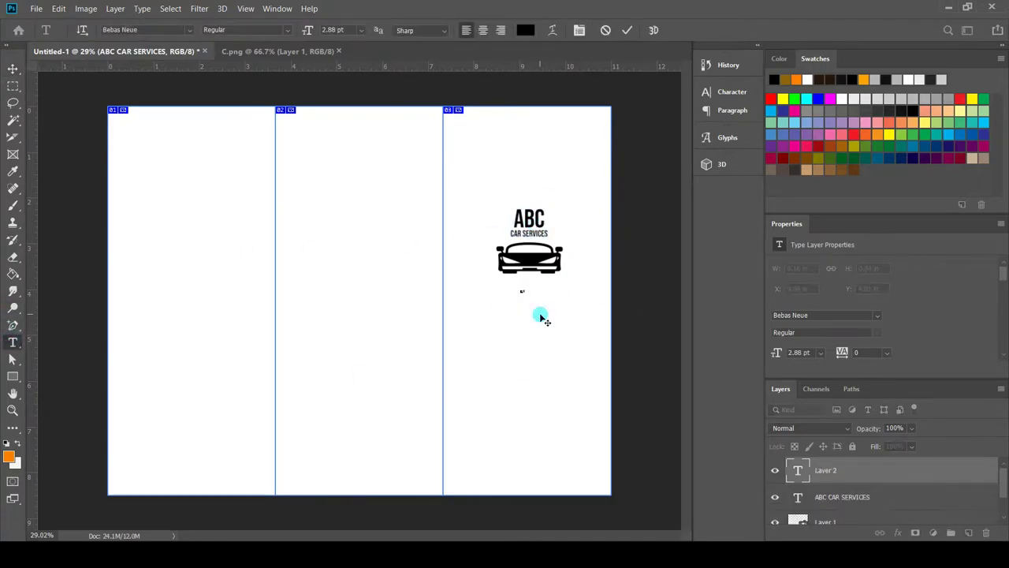
pyautogui.hotkey('ctrl', 'Return')
pyautogui.press('v')
pyautogui.scroll(5, 521, 236)
pyautogui.hotkey('ctrl', 't')
pyautogui.moveTo(542, 433)
pyautogui.mouseDown()
pyautogui.moveTo(555, 438)
pyautogui.moveTo(552, 378)
pyautogui.mouseUp()
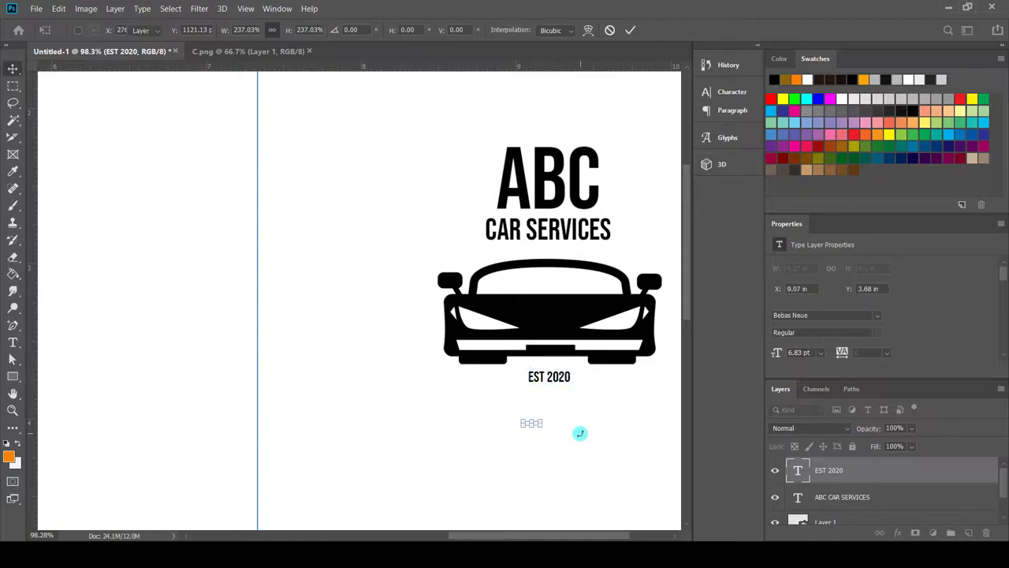
pyautogui.press('Return')
pyautogui.click(552, 428)
pyautogui.press('z')
pyautogui.moveTo(552, 428); pyautogui.dragTo(148, 406)
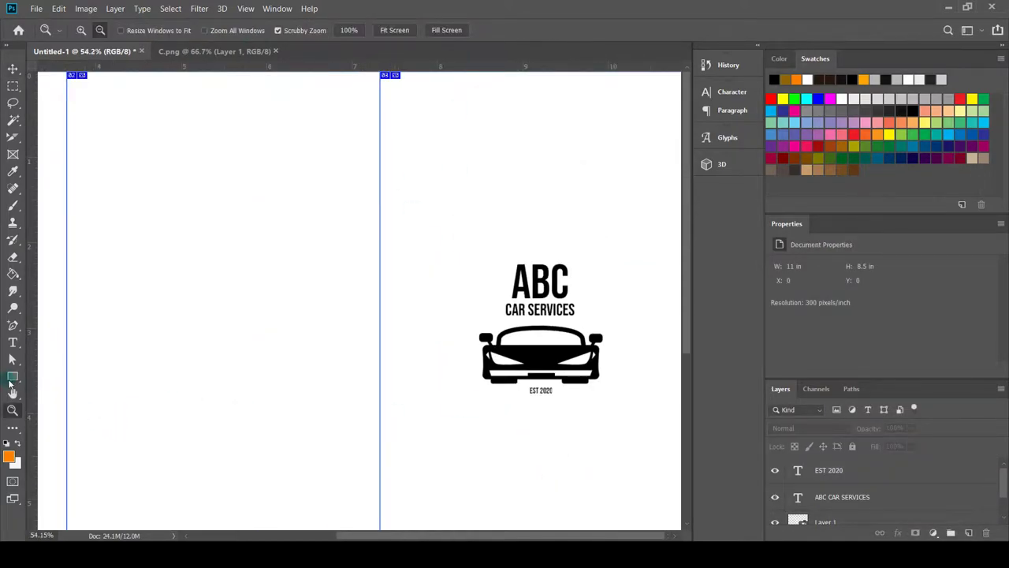
pyautogui.click(13, 382)
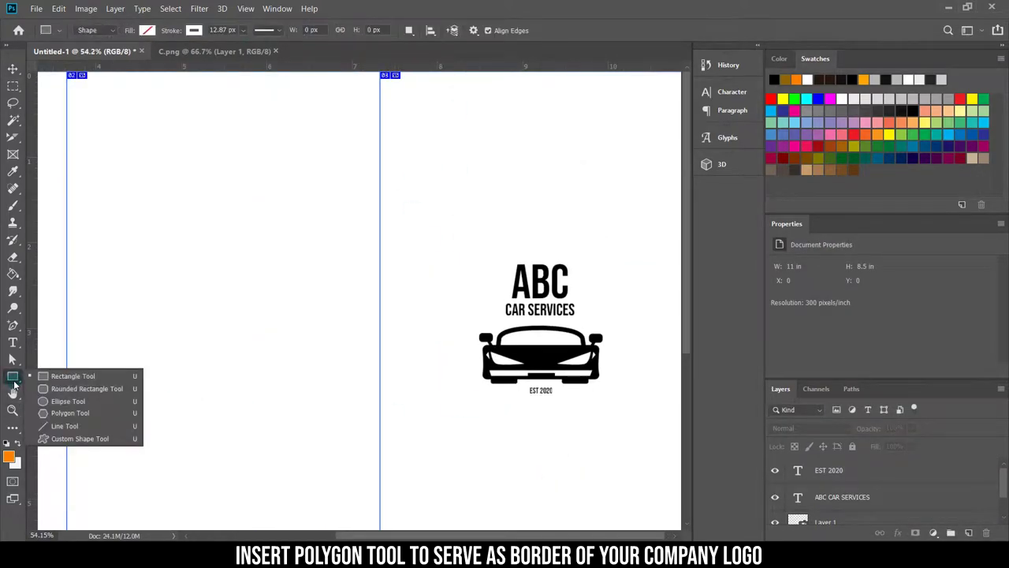
# Draw a black-outlined hexagon around the ABC logo and enlarge it slightly
pyautogui.click(69, 413)
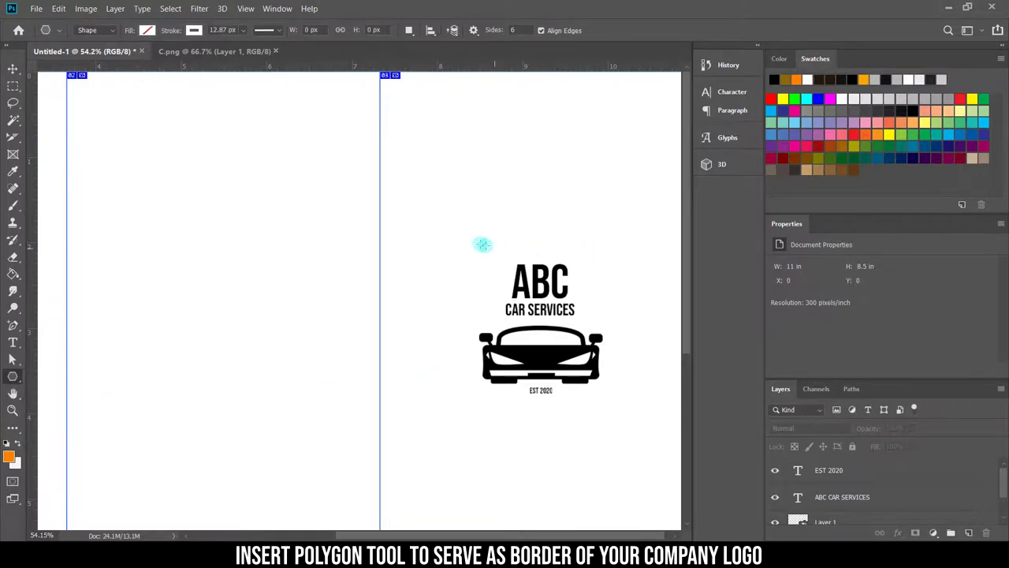
pyautogui.moveTo(445, 234); pyautogui.dragTo(419, 312)
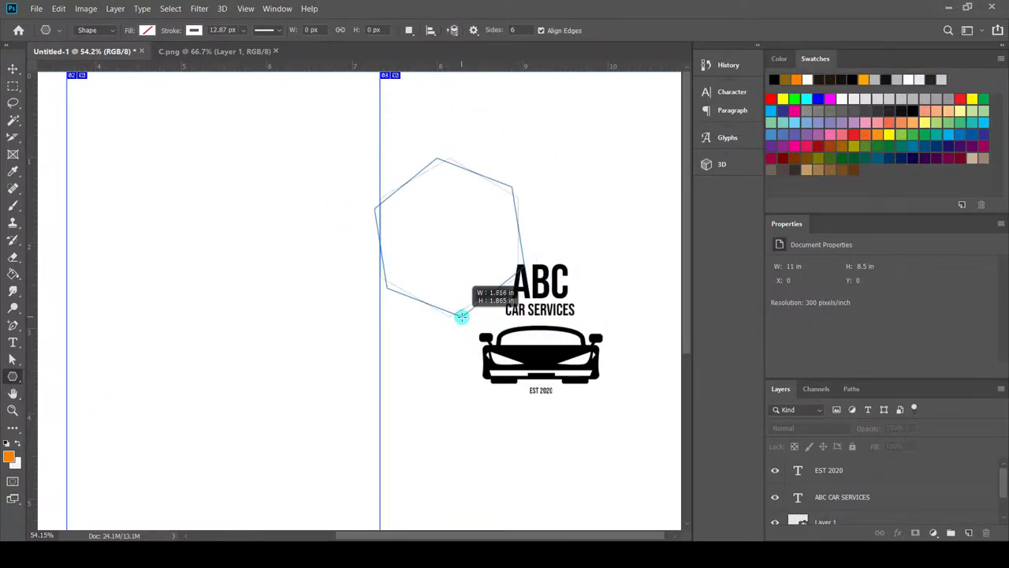
pyautogui.moveTo(419, 312); pyautogui.dragTo(406, 311)
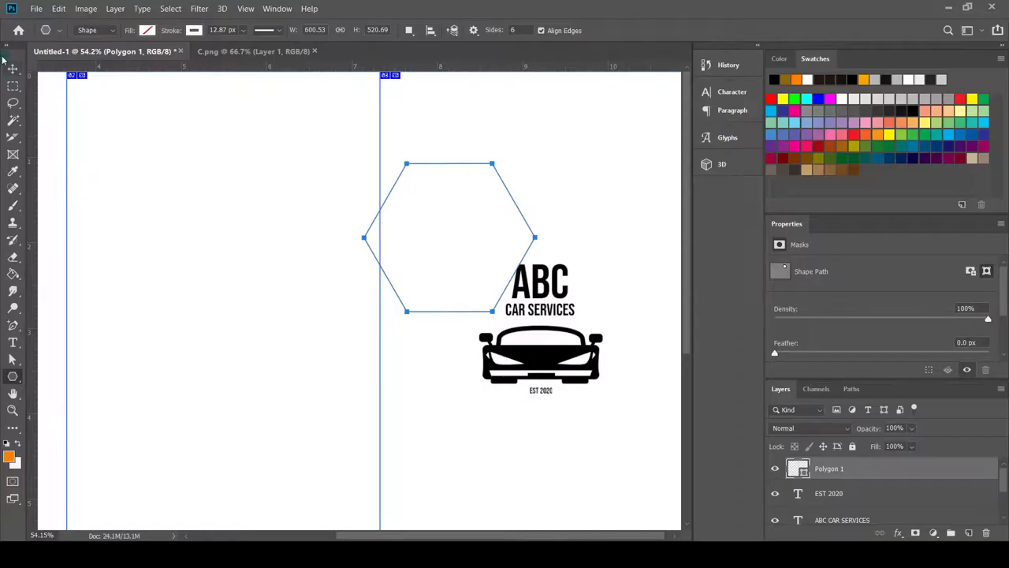
pyautogui.click(192, 30)
pyautogui.click(165, 99)
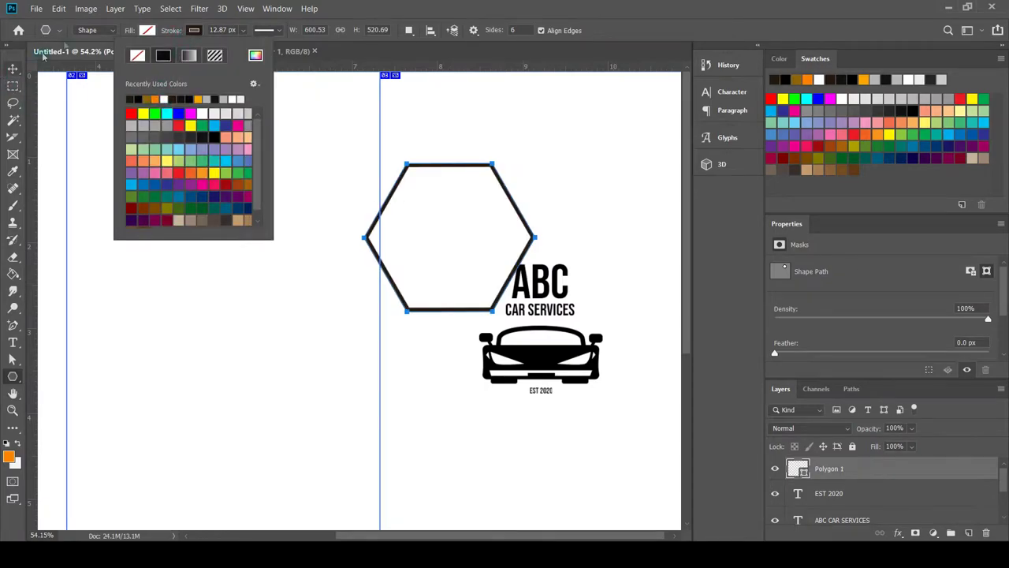
pyautogui.press('v')
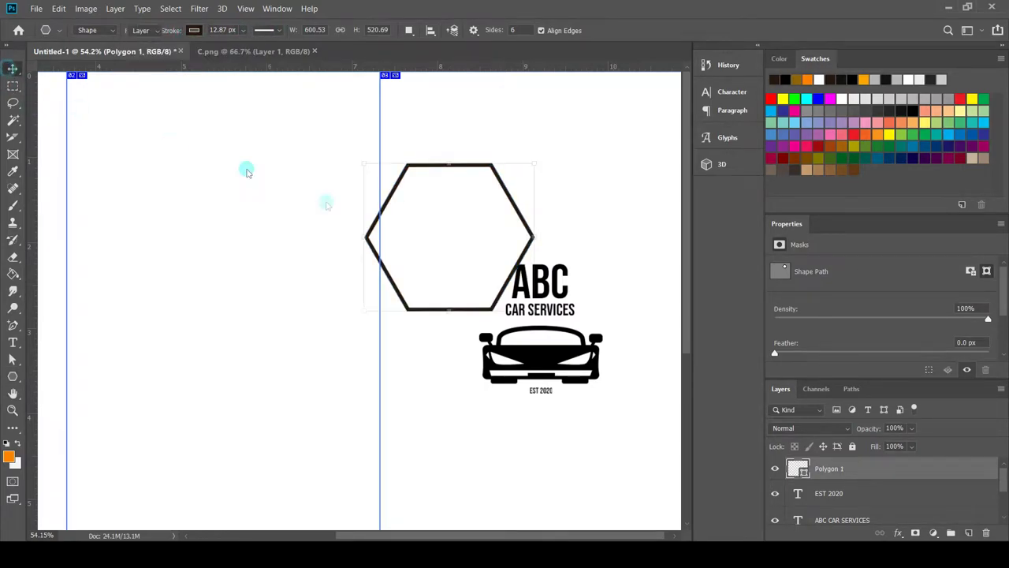
pyautogui.moveTo(518, 217); pyautogui.dragTo(607, 311)
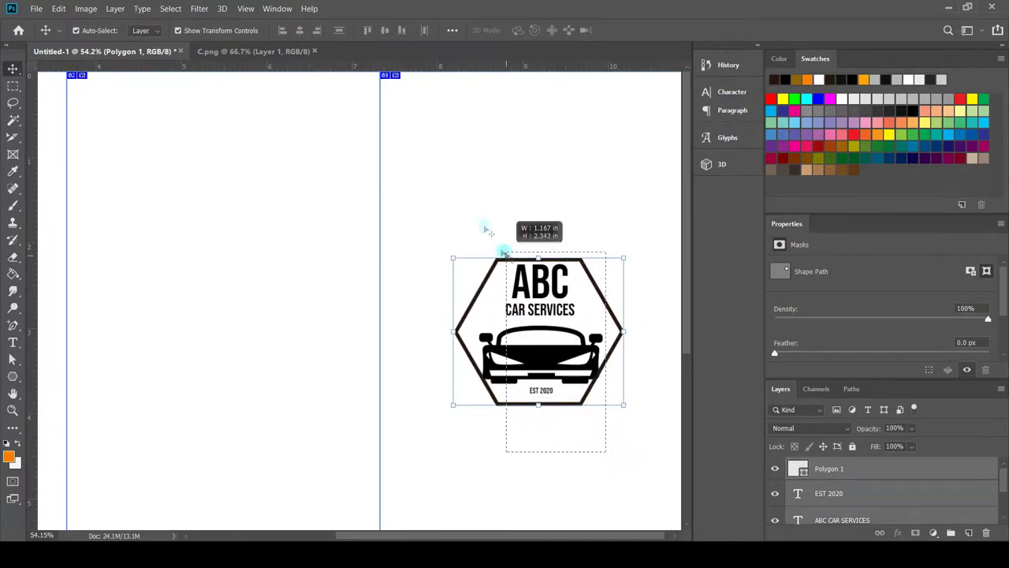
pyautogui.hotkey('ctrl', 't')
pyautogui.moveTo(623, 410); pyautogui.dragTo(629, 410)
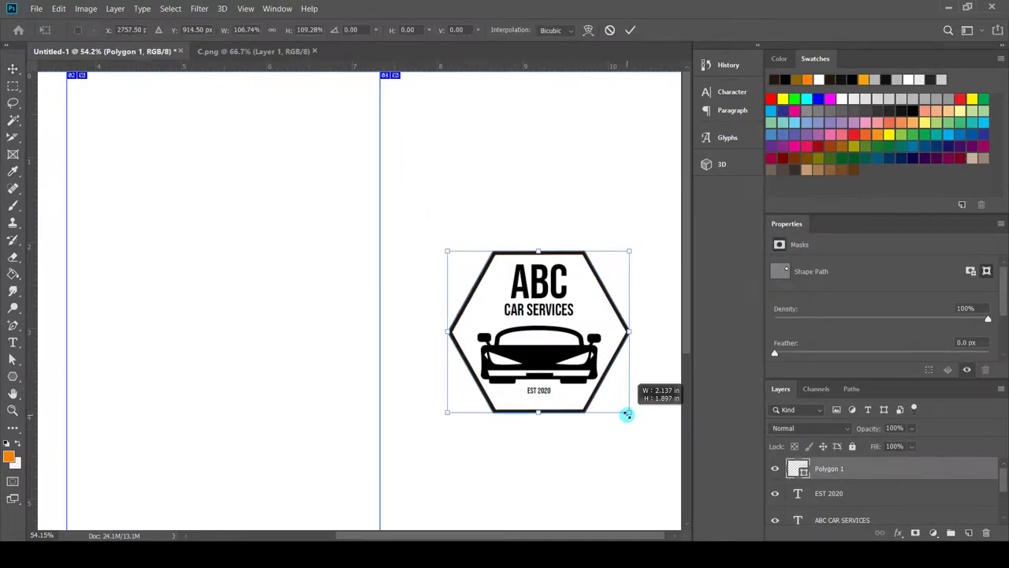
pyautogui.press('Return')
# Duplicate the Polygon 1 layer and enlarge the copy slightly around the logo
pyautogui.rightClick(832, 469)
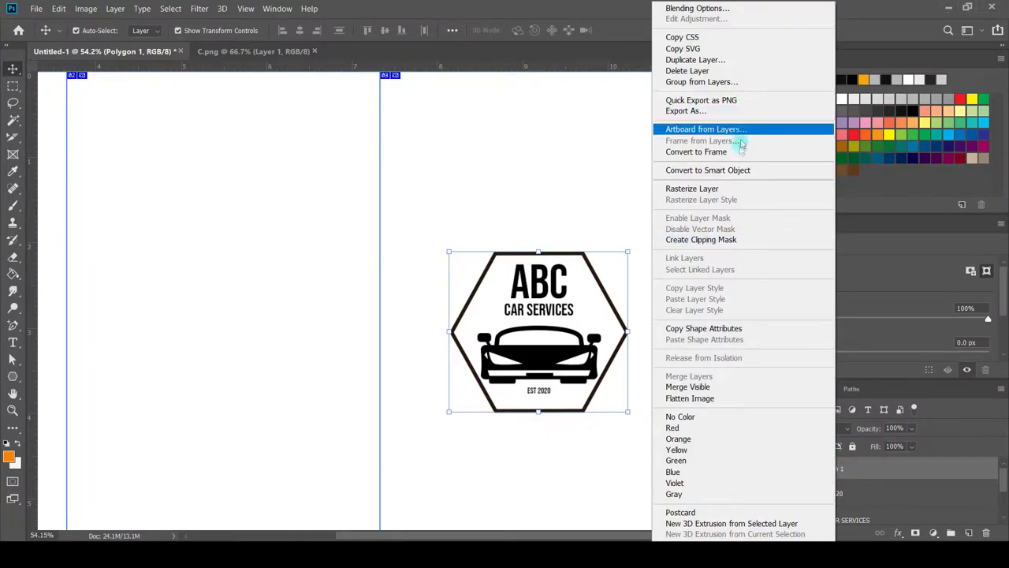
pyautogui.click(724, 59)
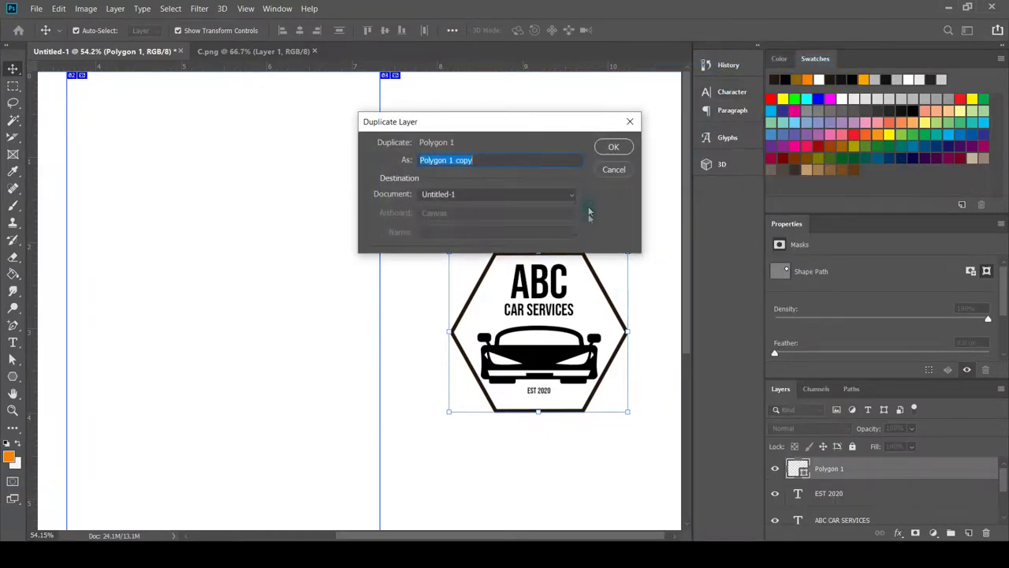
pyautogui.click(614, 147)
pyautogui.moveTo(628, 411); pyautogui.dragTo(635, 421)
pyautogui.press('Return')
# Thicken the copy's stroke, enlarge it into a double border, and move the badge lower
pyautogui.click(12, 377)
pyautogui.moveTo(240, 44); pyautogui.dragTo(260, 57)
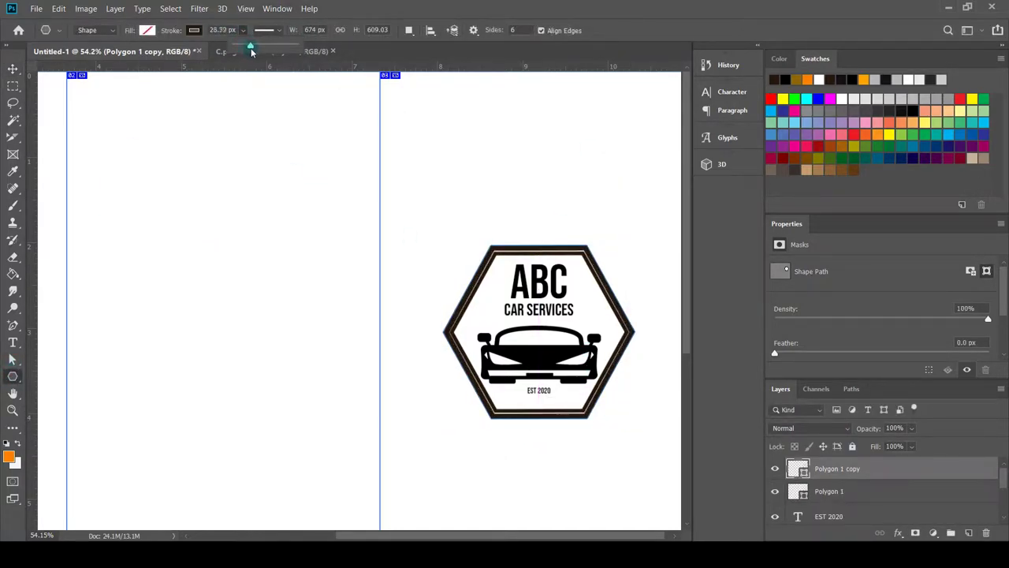
pyautogui.press('v')
pyautogui.moveTo(633, 418)
pyautogui.mouseDown()
pyautogui.moveTo(642, 422)
pyautogui.moveTo(586, 417)
pyautogui.mouseUp()
pyautogui.press('Return')
pyautogui.press('z')
pyautogui.press('v')
pyautogui.moveTo(517, 162); pyautogui.dragTo(521, 214)
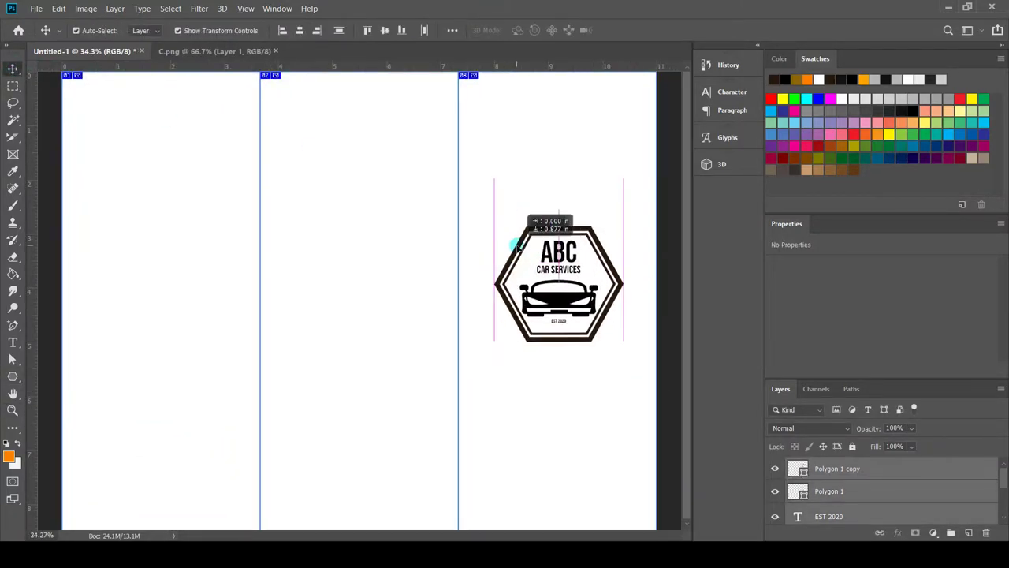
# Add the centre-aligned slogan 'HIGH QUALITY SERVICE YOU CAN COUNT ON' below the logo
pyautogui.click(527, 416)
pyautogui.press('t')
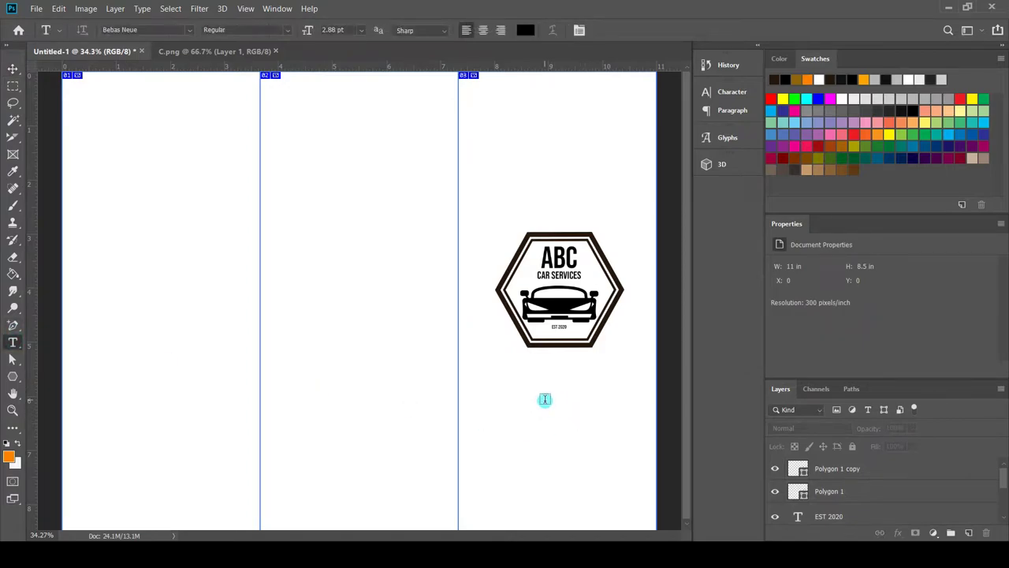
pyautogui.click(523, 397)
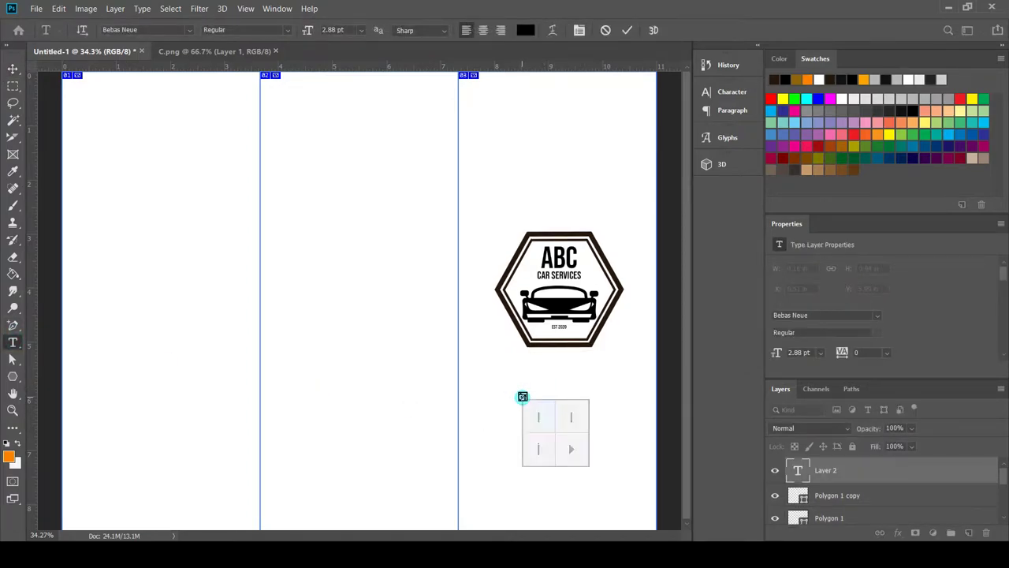
pyautogui.moveTo(307, 30); pyautogui.dragTo(318, 43)
pyautogui.write('HIGH QUALITY SERVICE YOU CAN C')
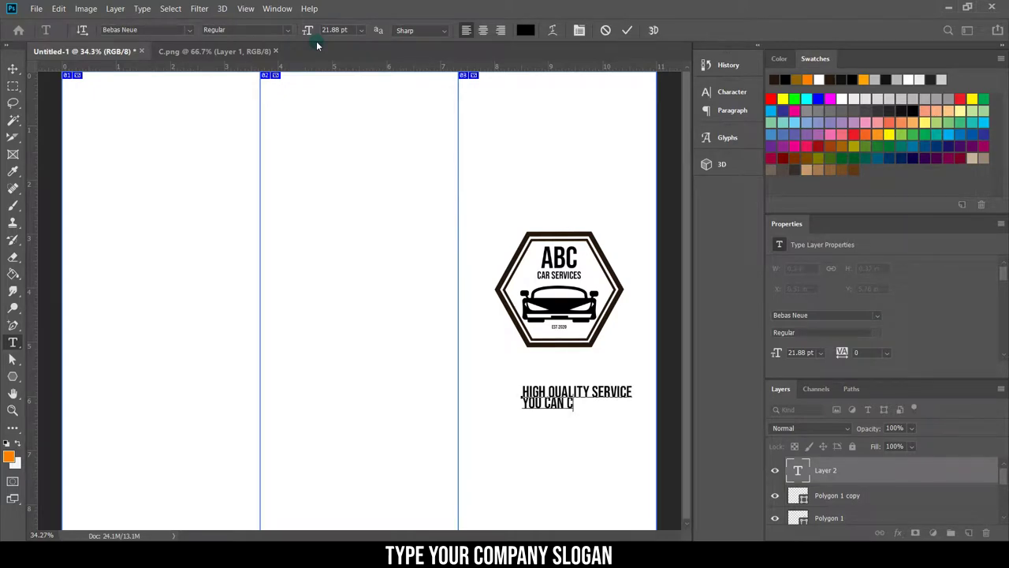
pyautogui.write('OUNT ON')
pyautogui.hotkey('ctrl', 'a')
pyautogui.click(484, 30)
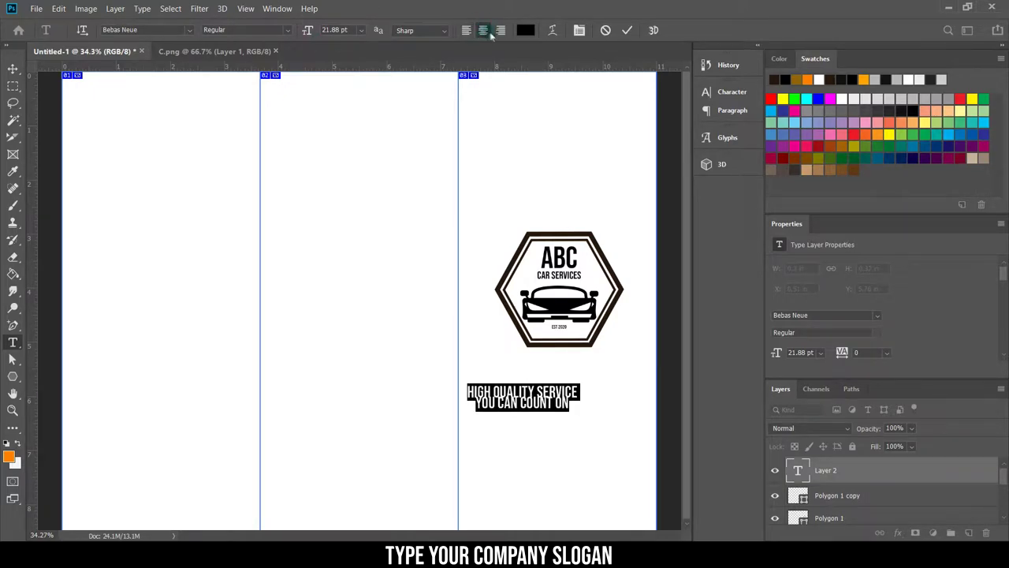
pyautogui.click(579, 30)
pyautogui.click(627, 29)
pyautogui.press('v')
pyautogui.moveTo(523, 400); pyautogui.dragTo(562, 410)
pyautogui.click(394, 362)
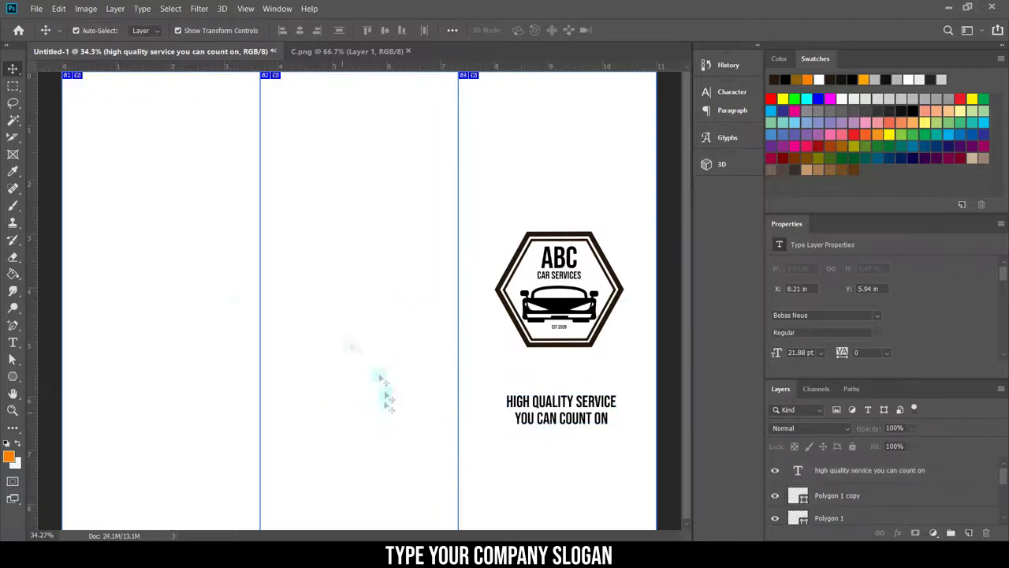
# Add a SERVICES heading at the top of the middle panel
pyautogui.click(12, 376)
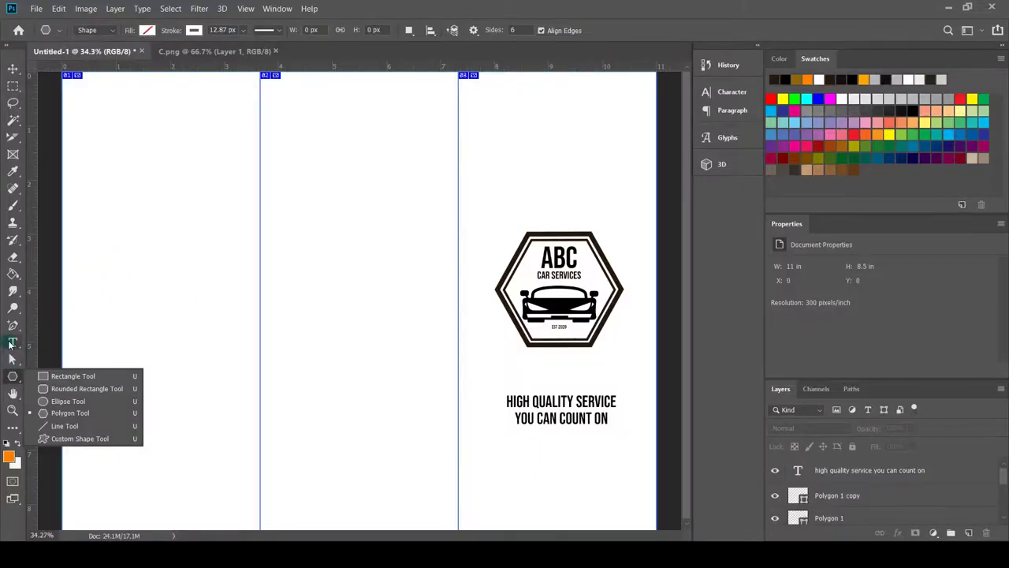
pyautogui.click(12, 343)
pyautogui.click(108, 342)
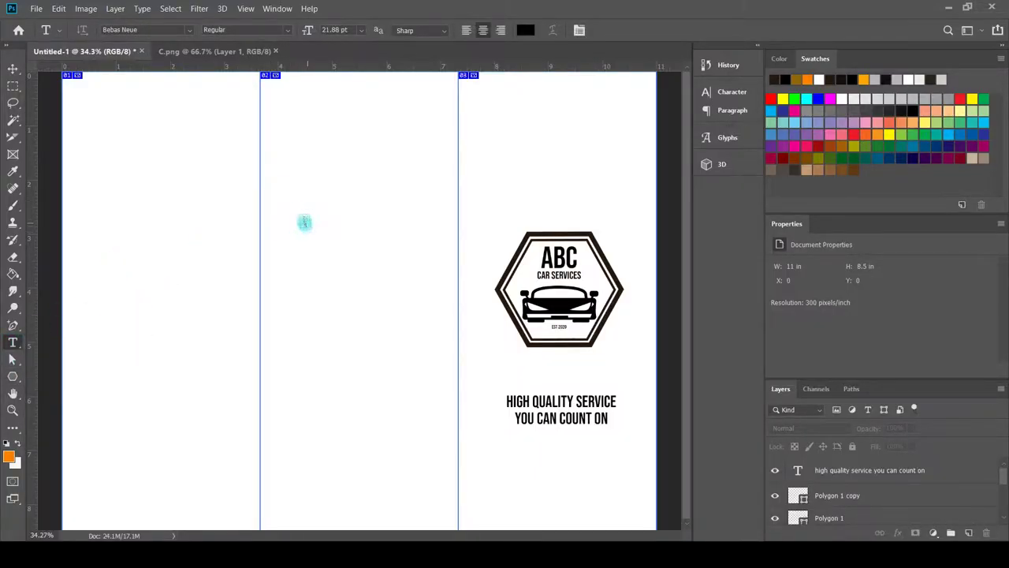
pyautogui.click(305, 215)
pyautogui.write('ER')
pyautogui.moveTo(319, 226)
pyautogui.mouseDown()
pyautogui.moveTo(381, 234)
pyautogui.moveTo(128, 222)
pyautogui.mouseUp()
# Reword a copy of the heading to ABOUT US in the first panel
pyautogui.doubleClick(157, 218)
pyautogui.write('ABOU')
pyautogui.click(13, 69)
pyautogui.click(148, 214)
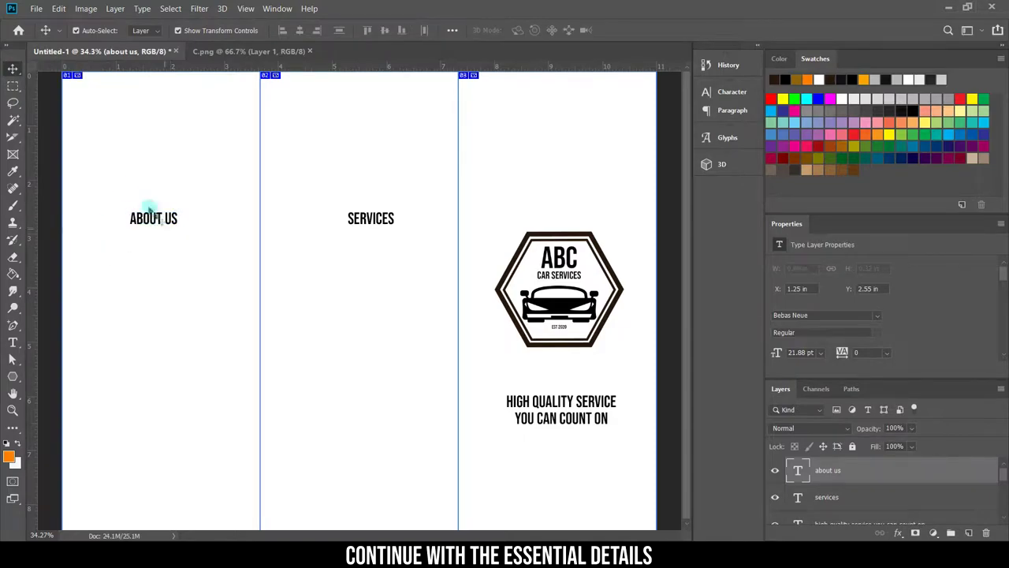
pyautogui.click(199, 260)
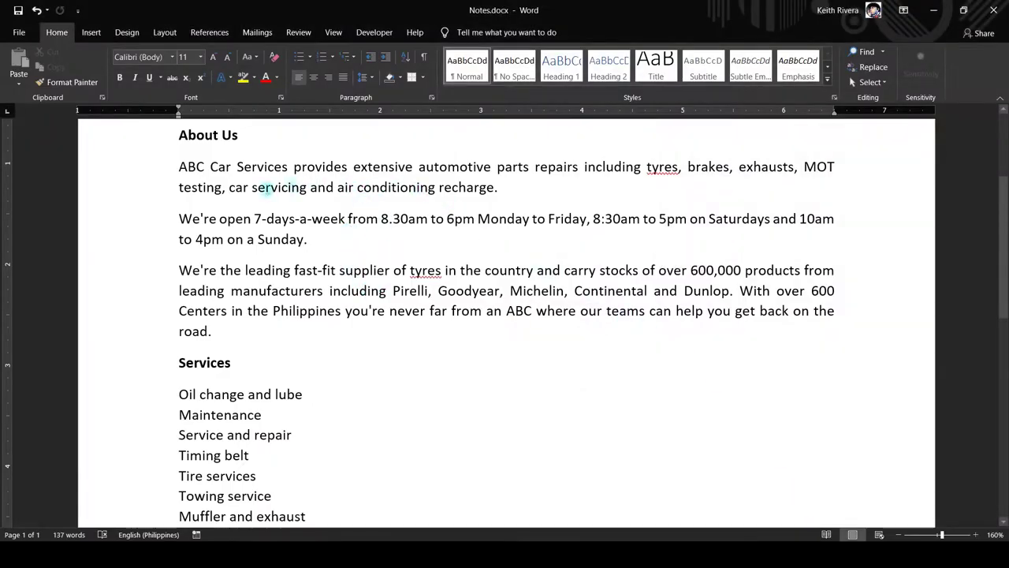
# Copy the three About Us paragraphs from Word into a text box below ABOUT US
pyautogui.moveTo(181, 166); pyautogui.dragTo(235, 327)
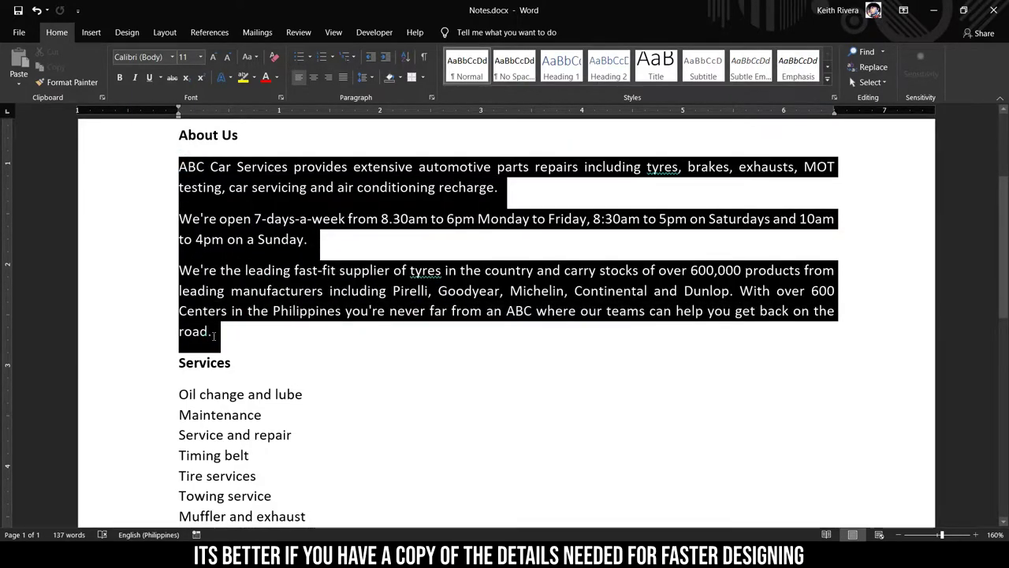
pyautogui.hotkey('ctrl', 'c')
pyautogui.hotkey('alt', 'Tab')
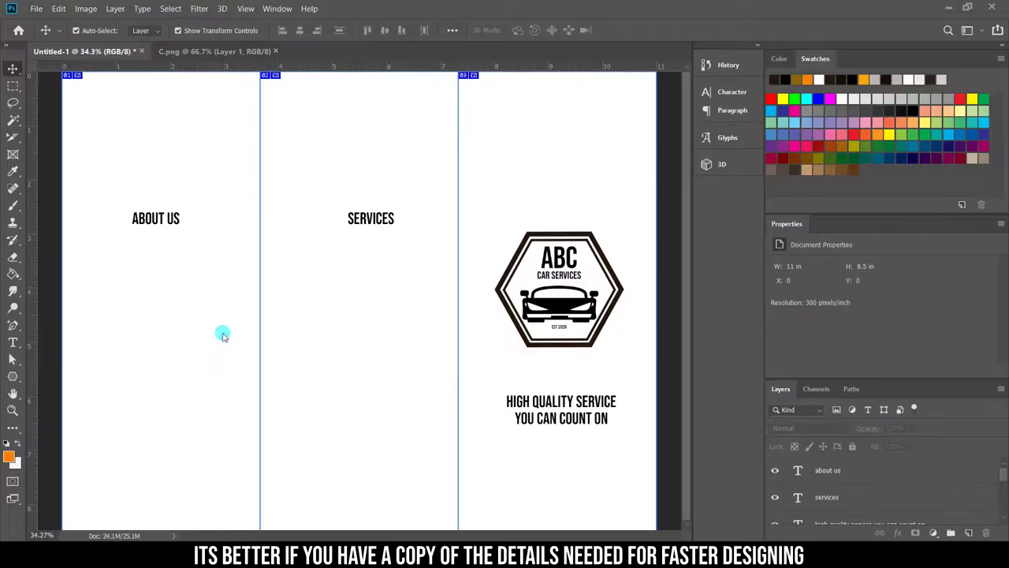
pyautogui.press('t')
pyautogui.moveTo(93, 256)
pyautogui.mouseDown()
pyautogui.moveTo(230, 462)
pyautogui.moveTo(232, 518)
pyautogui.mouseUp()
pyautogui.hotkey('ctrl', 'v')
pyautogui.hotkey('ctrl', 'v')
pyautogui.hotkey('ctrl', 'a')
# Shrink the About Us body text and widen its box so the paragraphs reflow
pyautogui.moveTo(323, 30); pyautogui.dragTo(307, 30)
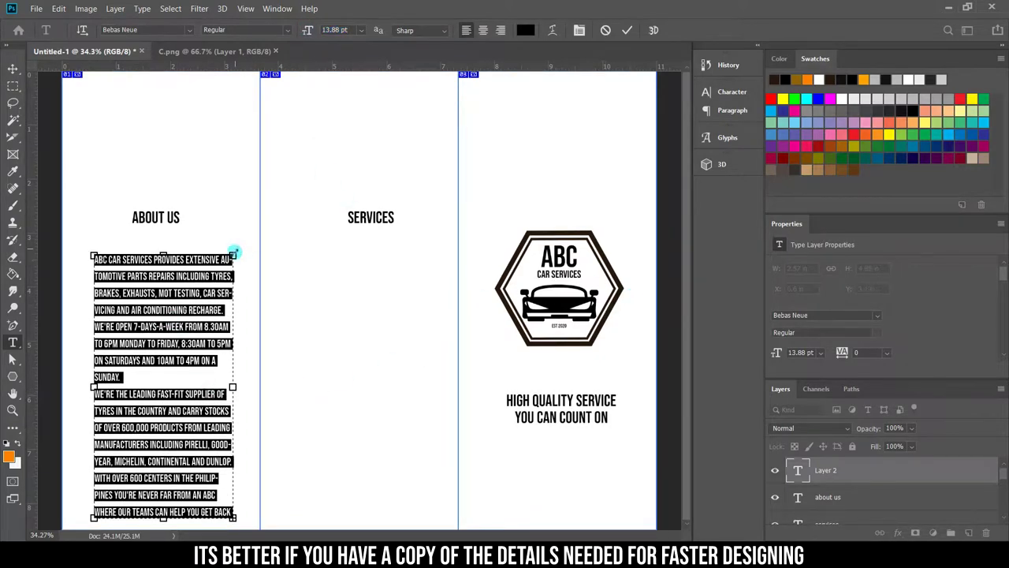
pyautogui.moveTo(233, 257); pyautogui.dragTo(240, 237)
pyautogui.moveTo(236, 518); pyautogui.dragTo(246, 492)
pyautogui.hotkey('ctrl', 'Return')
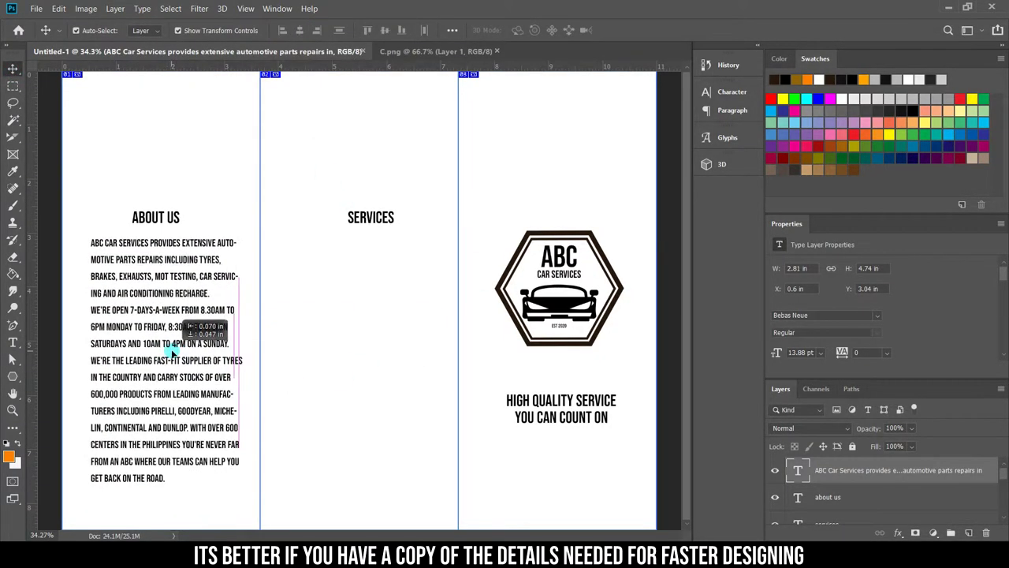
pyautogui.hotkey('alt', 'Tab')
# Paste the Services list from Word into a text box under the SERVICES heading
pyautogui.scroll(-5, 296, 372)
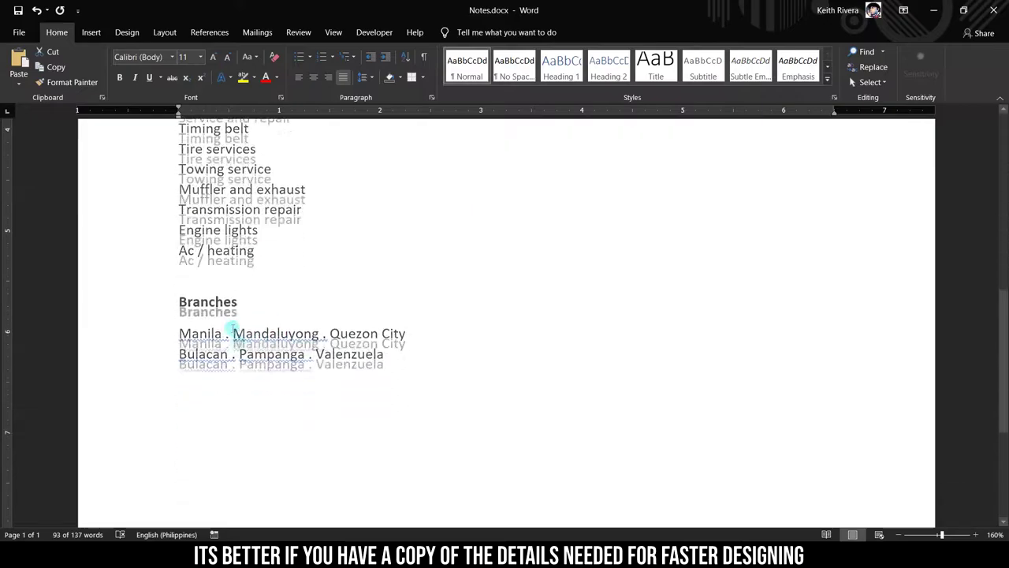
pyautogui.scroll(5, 194, 250)
pyautogui.scroll(-3, 189, 316)
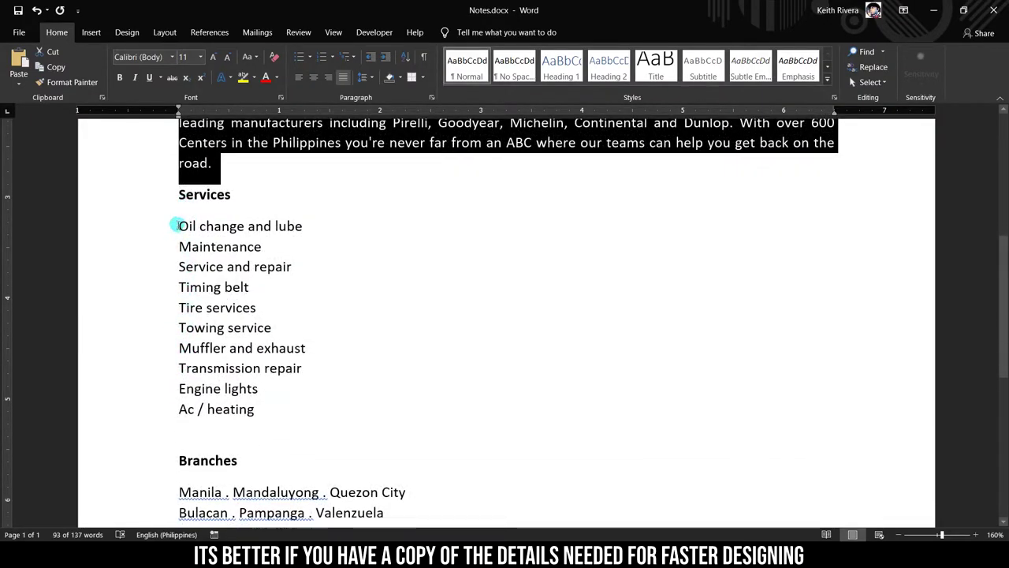
pyautogui.moveTo(175, 225); pyautogui.dragTo(257, 406)
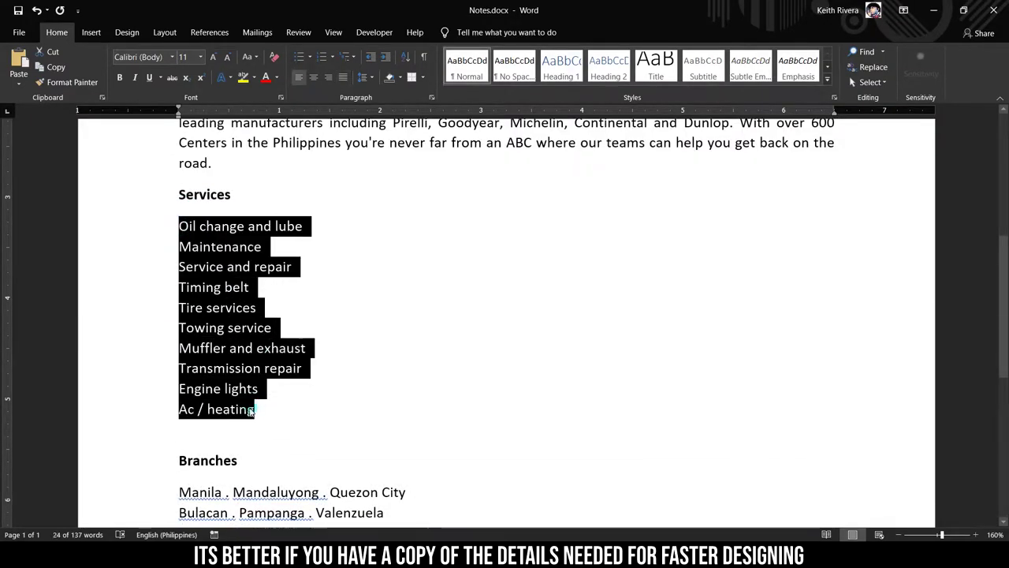
pyautogui.hotkey('alt', 'Tab')
pyautogui.click(13, 340)
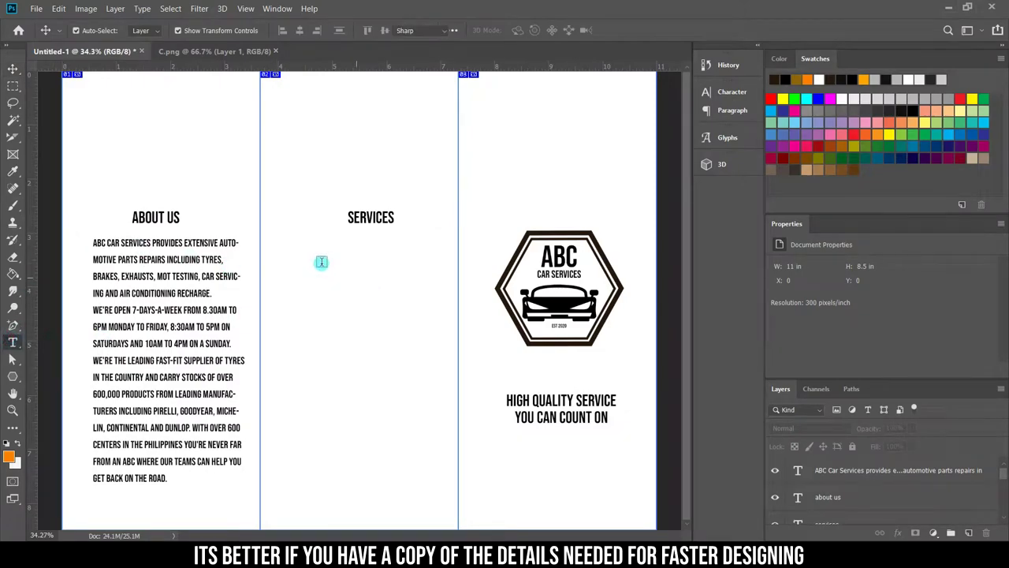
pyautogui.moveTo(307, 242); pyautogui.dragTo(412, 466)
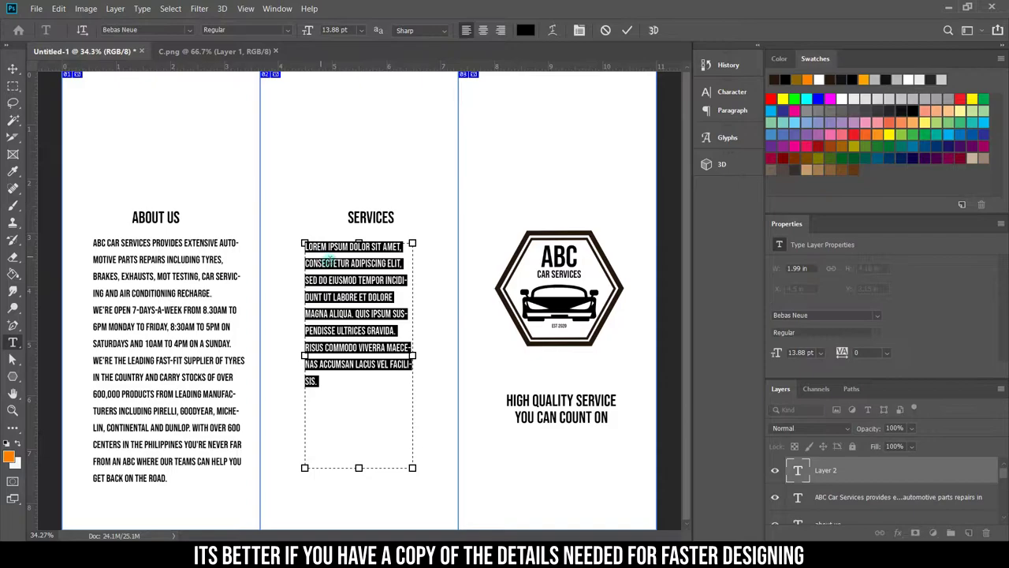
pyautogui.hotkey('ctrl', 'v')
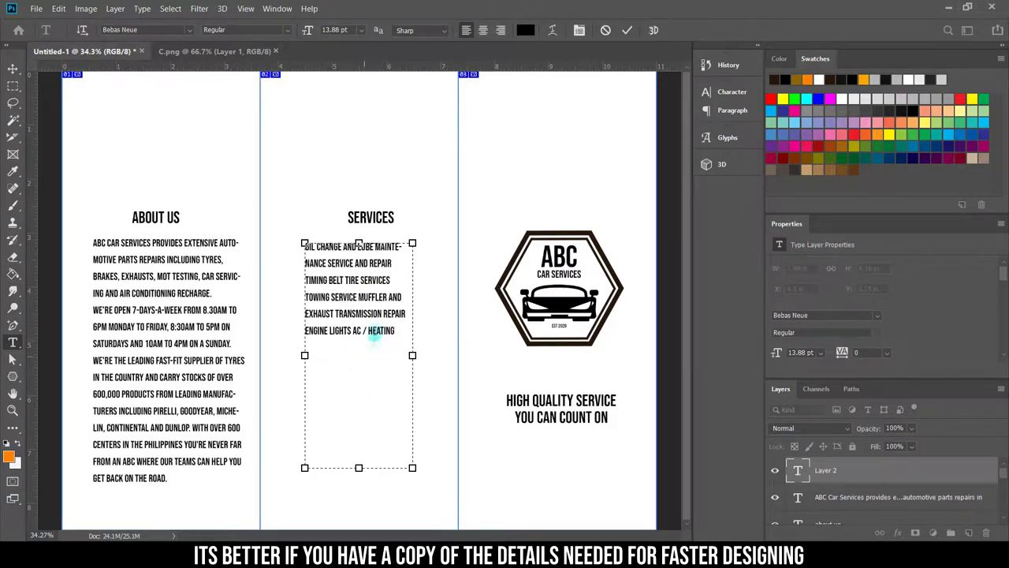
# Format the services text at 22.88 pt with 28.39 pt leading, centre-aligned
pyautogui.hotkey('ctrl', 'Return')
pyautogui.moveTo(307, 30); pyautogui.dragTo(306, 30)
pyautogui.click(359, 320)
pyautogui.hotkey('ctrl', 'a')
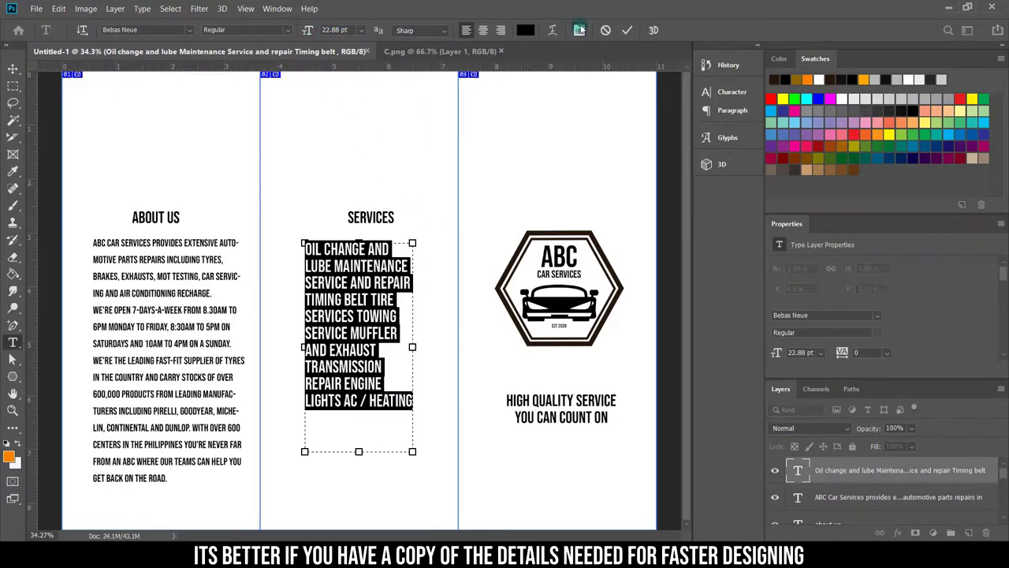
pyautogui.click(729, 92)
pyautogui.moveTo(632, 126); pyautogui.dragTo(653, 130)
pyautogui.hotkey('ctrl', 'Return')
pyautogui.moveTo(376, 330)
pyautogui.mouseDown()
pyautogui.moveTo(377, 344)
pyautogui.moveTo(377, 335)
pyautogui.mouseUp()
pyautogui.hotkey('ctrl', 'Return')
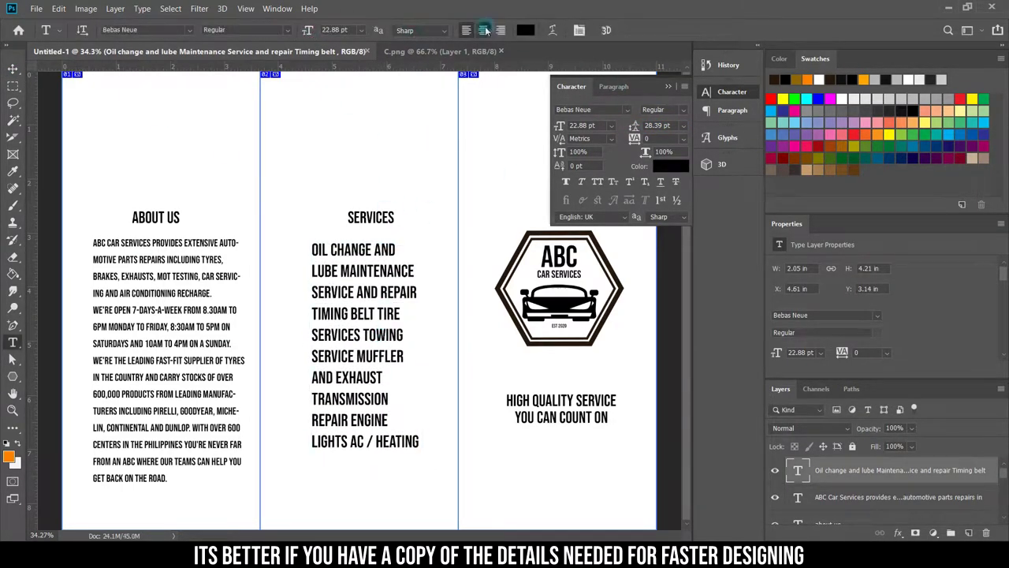
pyautogui.click(483, 29)
# Zoom in on the left and middle panels to review the layout
pyautogui.press('z')
pyautogui.click(214, 232)
pyautogui.scroll(-2, 870, 497)
pyautogui.scroll(-1, 870, 498)
pyautogui.click(870, 498)
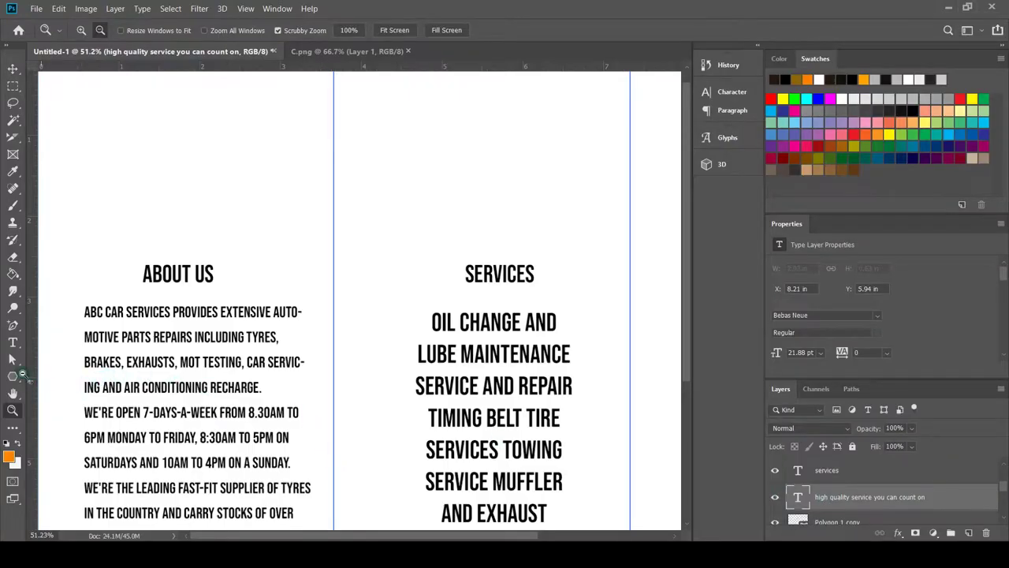
# Draw a dark brown rounded rectangle behind ABOUT US and make the ABOUT US text white
pyautogui.rightClick(17, 378)
pyautogui.click(63, 387)
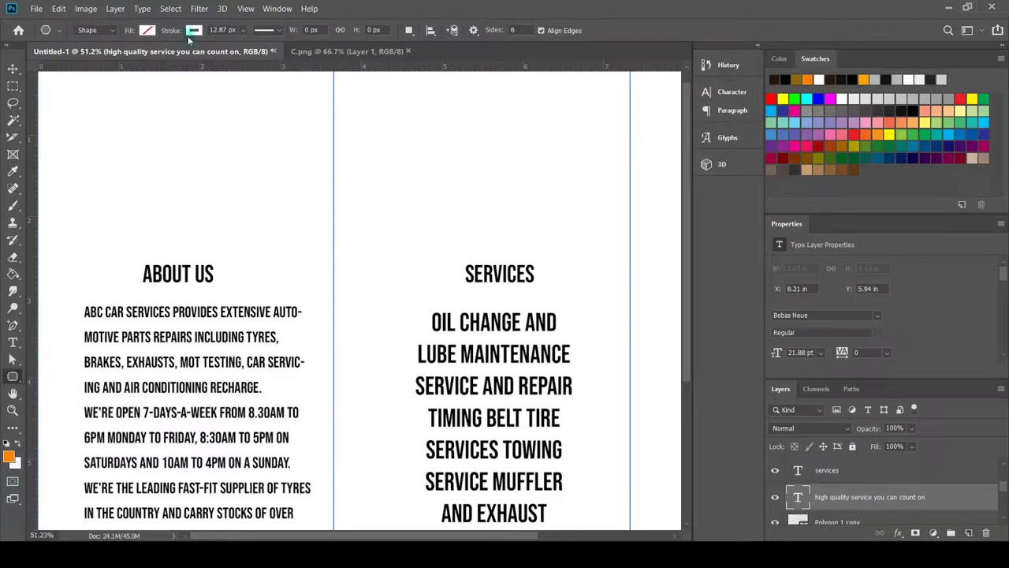
pyautogui.click(147, 30)
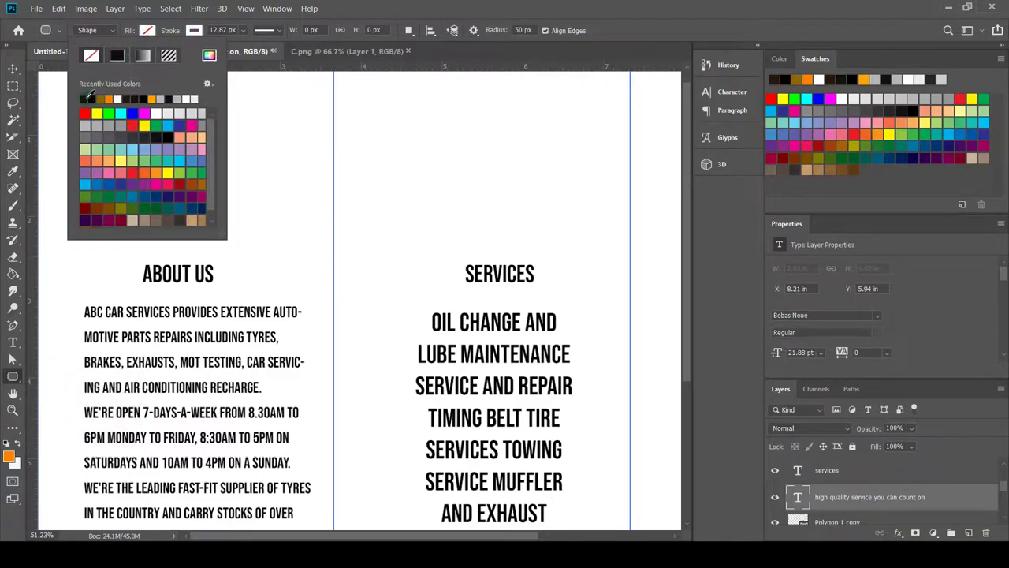
pyautogui.click(422, 5)
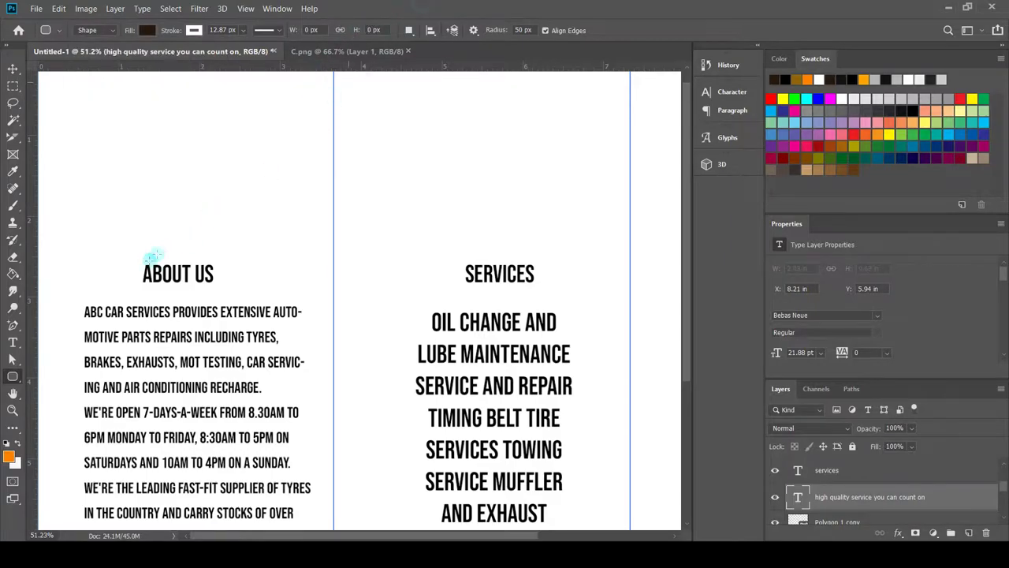
pyautogui.moveTo(134, 256); pyautogui.dragTo(225, 283)
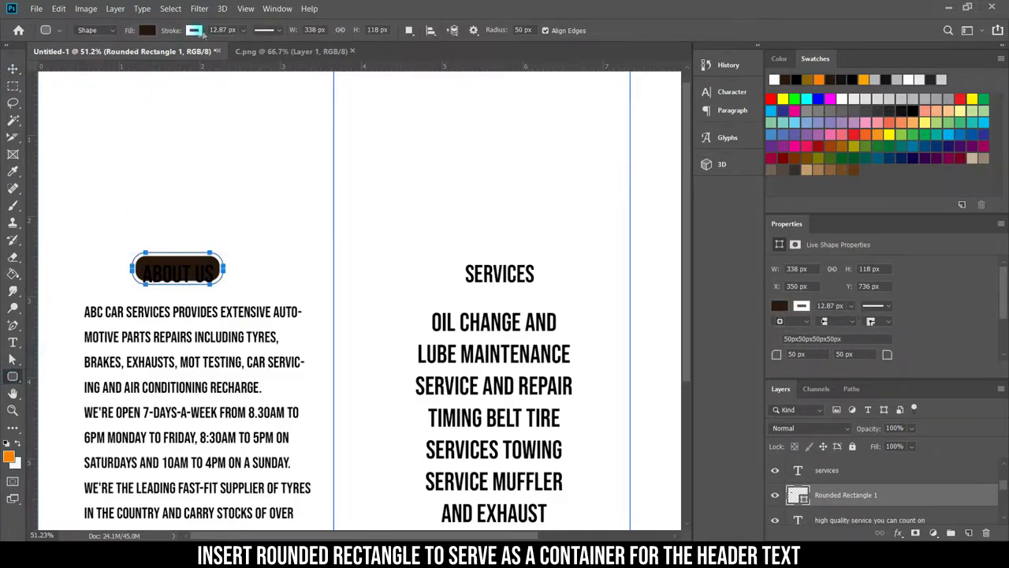
pyautogui.click(201, 280)
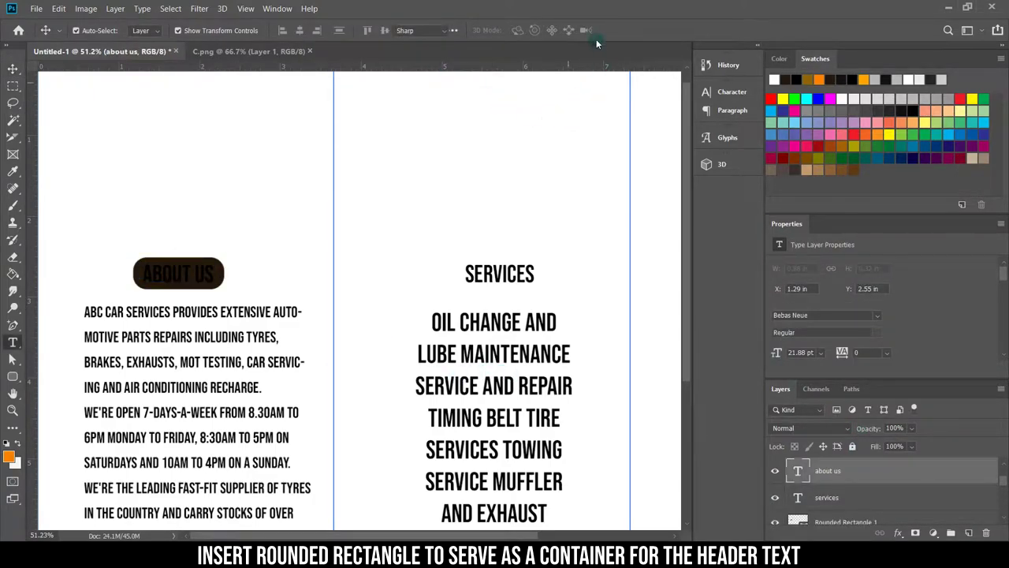
pyautogui.click(528, 31)
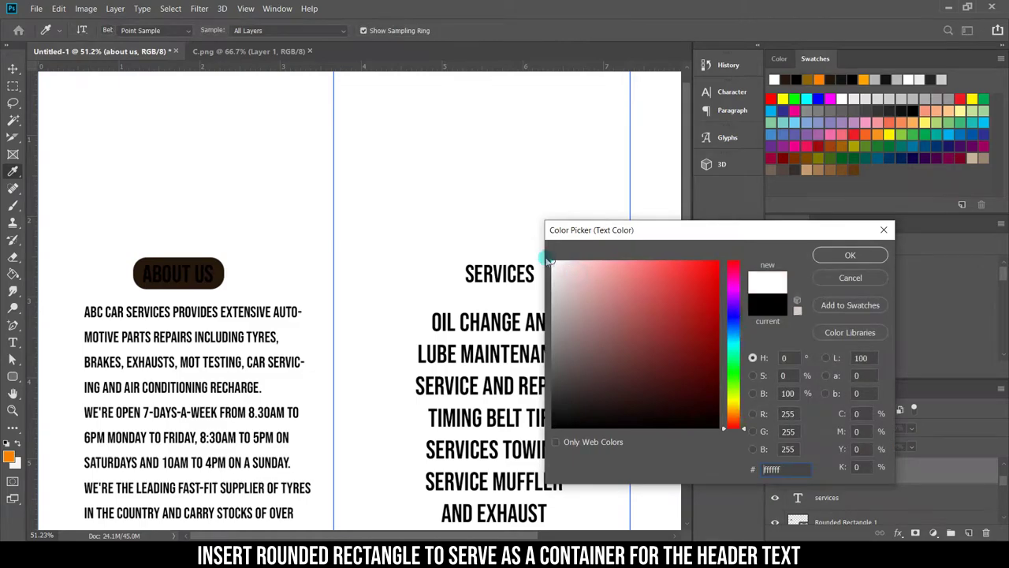
pyautogui.click(860, 256)
# Duplicate the rounded rectangle behind SERVICES and make the SERVICES text white
pyautogui.click(12, 68)
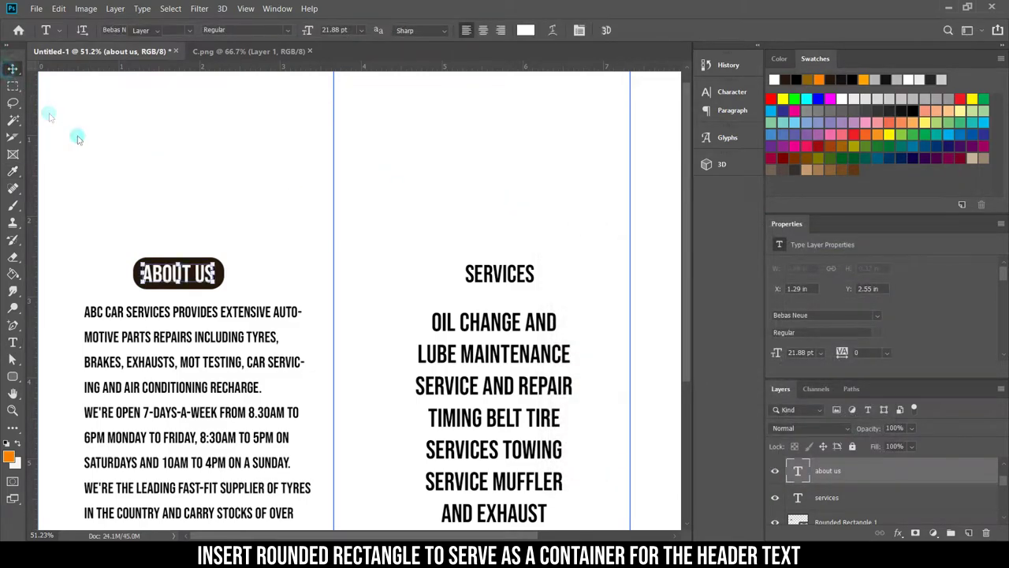
pyautogui.click(222, 269)
pyautogui.moveTo(222, 269); pyautogui.dragTo(541, 267)
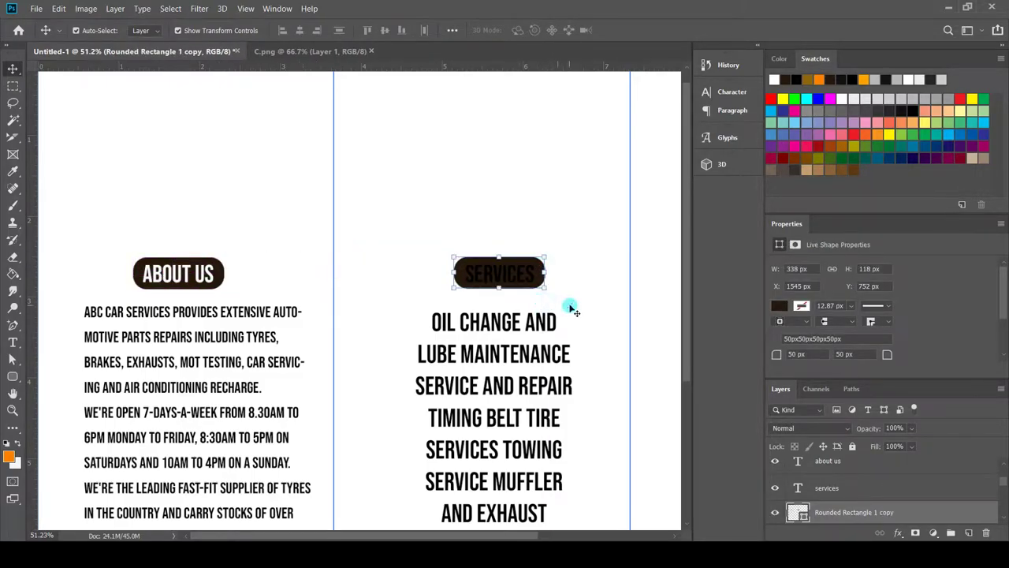
pyautogui.doubleClick(499, 273)
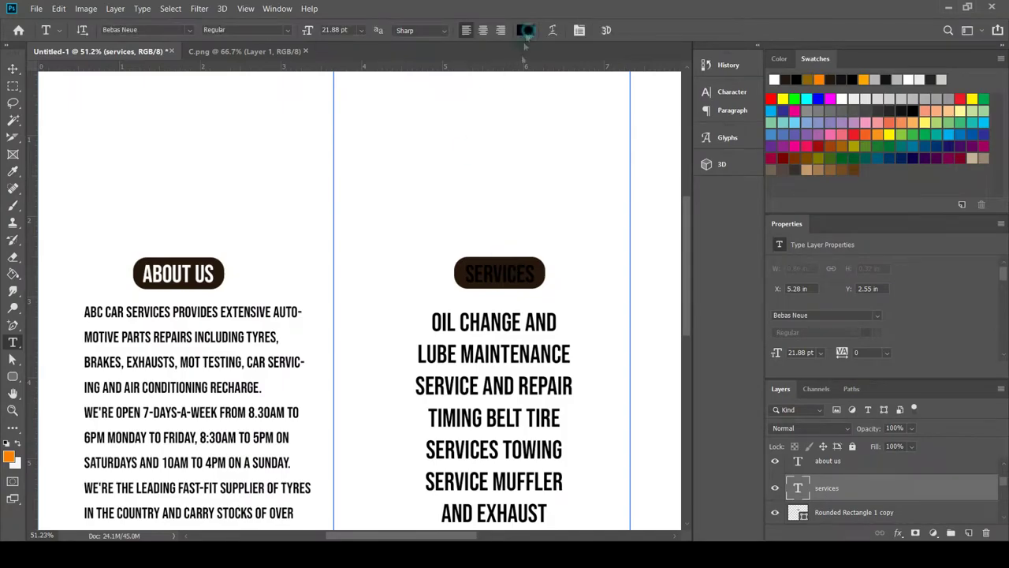
pyautogui.click(529, 30)
pyautogui.click(757, 276)
pyautogui.click(846, 252)
pyautogui.press('z')
pyautogui.keyDown('alt'); pyautogui.click(639, 403); pyautogui.keyUp('alt')
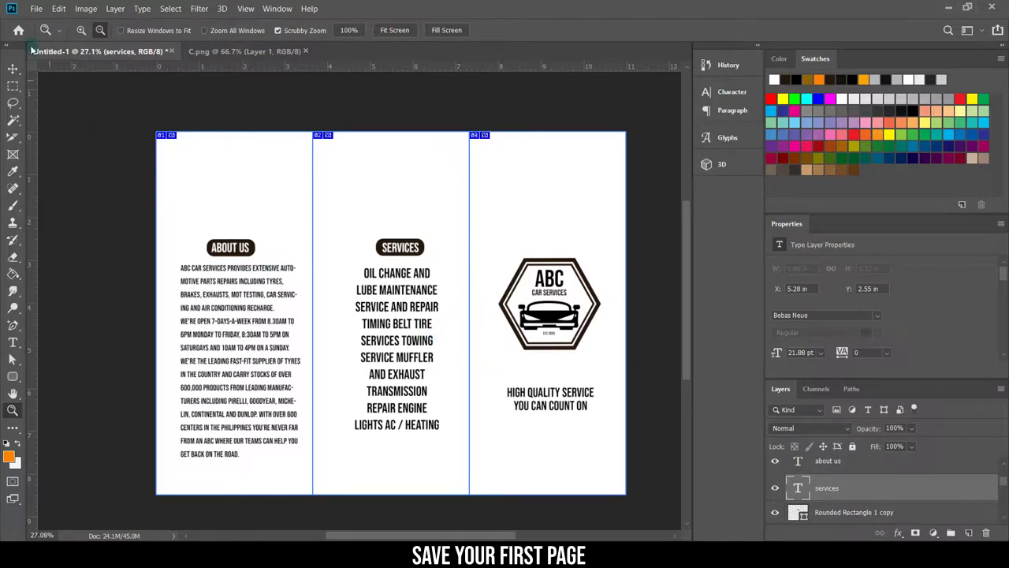
# Save the page as 'Sample Page 1' in a new 'Sample Only' folder under Cores
pyautogui.click(37, 9)
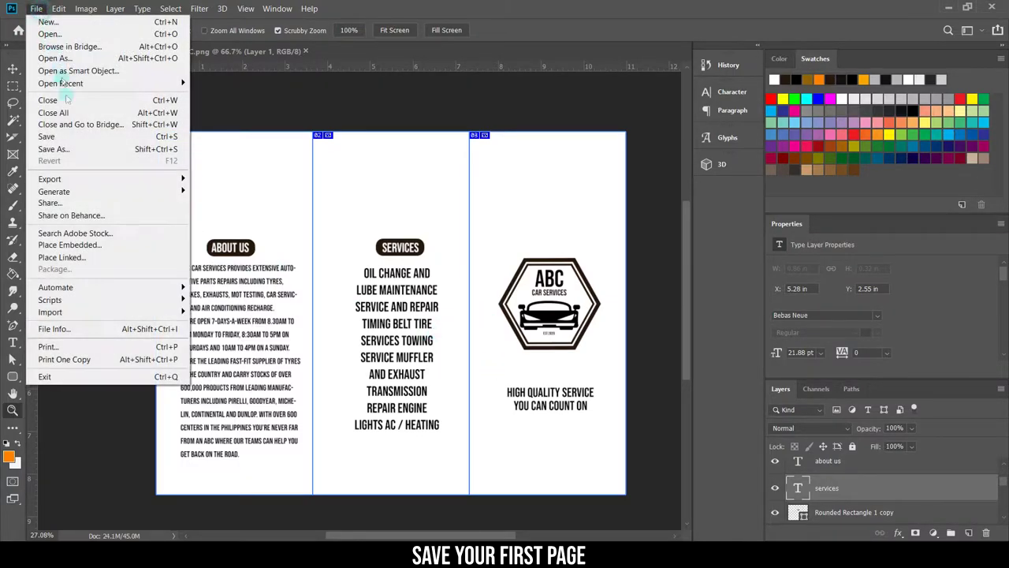
pyautogui.click(87, 149)
pyautogui.write('Sample Page 1')
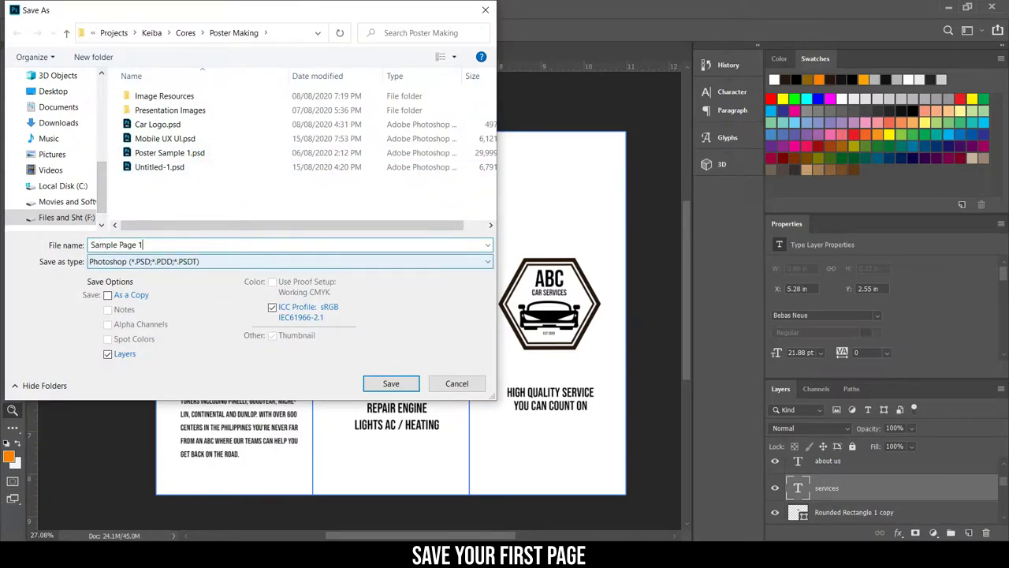
pyautogui.click(185, 32)
pyautogui.click(93, 57)
pyautogui.write('Sample Only')
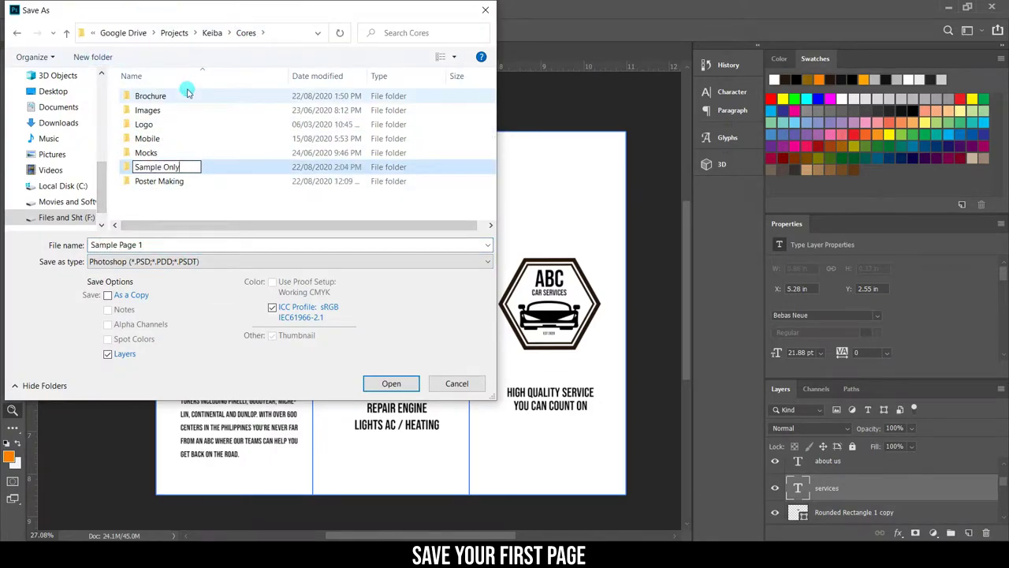
pyautogui.press('Return')
pyautogui.press('Return')
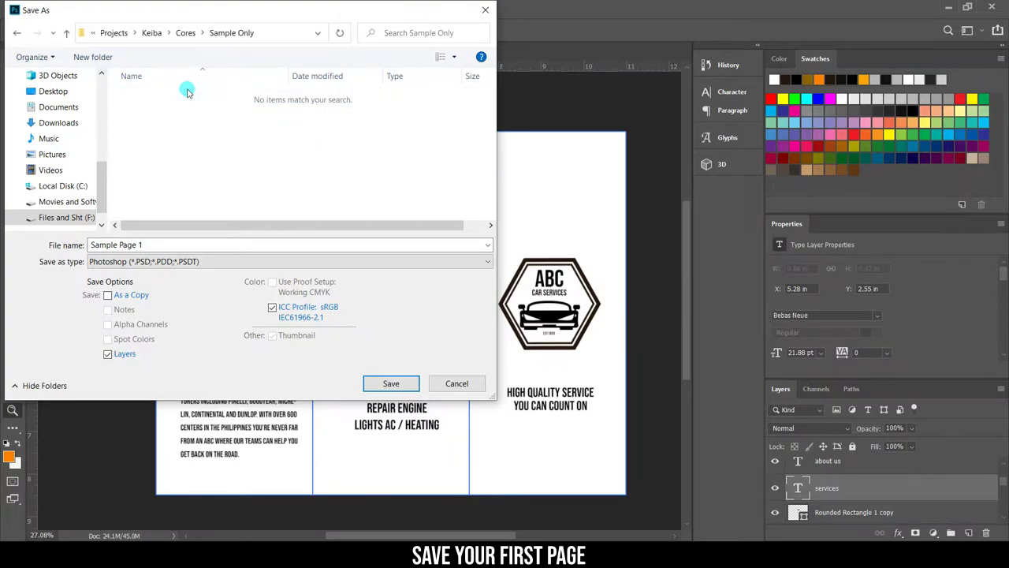
pyautogui.click(394, 381)
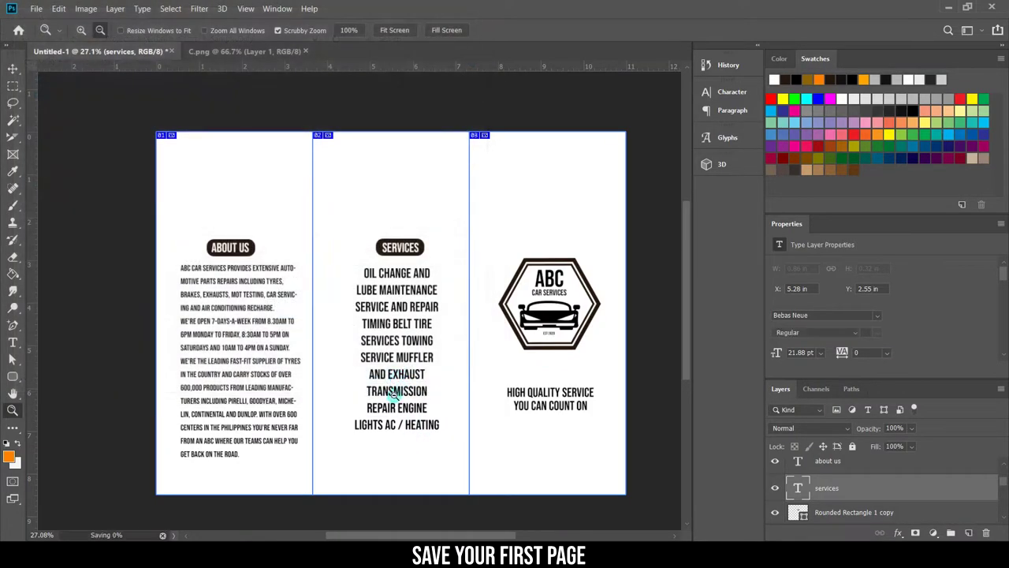
pyautogui.click(36, 9)
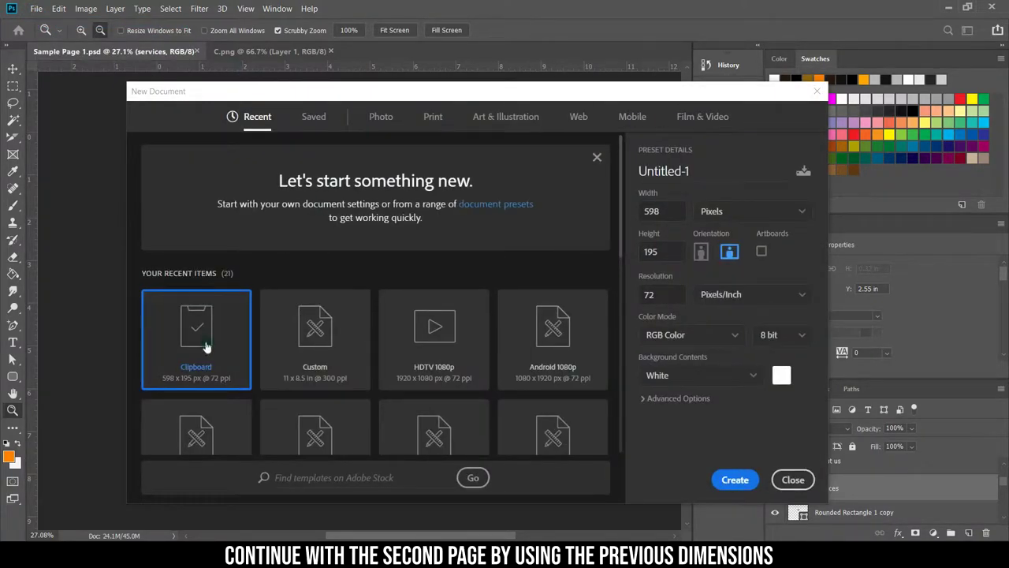
# Create a new 11 × 8.5 in print page and divide it into three vertical slices
pyautogui.click(439, 116)
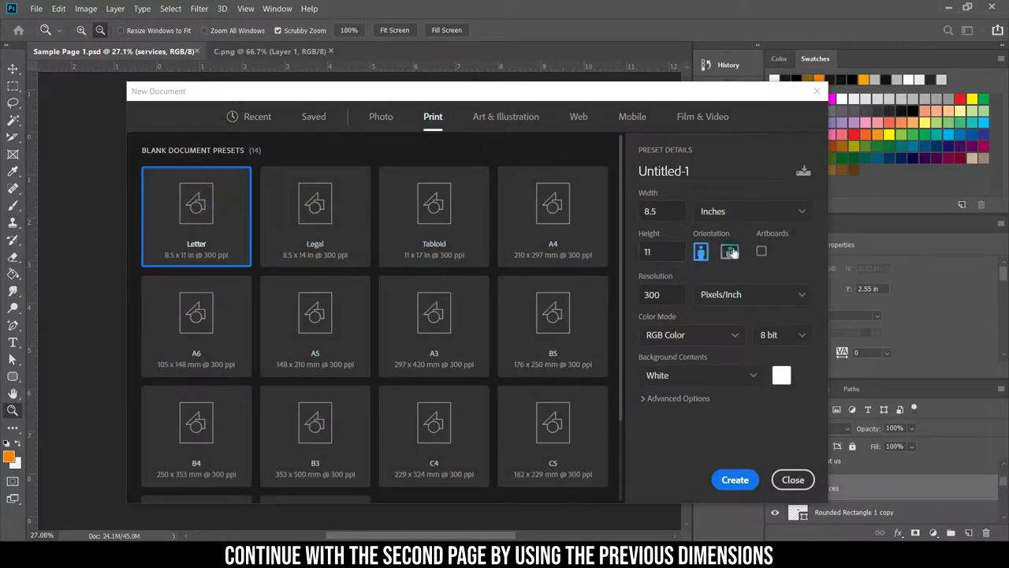
pyautogui.click(744, 485)
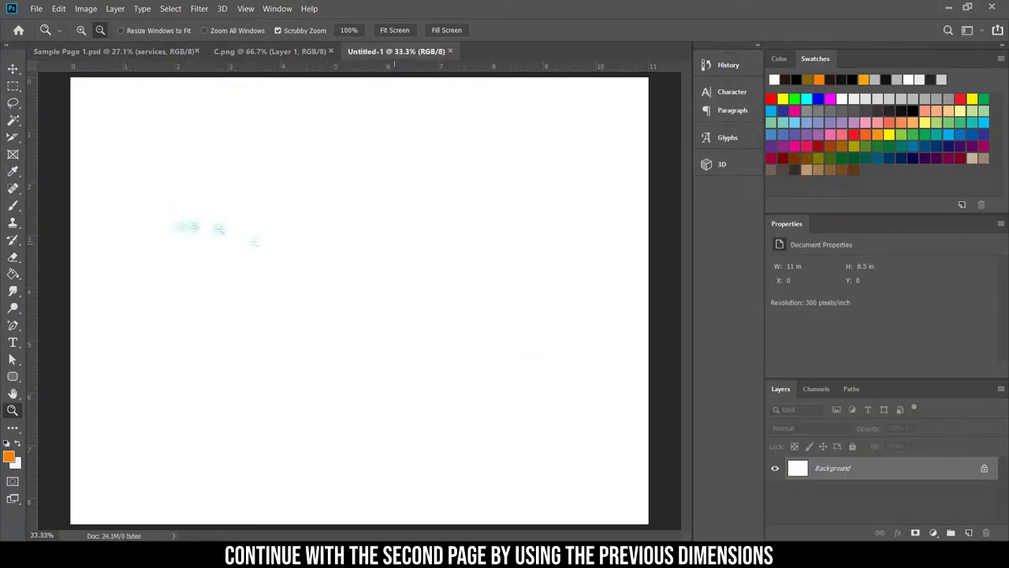
pyautogui.click(14, 139)
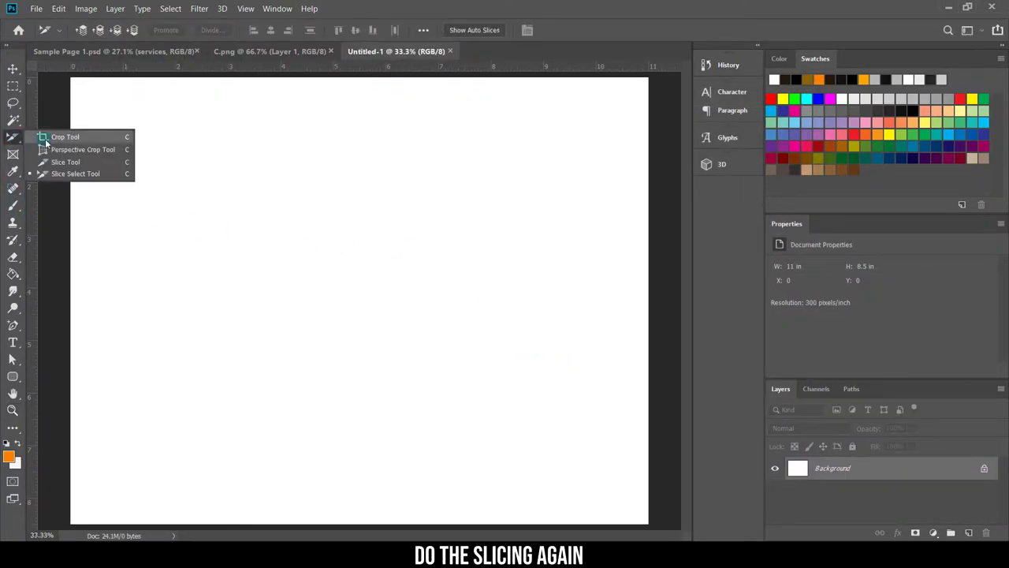
pyautogui.click(54, 174)
pyautogui.rightClick(306, 225)
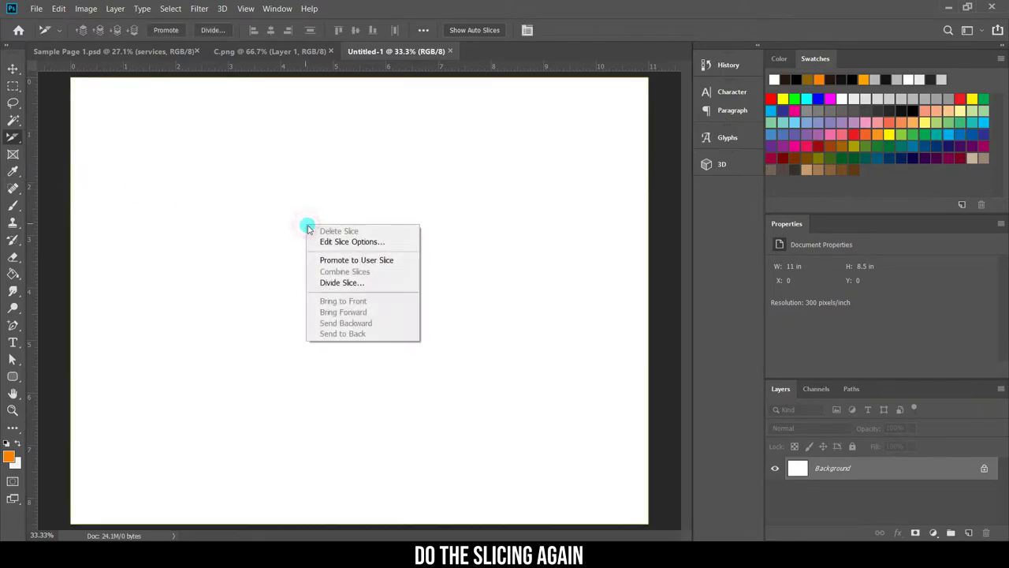
pyautogui.click(355, 284)
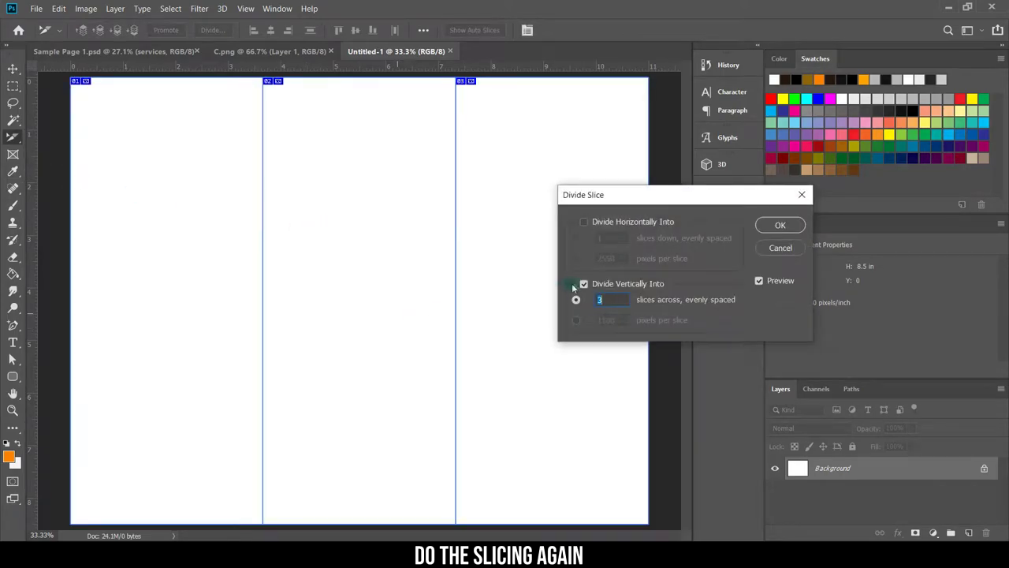
pyautogui.click(780, 226)
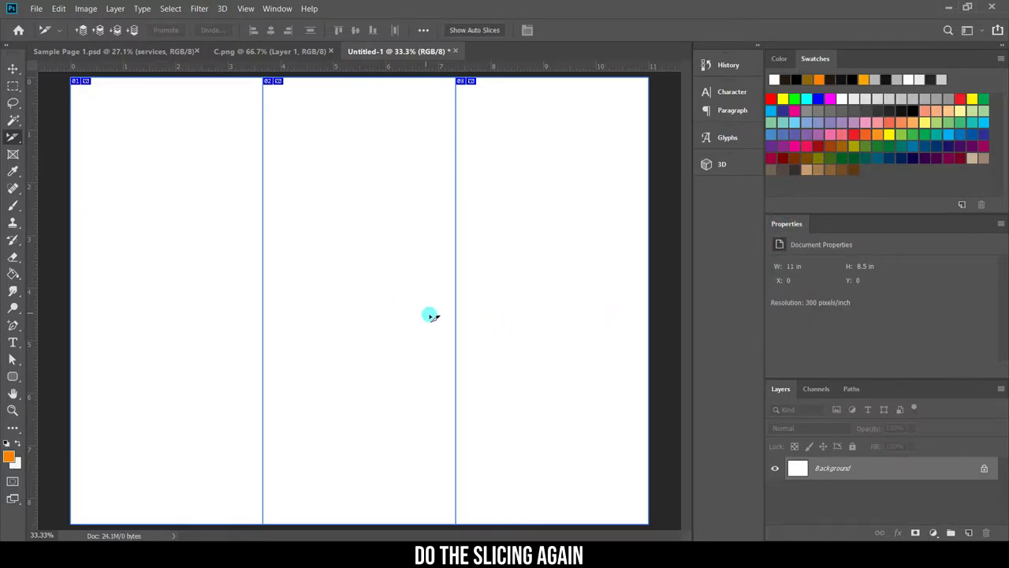
pyautogui.click(13, 342)
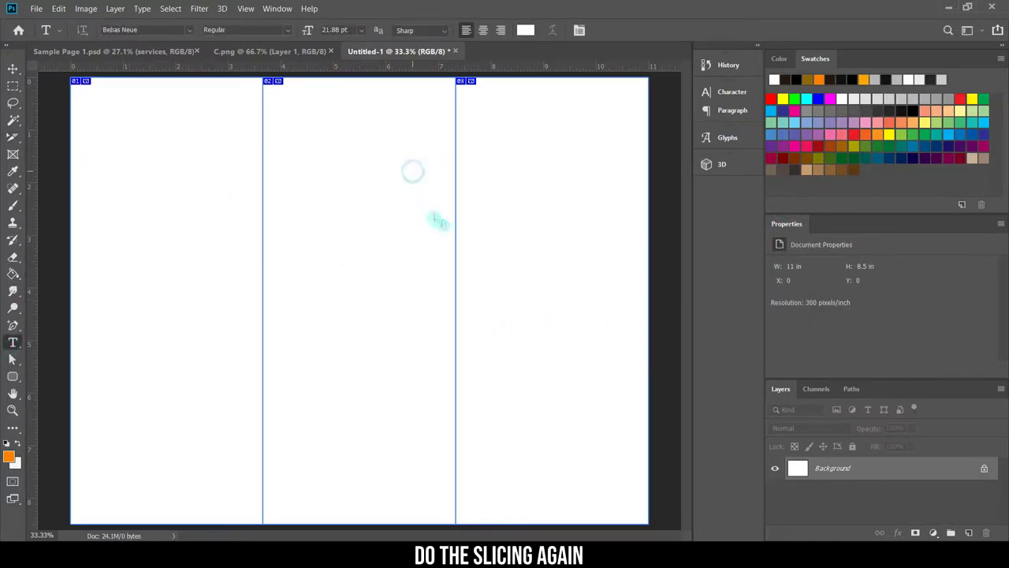
# Add a black FEATURES AND PRICING heading in the middle panel
pyautogui.click(418, 169)
pyautogui.click(525, 30)
pyautogui.click(850, 255)
pyautogui.write('FEATURES AND PRICING')
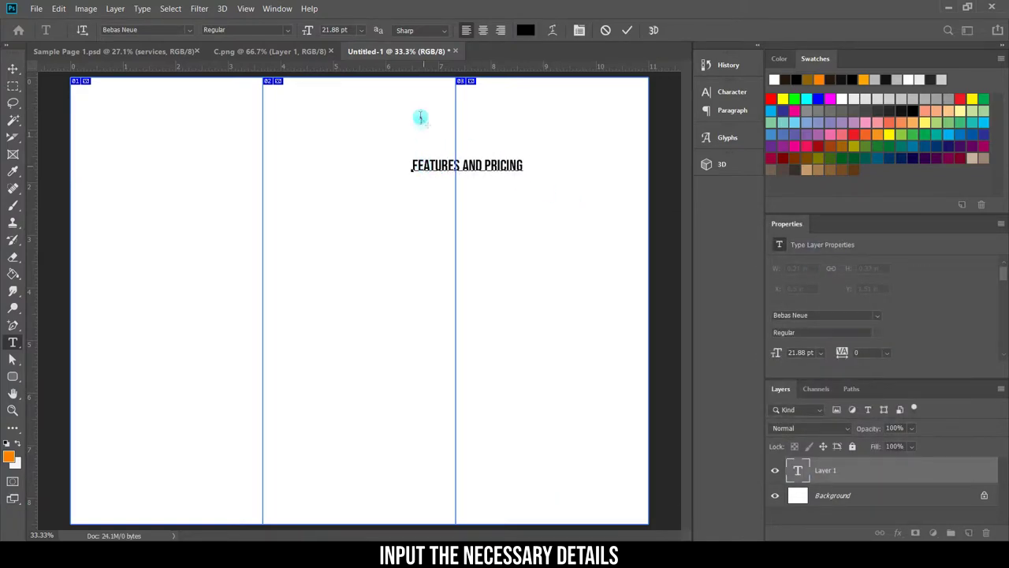
pyautogui.write('ATURES AND PRICING')
pyautogui.moveTo(440, 195); pyautogui.dragTo(425, 207)
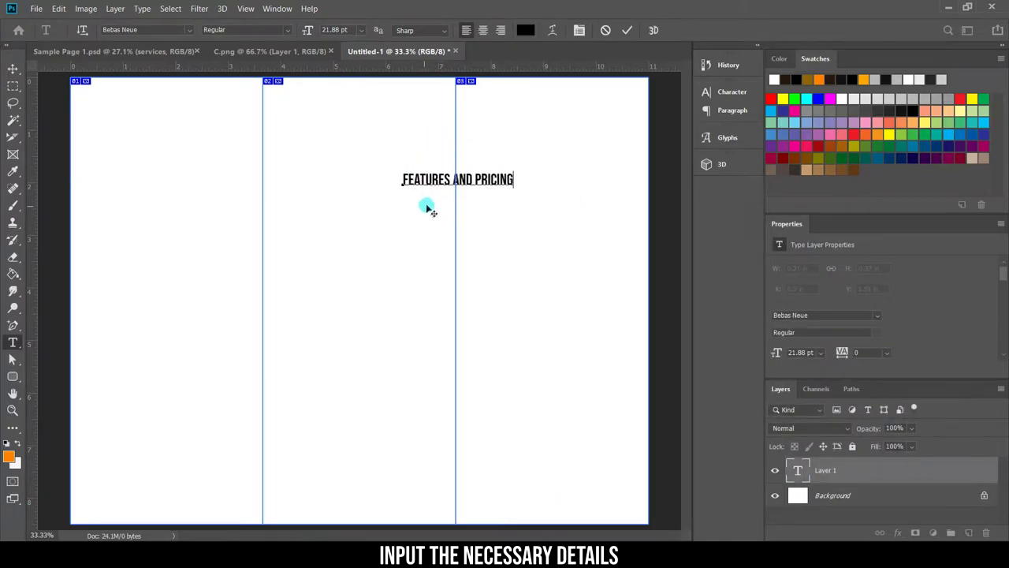
pyautogui.hotkey('ctrl', 'Return')
# Add a HEADLIGHT AND TAIL LIGHTS subheading below the heading
pyautogui.press('v')
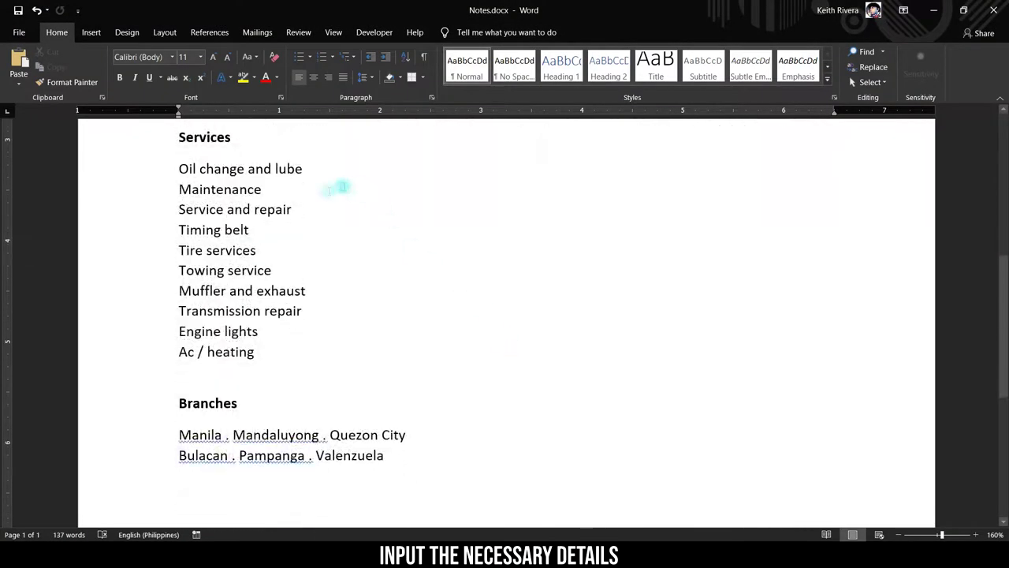
pyautogui.moveTo(179, 169); pyautogui.dragTo(260, 351)
pyautogui.click(281, 270)
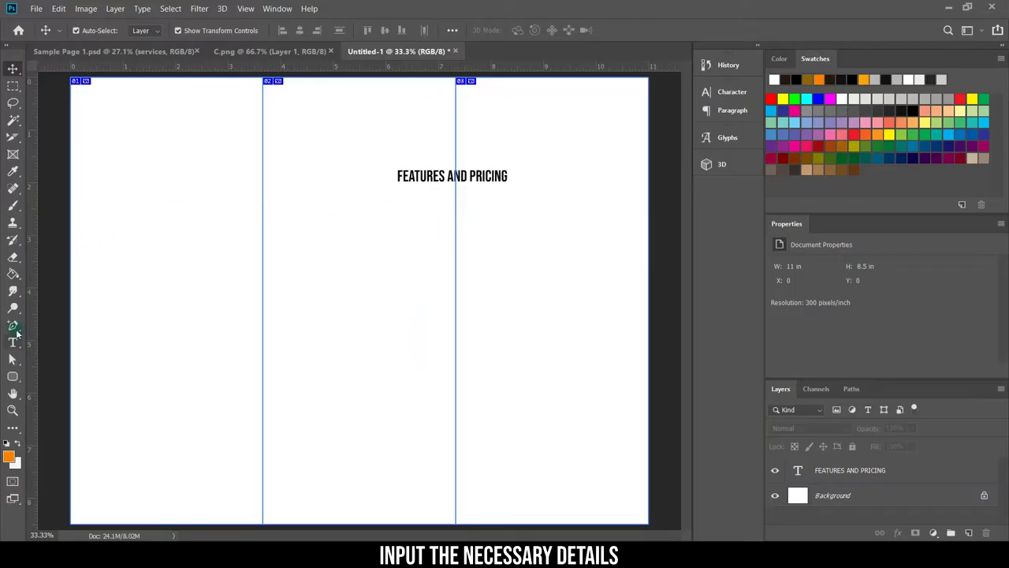
pyautogui.press('t')
pyautogui.click(313, 223)
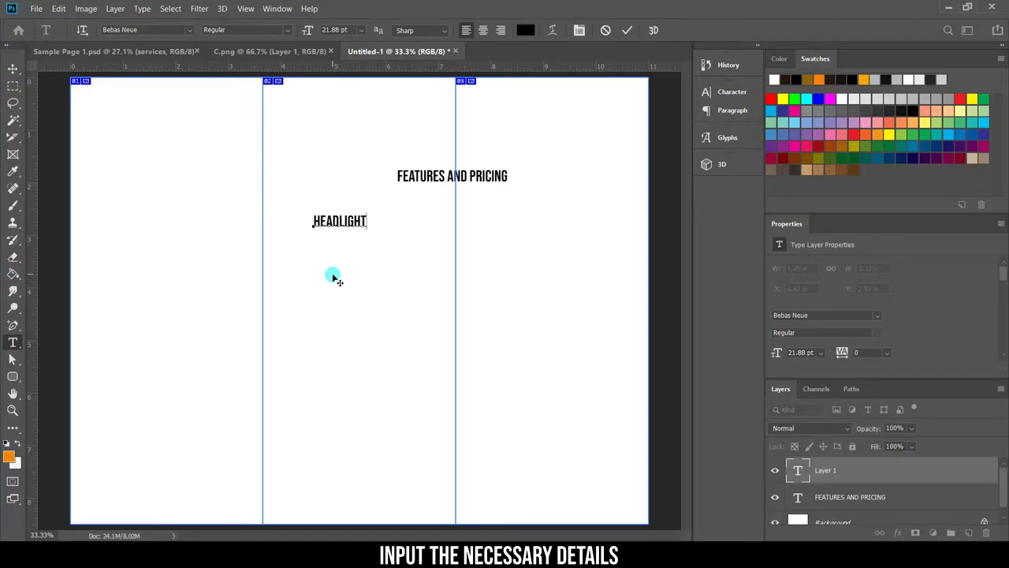
pyautogui.write('AND TAIL LIGHTS')
pyautogui.hotkey('ctrl', 'Return')
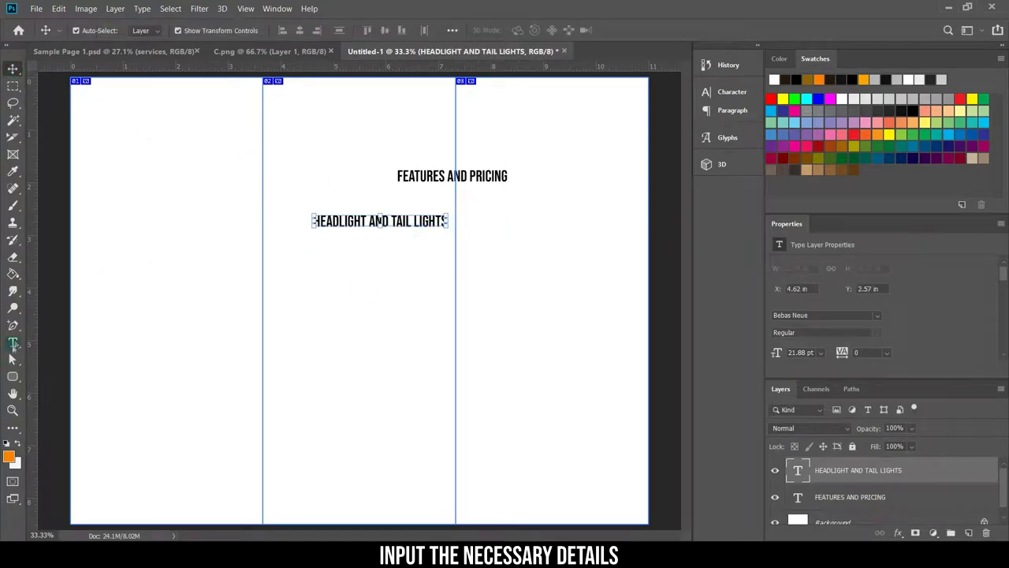
# Add a Times New Roman Italic description with 17.39 pt leading under the subheading
pyautogui.click(314, 241)
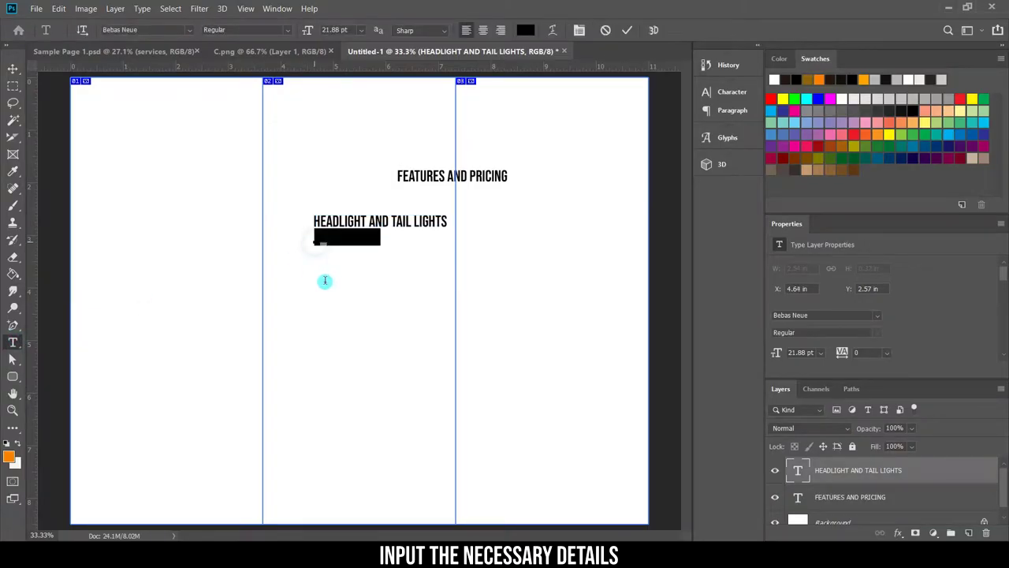
pyautogui.click(175, 30)
pyautogui.click(330, 239)
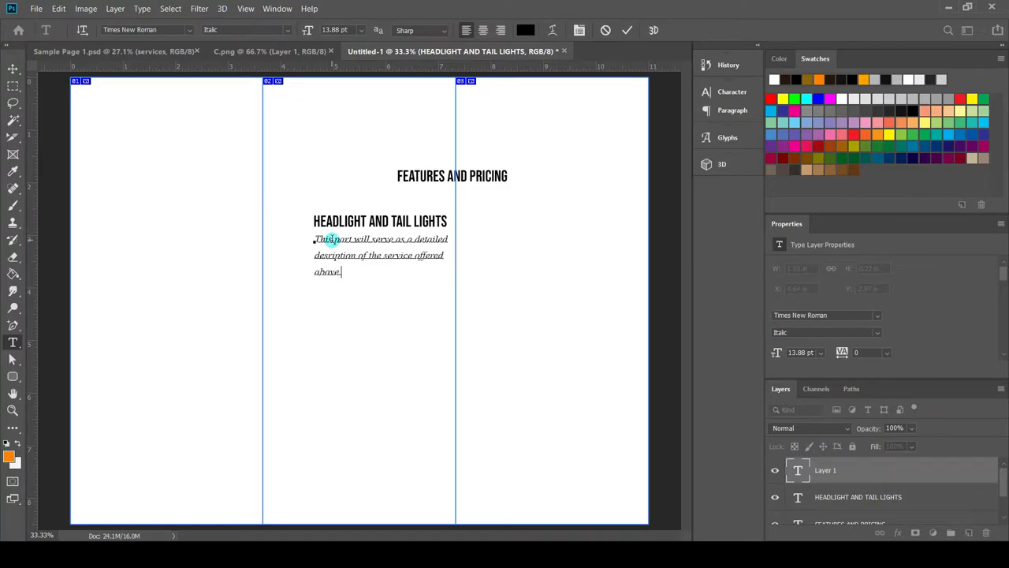
pyautogui.hotkey('ctrl', 'Return')
pyautogui.click(727, 92)
pyautogui.moveTo(634, 128); pyautogui.dragTo(623, 128)
pyautogui.press('v')
pyautogui.click(360, 298)
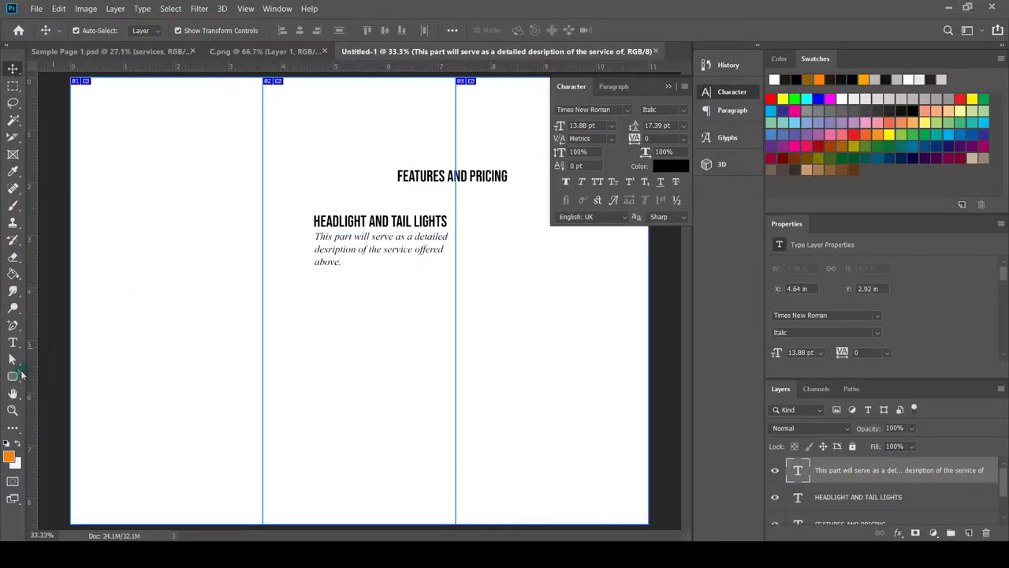
# Add a 'PRICE 0.00' line in Bebas Neue and shift the headlight entry into place
pyautogui.click(315, 282)
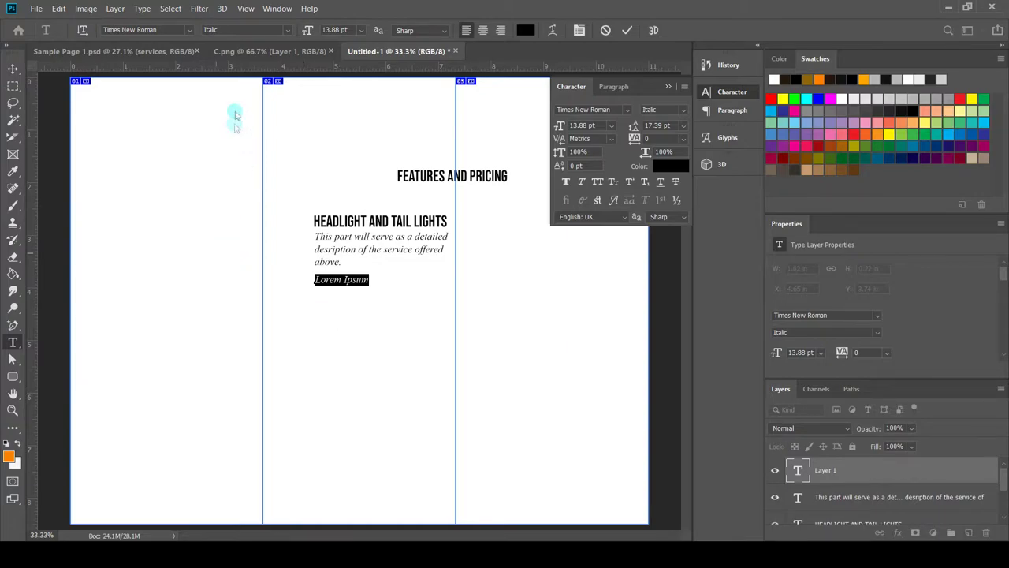
pyautogui.write('beba')
pyautogui.write('PRICE 0.00')
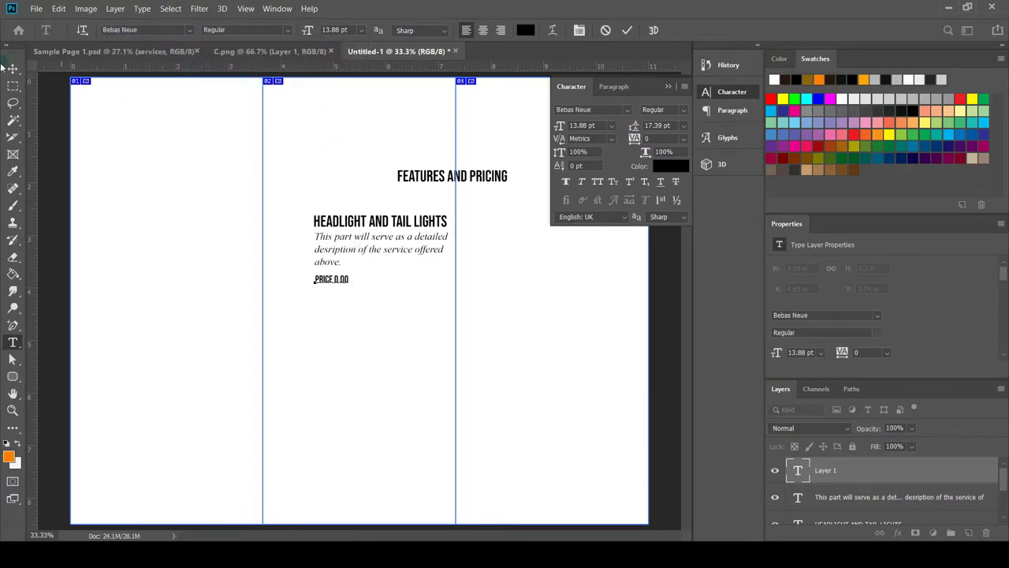
pyautogui.click(9, 68)
pyautogui.click(355, 292)
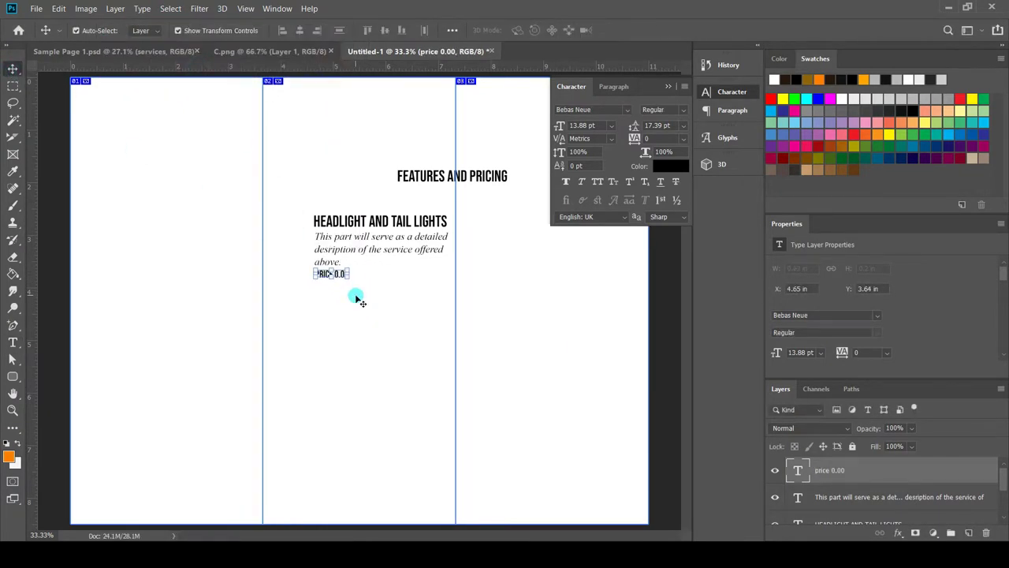
pyautogui.moveTo(356, 298); pyautogui.dragTo(311, 212)
pyautogui.moveTo(395, 286); pyautogui.dragTo(254, 253)
pyautogui.moveTo(373, 256); pyautogui.dragTo(416, 264)
pyautogui.click(463, 217)
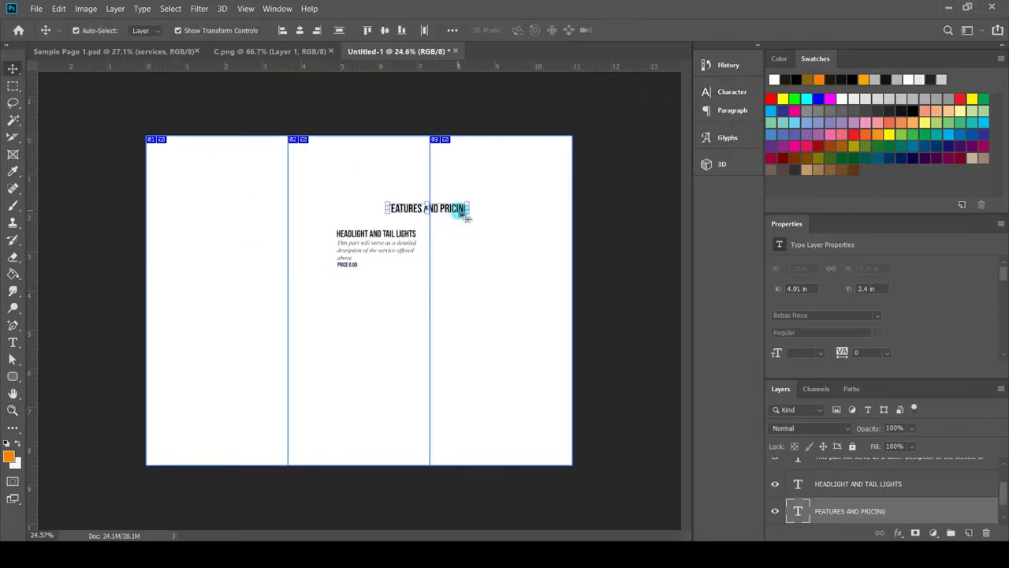
# Enlarge FEATURES AND PRICING to about 130% and copy the headlight entry into the right panel
pyautogui.hotkey('ctrl', 't')
pyautogui.moveTo(469, 215); pyautogui.dragTo(480, 216)
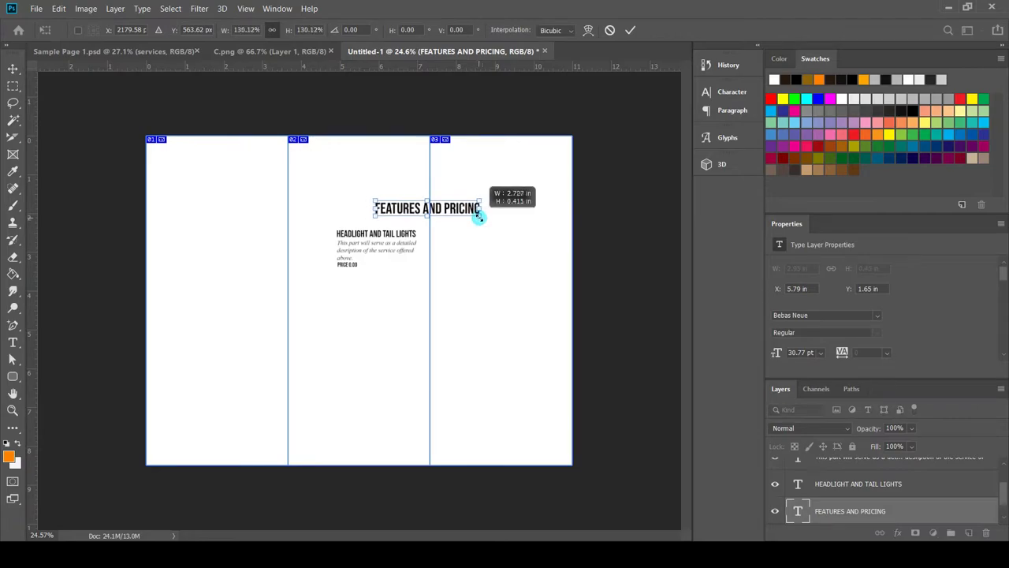
pyautogui.press('Return')
pyautogui.moveTo(398, 295)
pyautogui.mouseDown()
pyautogui.moveTo(353, 237)
pyautogui.moveTo(511, 254)
pyautogui.moveTo(513, 233)
pyautogui.mouseUp()
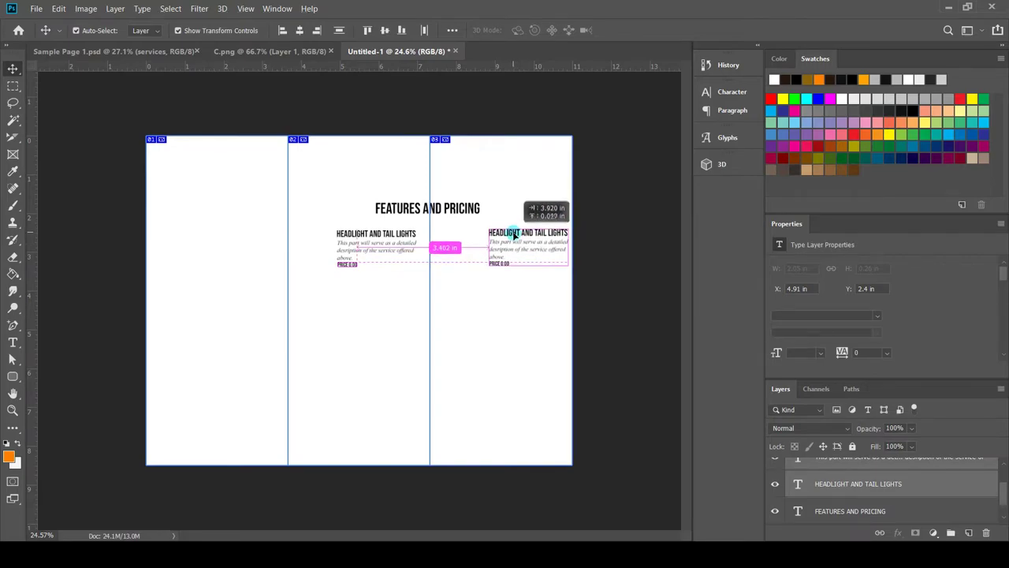
pyautogui.moveTo(513, 234); pyautogui.dragTo(513, 234)
# Duplicate both entries lower down and add a right-aligned offset copy between the rows
pyautogui.moveTo(520, 301)
pyautogui.mouseDown()
pyautogui.moveTo(335, 224)
pyautogui.moveTo(377, 364)
pyautogui.mouseUp()
pyautogui.moveTo(412, 440); pyautogui.dragTo(419, 430)
pyautogui.click(371, 370)
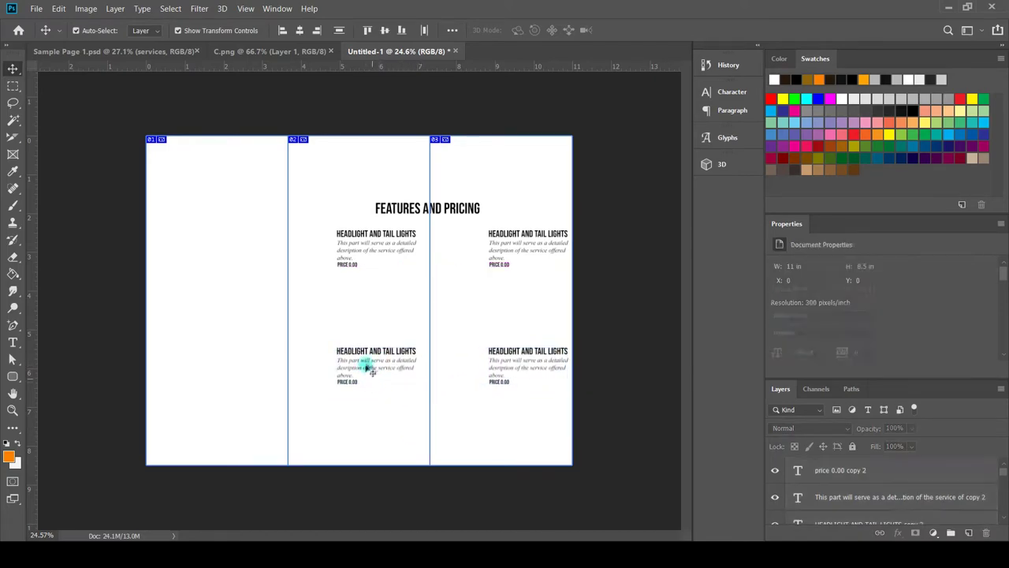
pyautogui.moveTo(419, 302); pyautogui.dragTo(335, 217)
pyautogui.moveTo(362, 265); pyautogui.dragTo(319, 330)
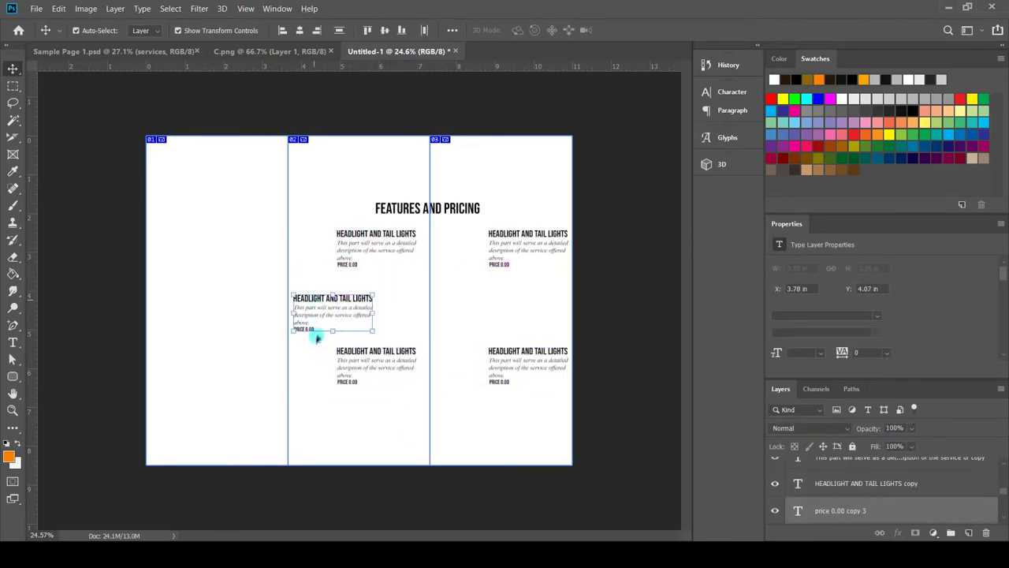
pyautogui.click(356, 320)
pyautogui.press('t')
pyautogui.click(501, 30)
pyautogui.press('v')
pyautogui.moveTo(254, 314)
pyautogui.mouseDown()
pyautogui.moveTo(492, 293)
pyautogui.moveTo(525, 448)
pyautogui.mouseUp()
# Place copies of the offset entries at the bottom to complete the staggered grid of eight
pyautogui.press('z')
pyautogui.click(352, 348)
pyautogui.press('v')
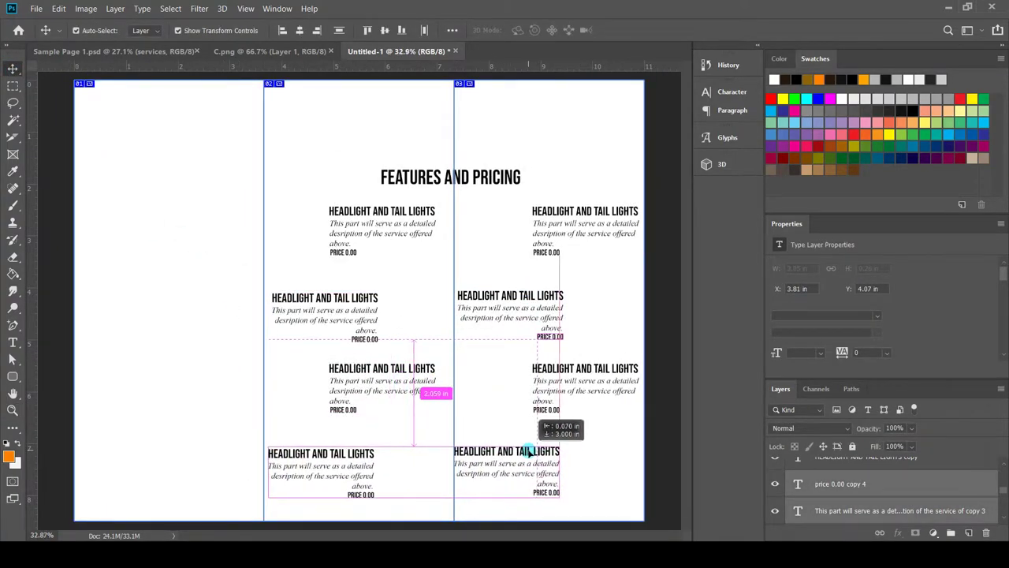
pyautogui.moveTo(526, 448); pyautogui.dragTo(556, 451)
pyautogui.click(334, 168)
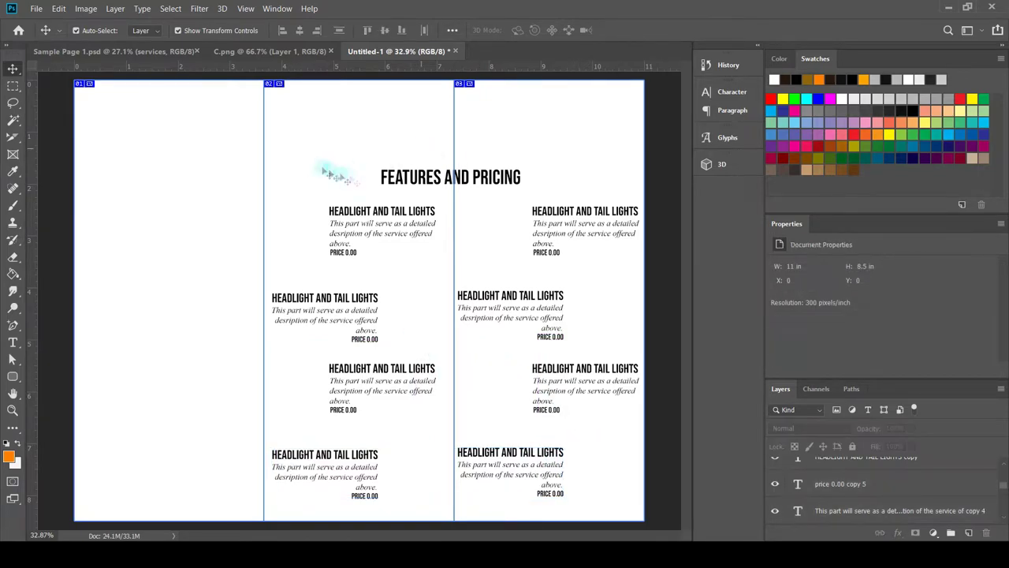
pyautogui.press('z')
pyautogui.moveTo(333, 169); pyautogui.dragTo(175, 128)
pyautogui.press('v')
pyautogui.click(499, 182)
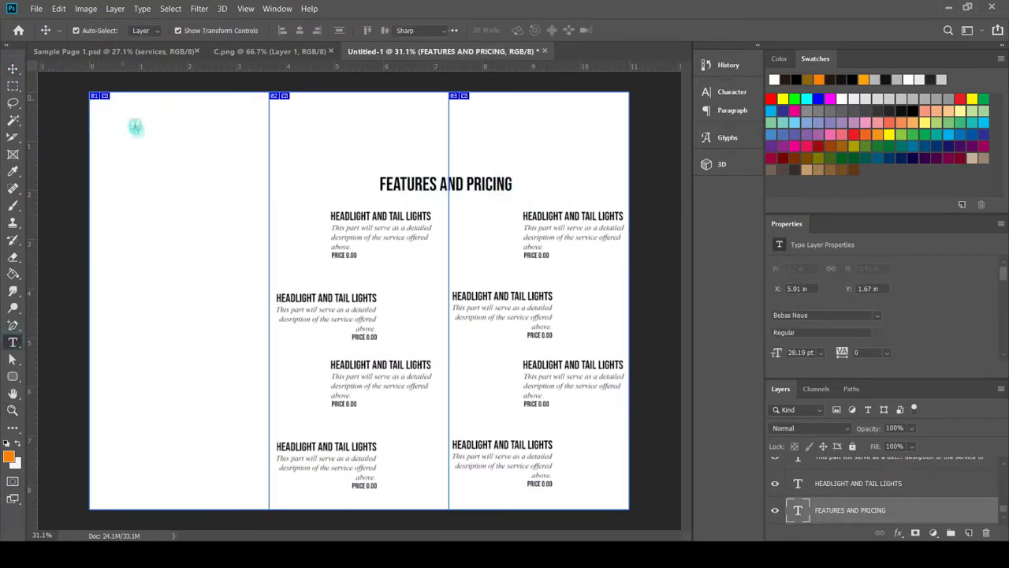
# Add a FIND US heading in the left panel and enlarge it
pyautogui.click(156, 194)
pyautogui.write('FIND US')
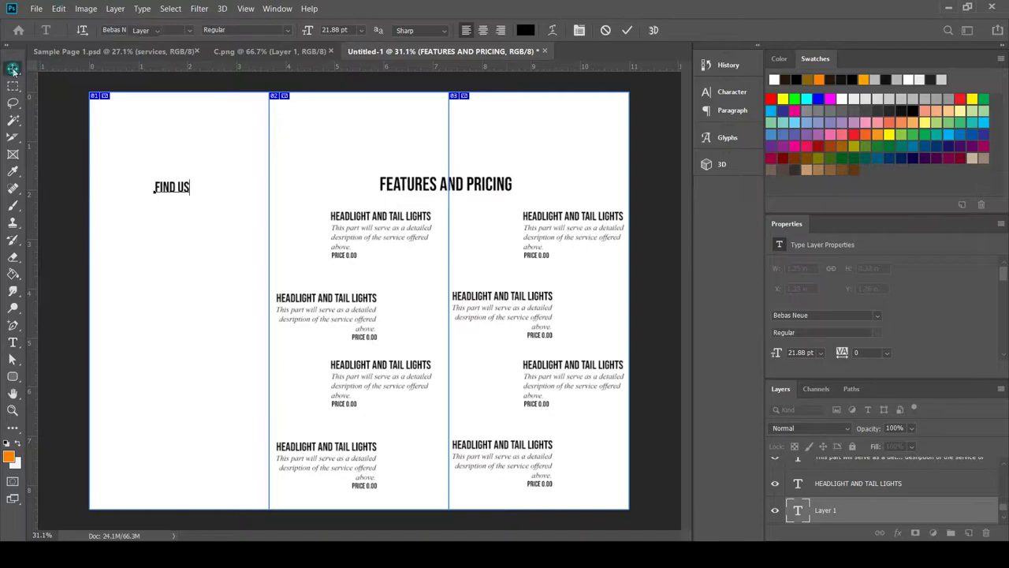
pyautogui.click(13, 70)
pyautogui.hotkey('ctrl', 't')
pyautogui.moveTo(215, 203); pyautogui.dragTo(229, 188)
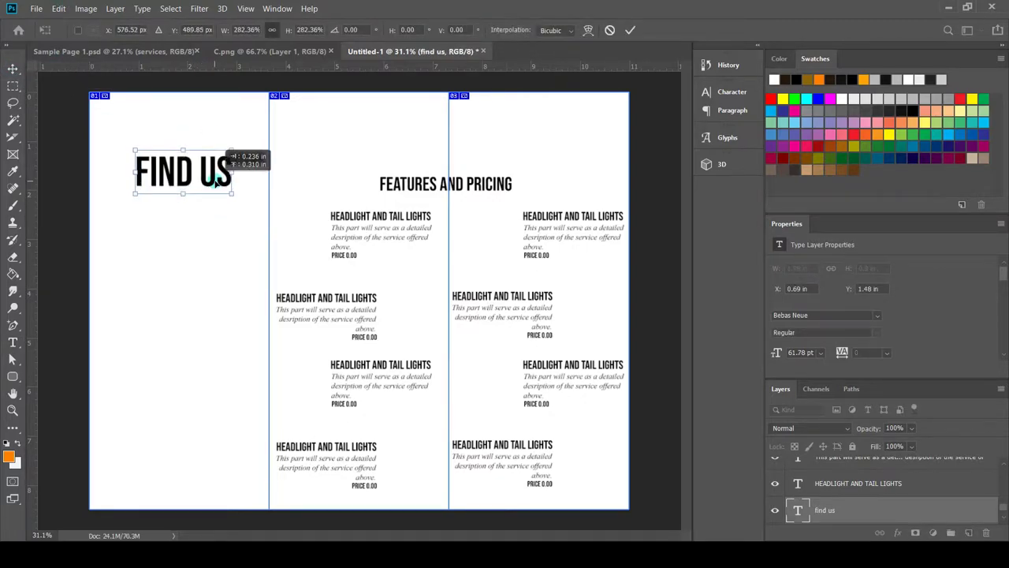
pyautogui.press('Return')
# Add a small Times New Roman Italic tagline under FIND US, then bring up Sample Page 1
pyautogui.press('t')
pyautogui.click(142, 197)
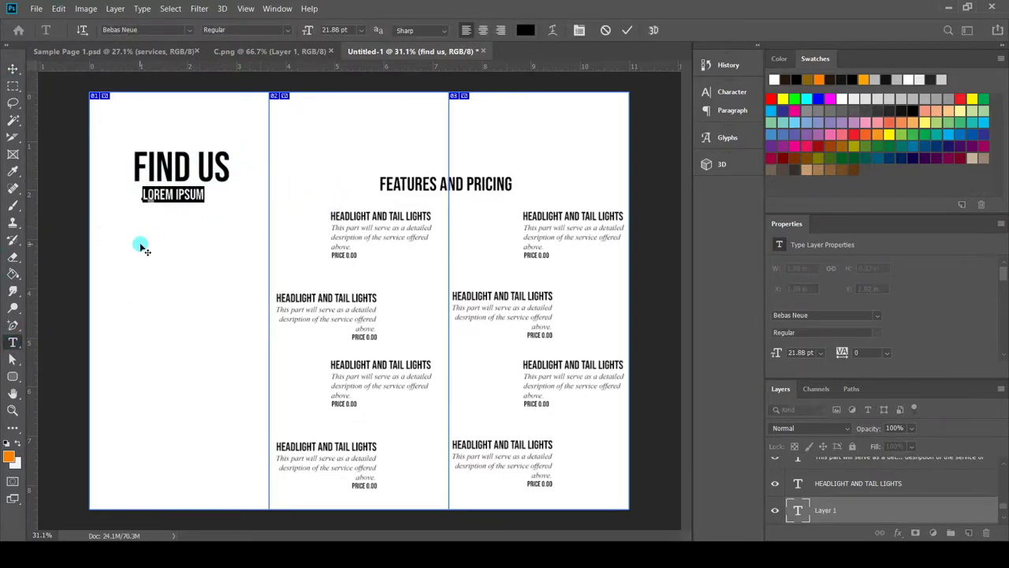
pyautogui.click(146, 29)
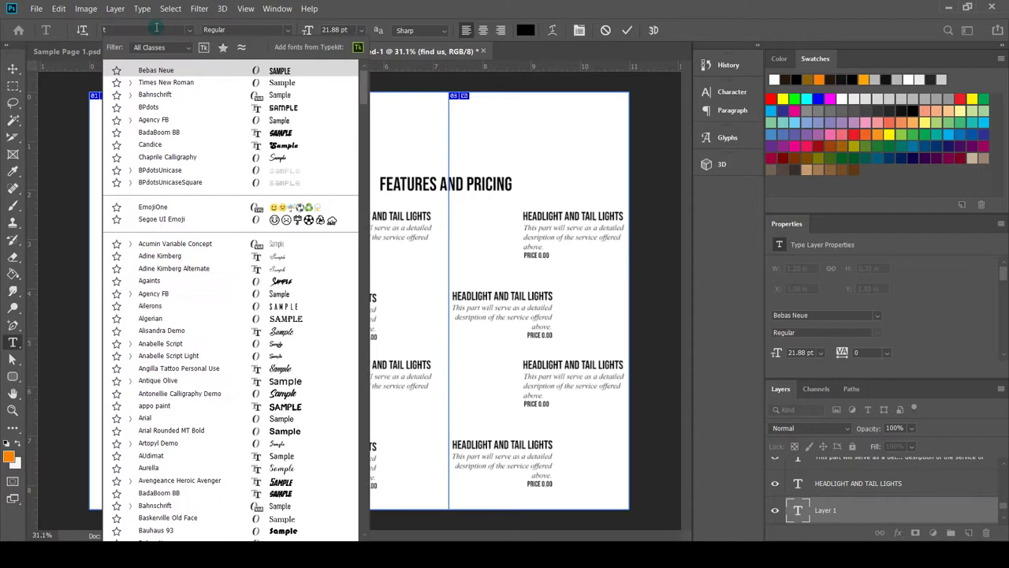
pyautogui.write('Times New Roman')
pyautogui.click(202, 79)
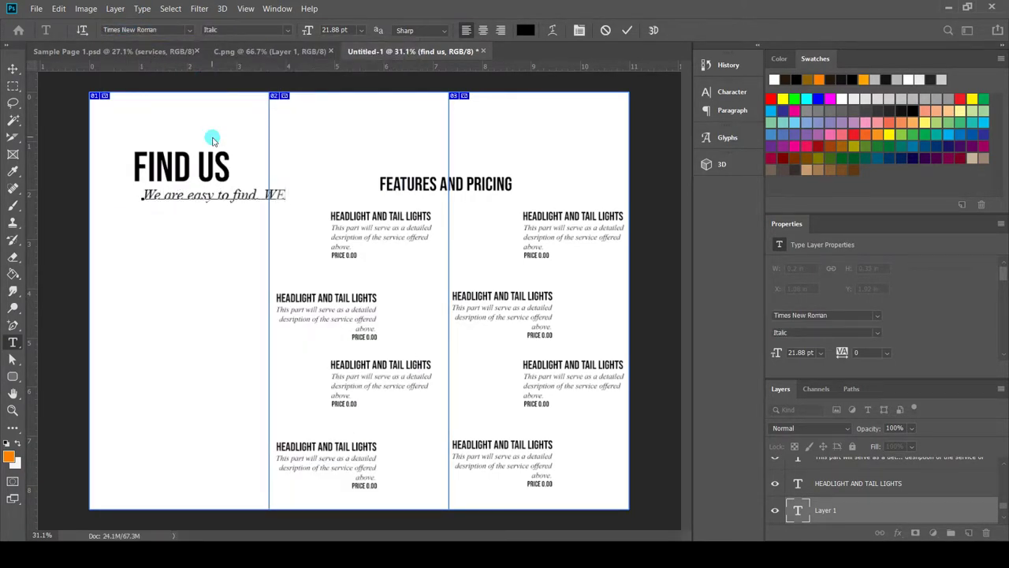
pyautogui.click(12, 69)
pyautogui.hotkey('ctrl', 't')
pyautogui.moveTo(485, 196); pyautogui.dragTo(209, 191)
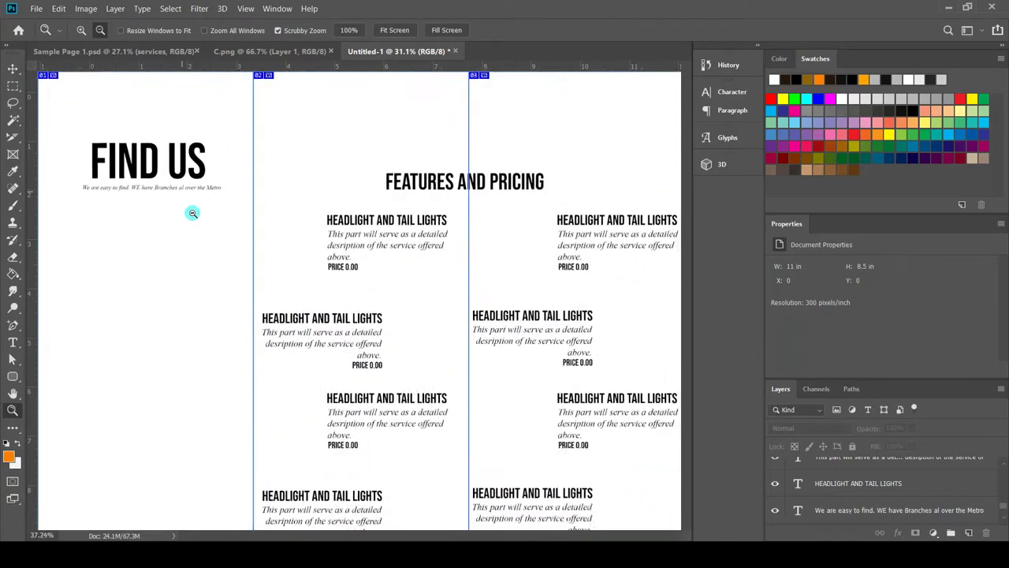
pyautogui.click(224, 51)
pyautogui.click(114, 52)
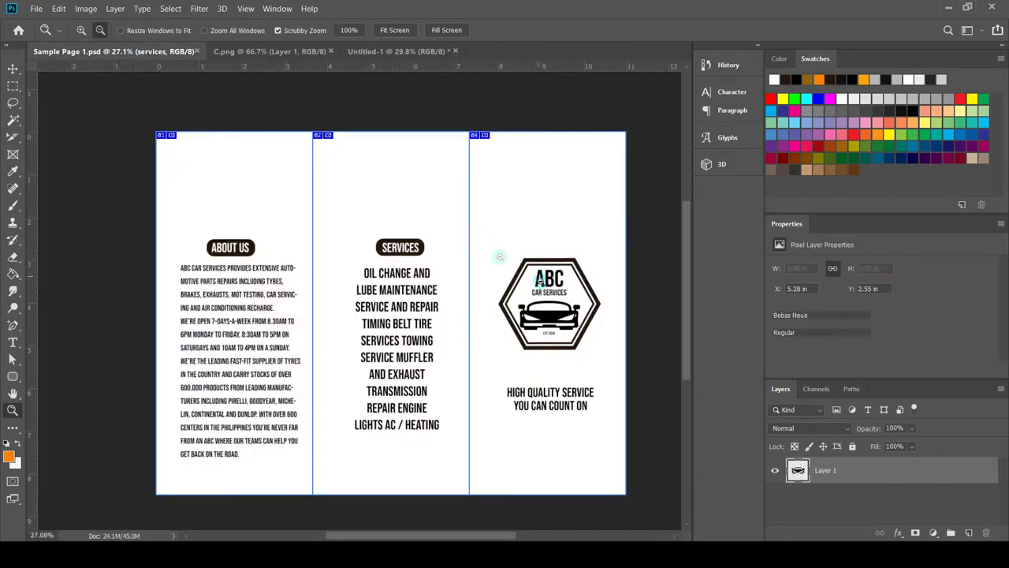
# Copy the ABC Car Services logo into Untitled-1, shrink it to about half, and place it under the tagline
pyautogui.press('v')
pyautogui.moveTo(599, 348); pyautogui.dragTo(592, 347)
pyautogui.moveTo(548, 303); pyautogui.dragTo(163, 268)
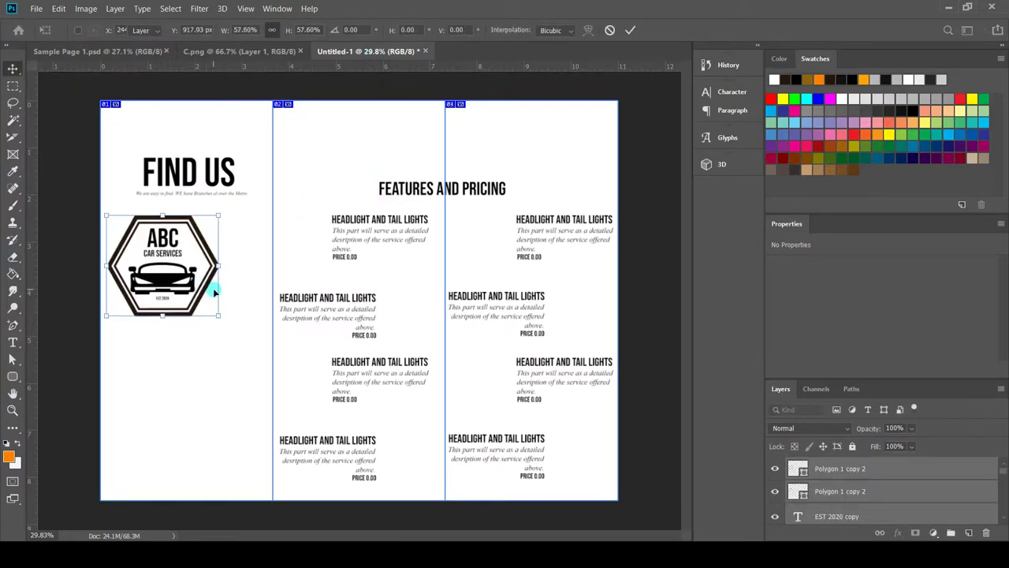
pyautogui.rightClick(831, 468)
pyautogui.press('Escape')
pyautogui.moveTo(220, 316); pyautogui.dragTo(161, 264)
pyautogui.moveTo(157, 222); pyautogui.dragTo(210, 224)
pyautogui.press('Return')
# Zoom in on the left panel and start the BRANCHES heading below the logo
pyautogui.press('z')
pyautogui.moveTo(198, 310)
pyautogui.mouseDown()
pyautogui.moveTo(133, 307)
pyautogui.moveTo(153, 307)
pyautogui.mouseUp()
pyautogui.press('t')
pyautogui.click(151, 260)
# Finish typing the BRANCHES heading and select its layer
pyautogui.write('branches')
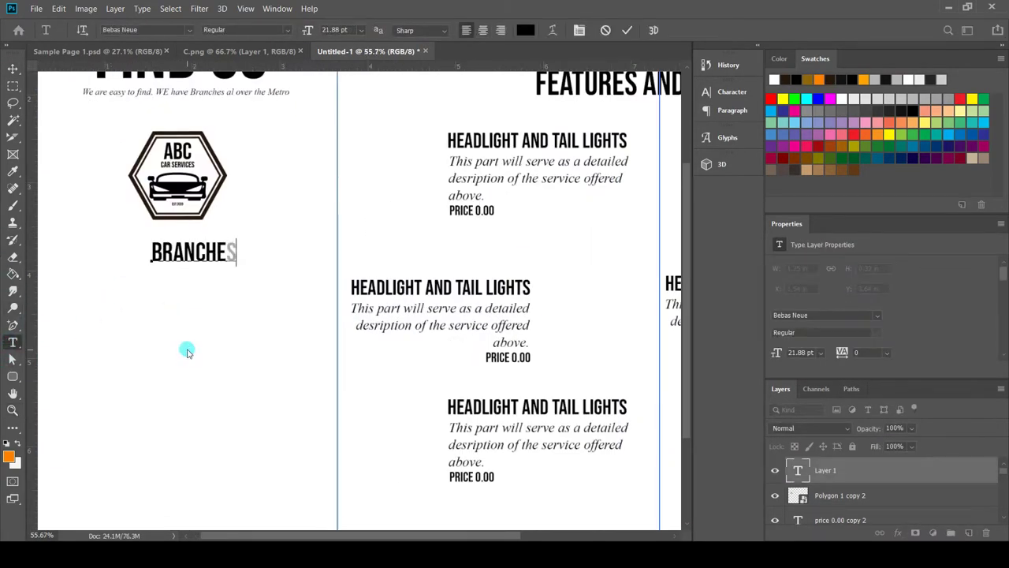
pyautogui.press('Escape')
pyautogui.press('v')
pyautogui.click(217, 288)
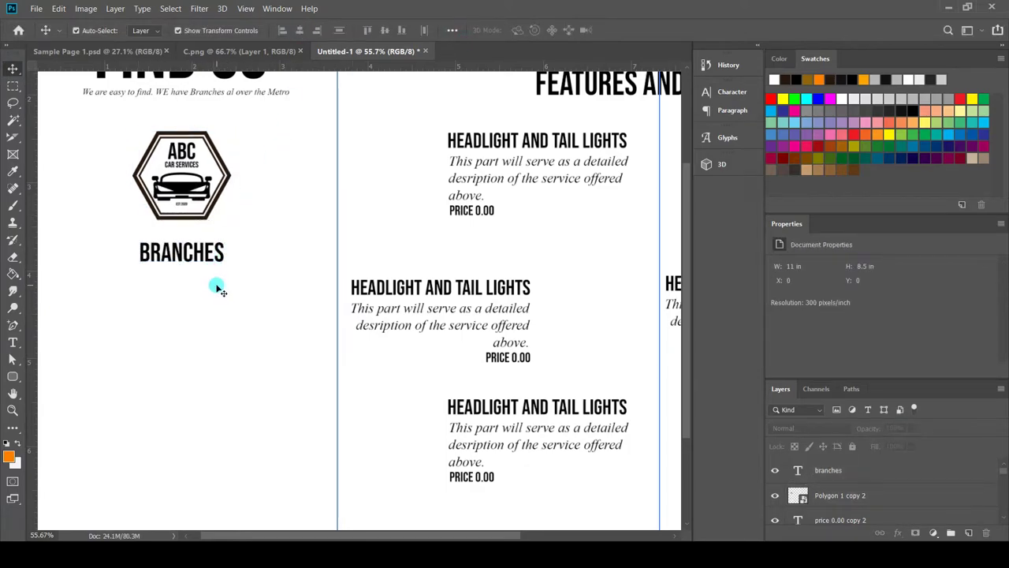
pyautogui.click(203, 253)
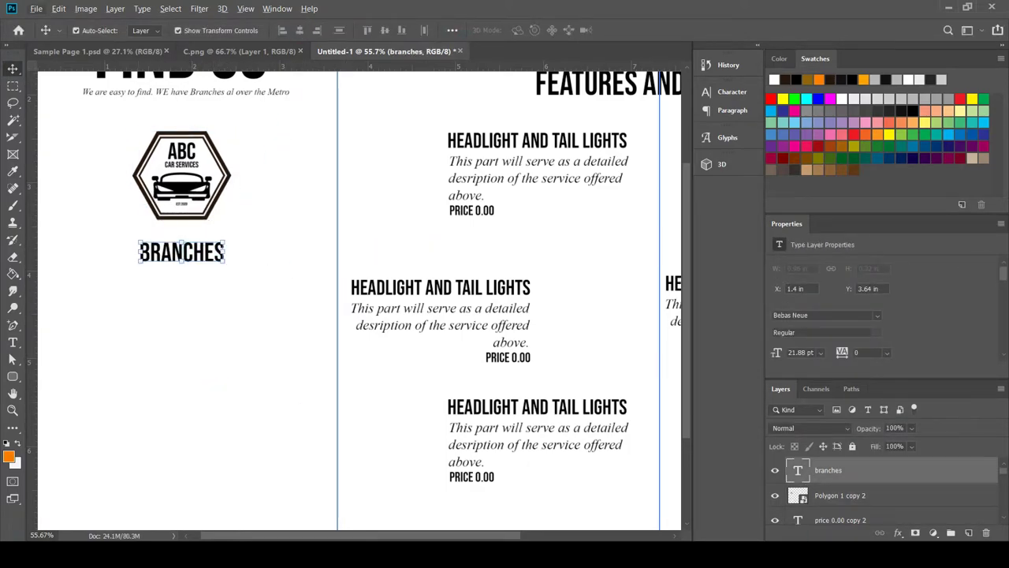
# Copy the branch city list from the Word notes and delete the placeholder text layer
pyautogui.hotkey('alt', 'Tab')
pyautogui.moveTo(384, 456); pyautogui.dragTo(179, 436)
pyautogui.hotkey('ctrl', 'c')
pyautogui.hotkey('alt', 'Tab')
pyautogui.press('t')
pyautogui.click(90, 319)
pyautogui.hotkey('ctrl', 'v')
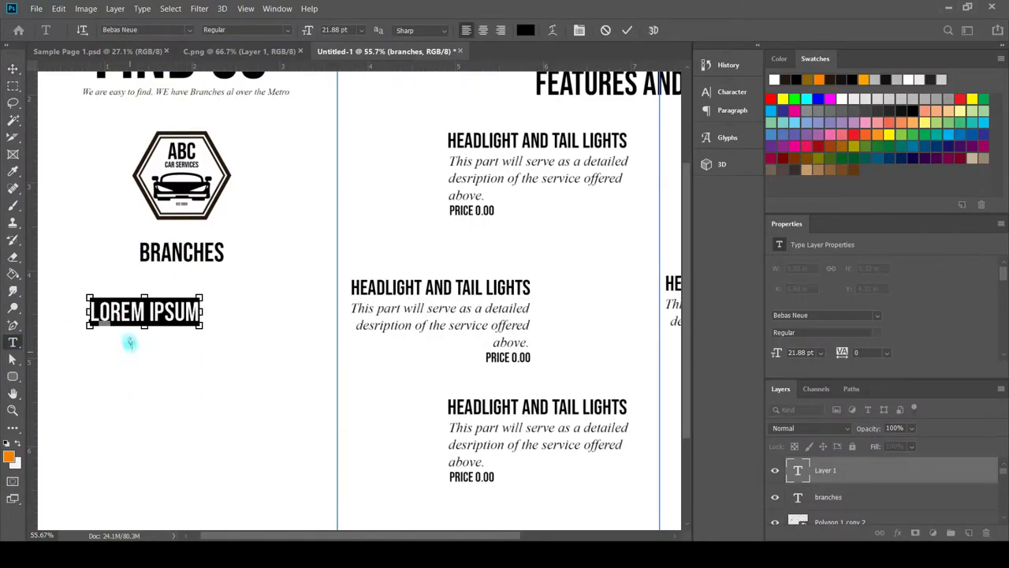
pyautogui.hotkey('ctrl', 'z')
pyautogui.click(12, 68)
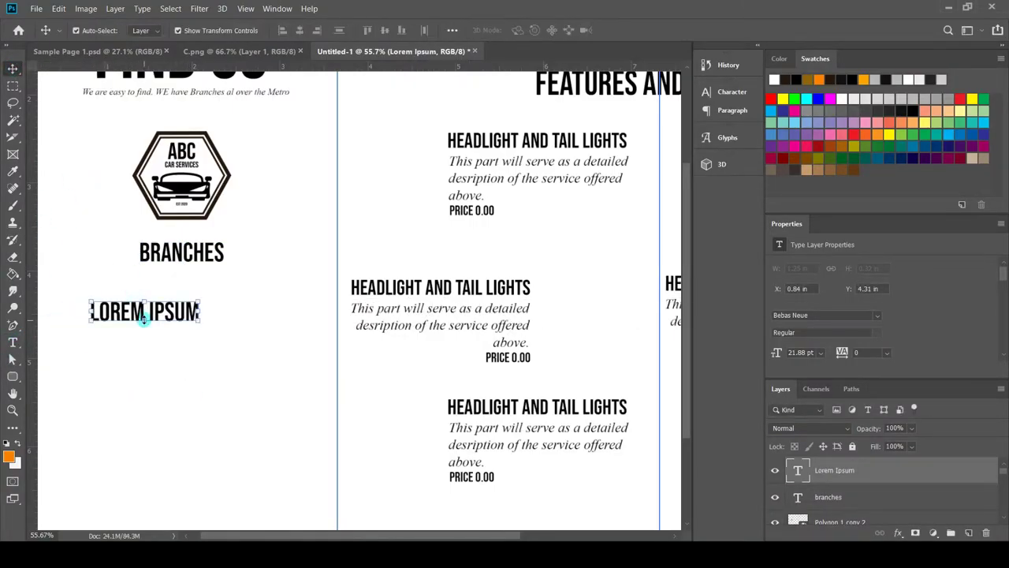
pyautogui.press('Delete')
# Paste the branch cities into a text box below BRANCHES, centred with 23.39 pt leading
pyautogui.press('t')
pyautogui.moveTo(71, 299); pyautogui.dragTo(280, 447)
pyautogui.hotkey('ctrl', 'v')
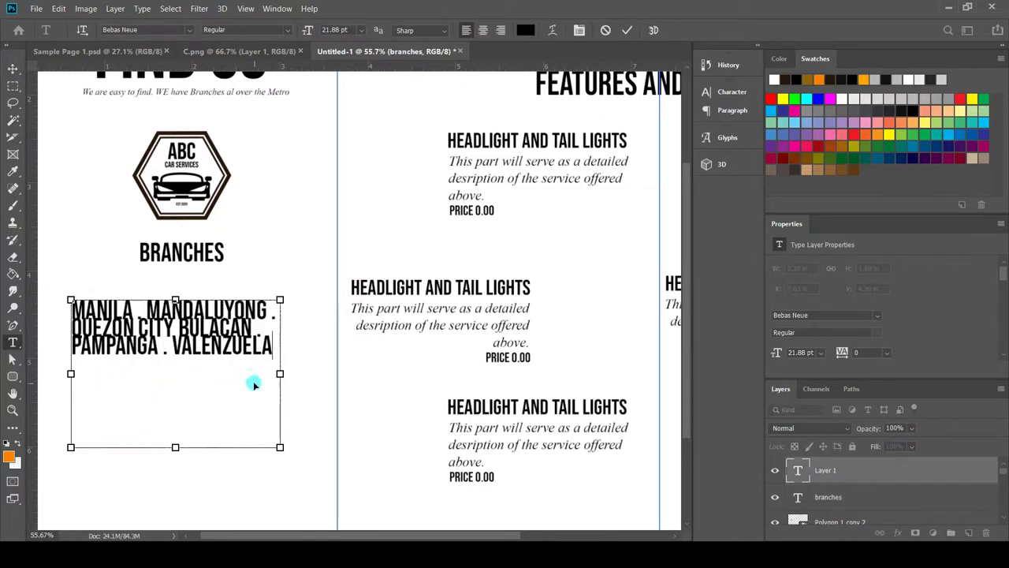
pyautogui.hotkey('ctrl', 'a')
pyautogui.hotkey('ctrl', 't')
pyautogui.hotkey('alt', 'Down')
pyautogui.hotkey('alt', 'Down')
pyautogui.hotkey('alt', 'Down')
pyautogui.hotkey('alt', 'Down')
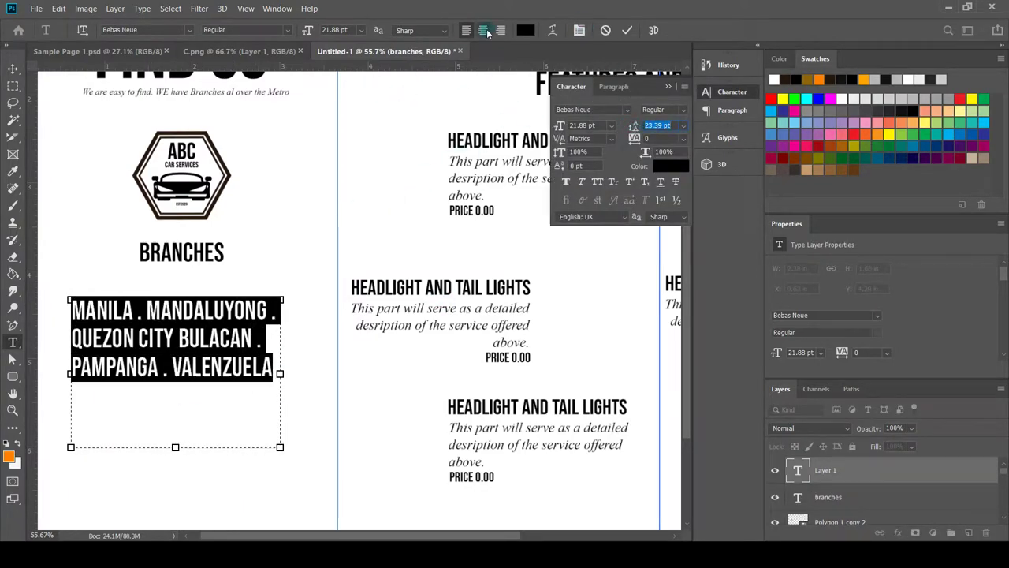
pyautogui.click(484, 30)
pyautogui.click(12, 68)
# Shrink and reposition the branch list box beneath BRANCHES
pyautogui.hotkey('ctrl', 't')
pyautogui.moveTo(279, 447); pyautogui.dragTo(237, 416)
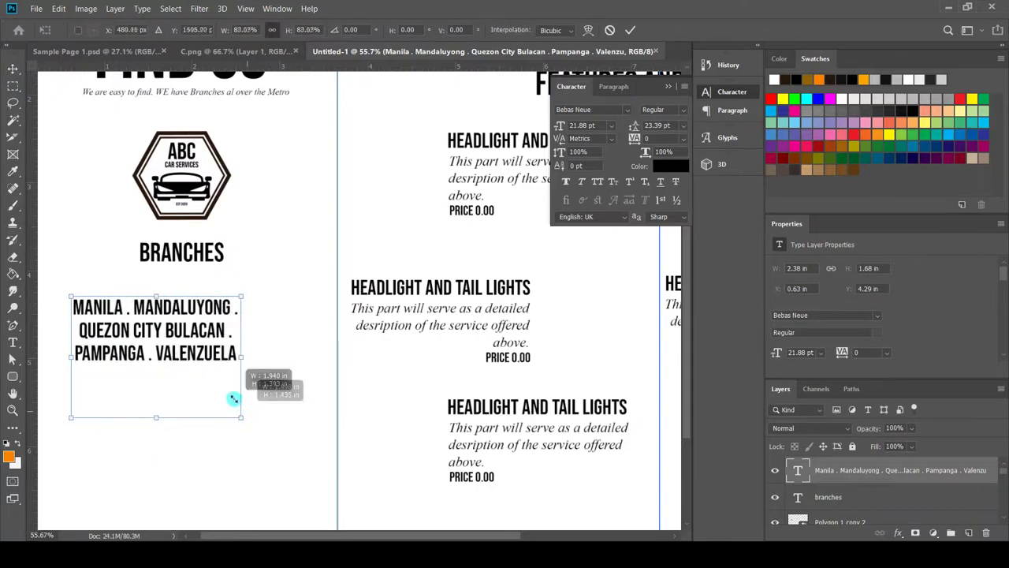
pyautogui.moveTo(156, 322); pyautogui.dragTo(189, 331)
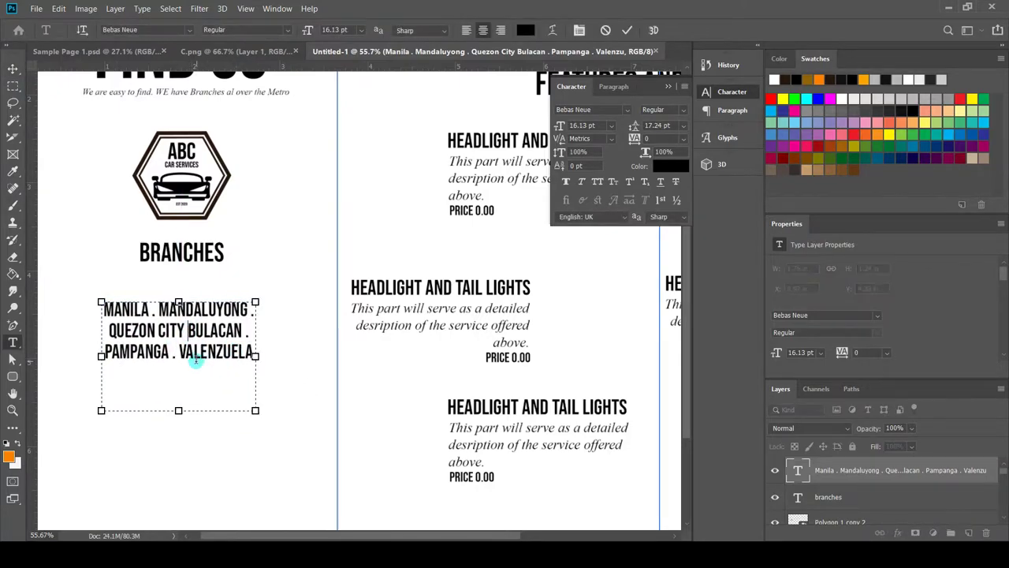
pyautogui.write('.')
pyautogui.click(244, 489)
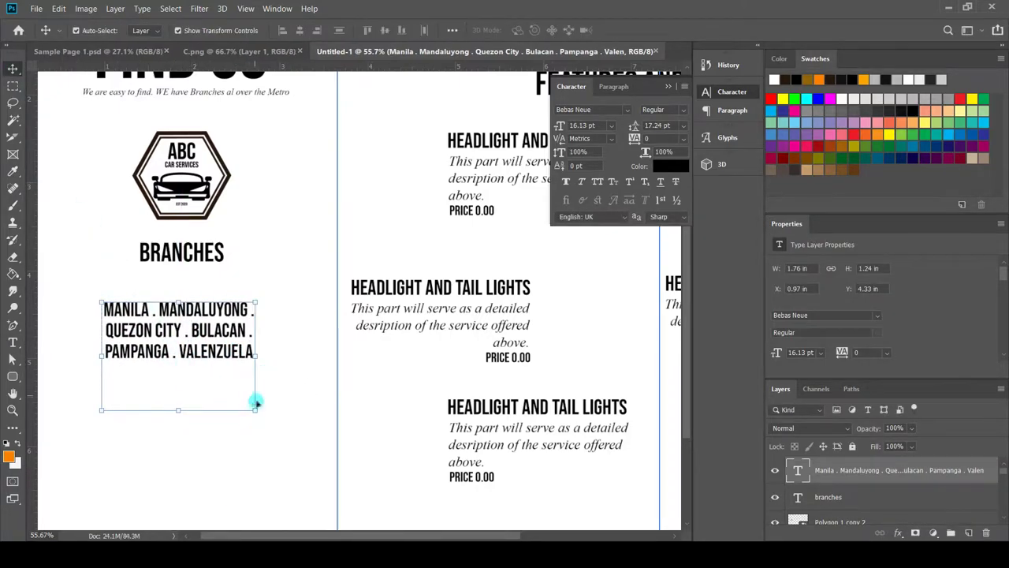
pyautogui.moveTo(256, 401); pyautogui.dragTo(237, 410)
pyautogui.press('Return')
# Zoom in on the left panel and start a new text line near its bottom
pyautogui.press('z')
pyautogui.click(67, 377)
pyautogui.press('v')
pyautogui.press('t')
pyautogui.click(162, 476)
# Finish the CONTACT US heading and resize it into place at the panel's bottom left
pyautogui.write('ONTACT ')
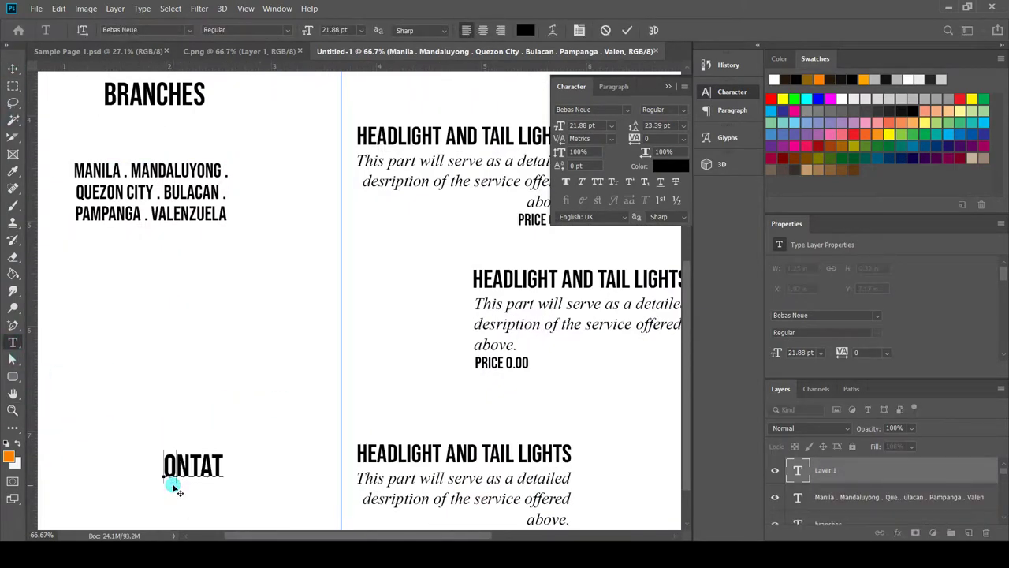
pyautogui.write('US')
pyautogui.hotkey('ctrl', 't')
pyautogui.moveTo(174, 473); pyautogui.dragTo(101, 473)
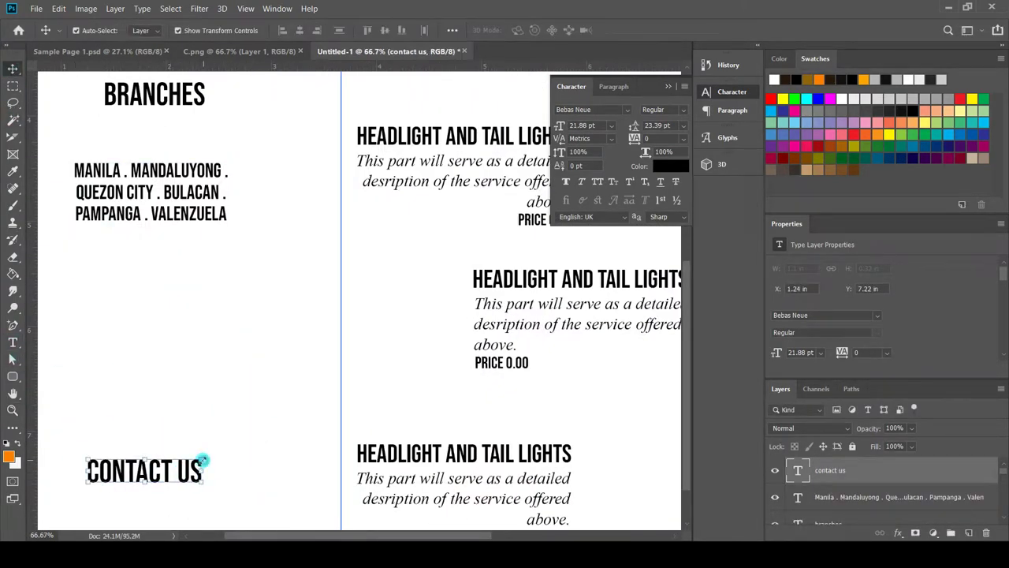
pyautogui.moveTo(203, 461); pyautogui.dragTo(180, 461)
pyautogui.press('Return')
pyautogui.scroll(-2, 182, 468)
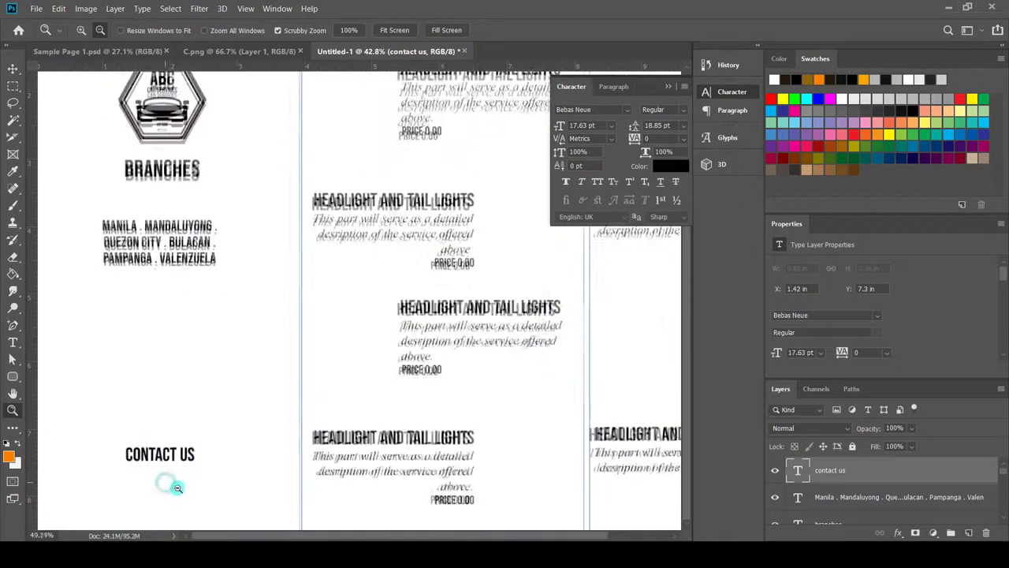
pyautogui.moveTo(183, 468); pyautogui.dragTo(183, 493)
# Add a line of phone numbers under CONTACT US
pyautogui.press('t')
pyautogui.click(125, 509)
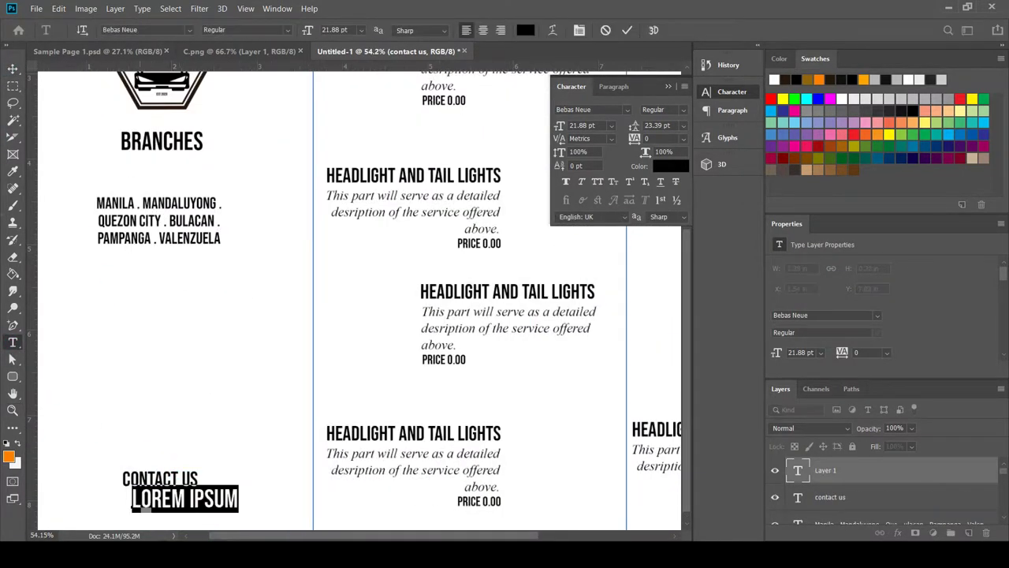
pyautogui.scroll(3, 124, 509)
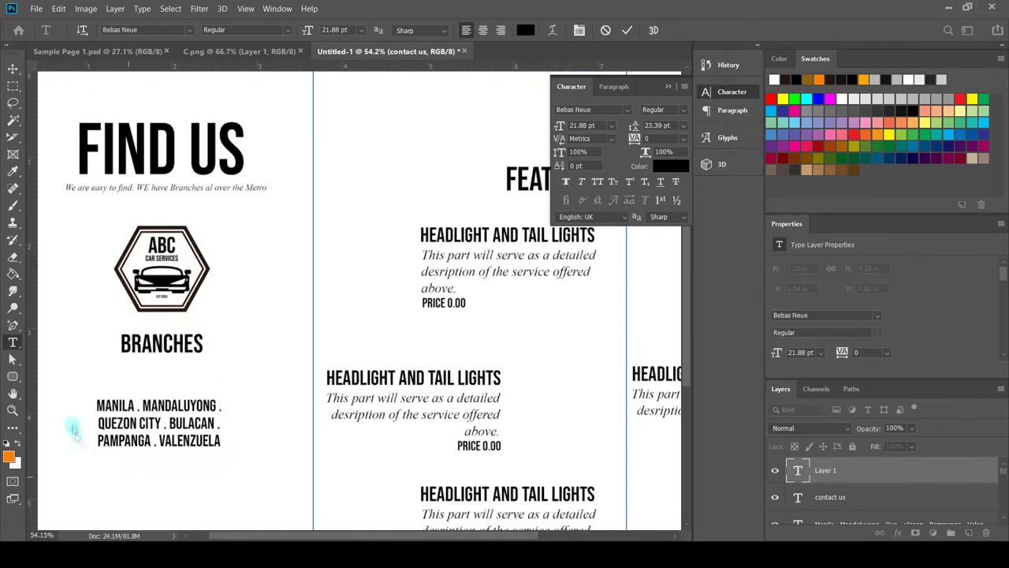
pyautogui.scroll(-5, 165, 492)
pyautogui.scroll(5, 167, 490)
pyautogui.scroll(-5, 175, 487)
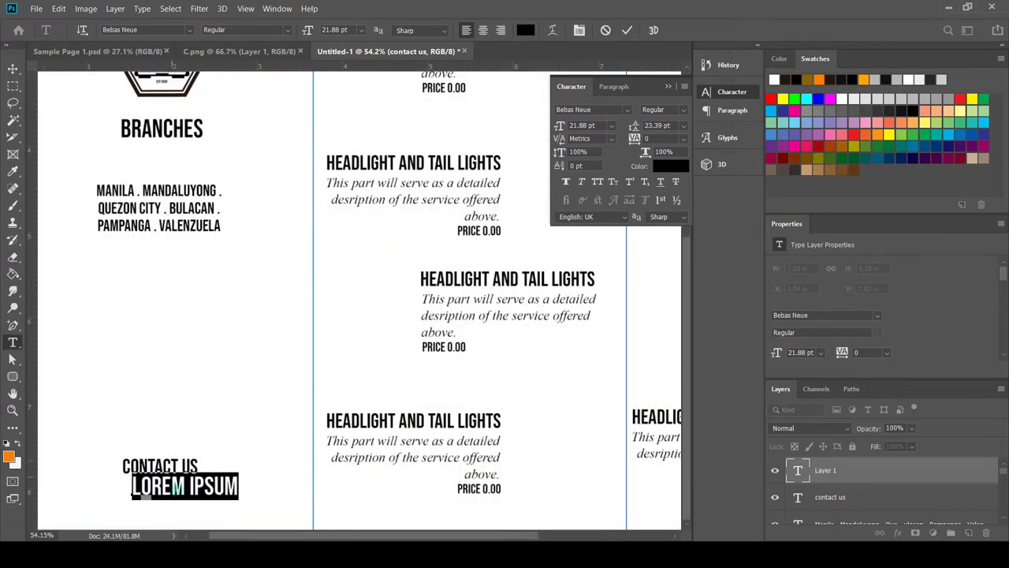
pyautogui.write('0995 000 000 | 0917 00 0000')
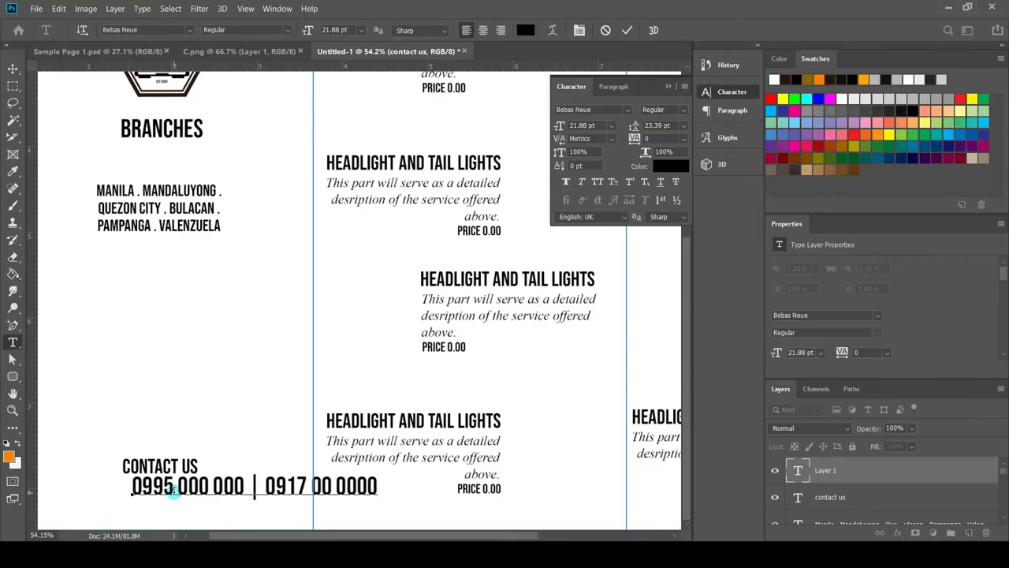
pyautogui.click(11, 70)
# Shrink the phone numbers to fit under CONTACT US and nudge the heading lower
pyautogui.hotkey('ctrl', 't')
pyautogui.moveTo(388, 497)
pyautogui.mouseDown()
pyautogui.moveTo(276, 505)
pyautogui.moveTo(189, 473)
pyautogui.mouseUp()
pyautogui.scroll(-3, 205, 434)
pyautogui.press('Return')
pyautogui.moveTo(220, 439); pyautogui.dragTo(223, 456)
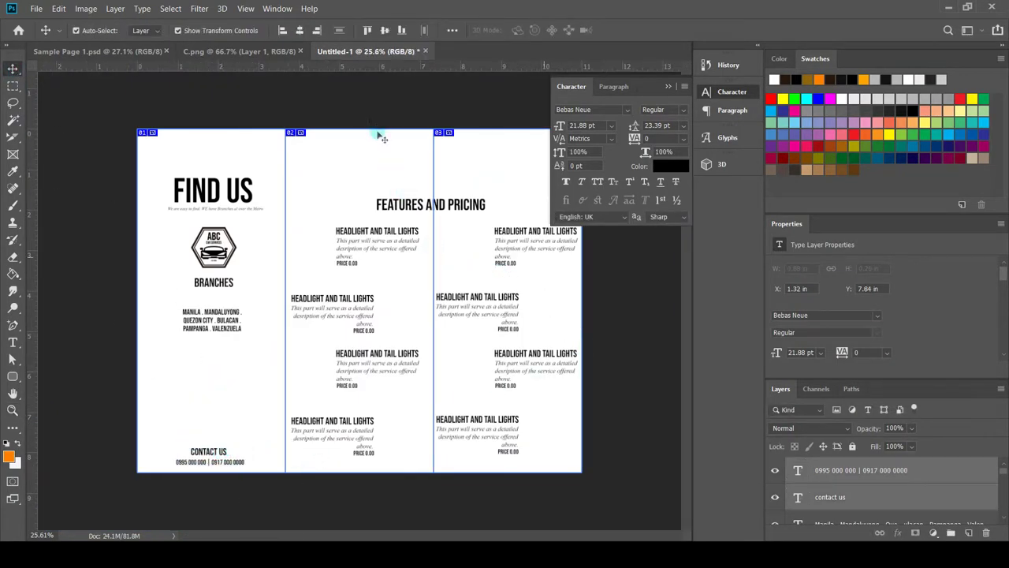
# Save the page as Sample Page 2 and return to the Sample Page 1 document
pyautogui.click(36, 8)
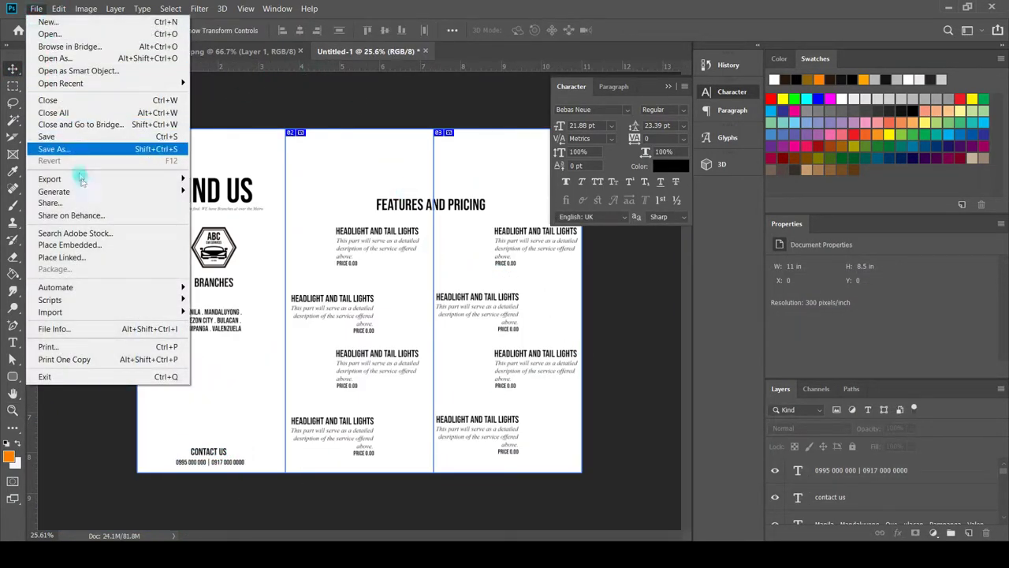
pyautogui.click(142, 205)
pyautogui.write('Sample Page 2')
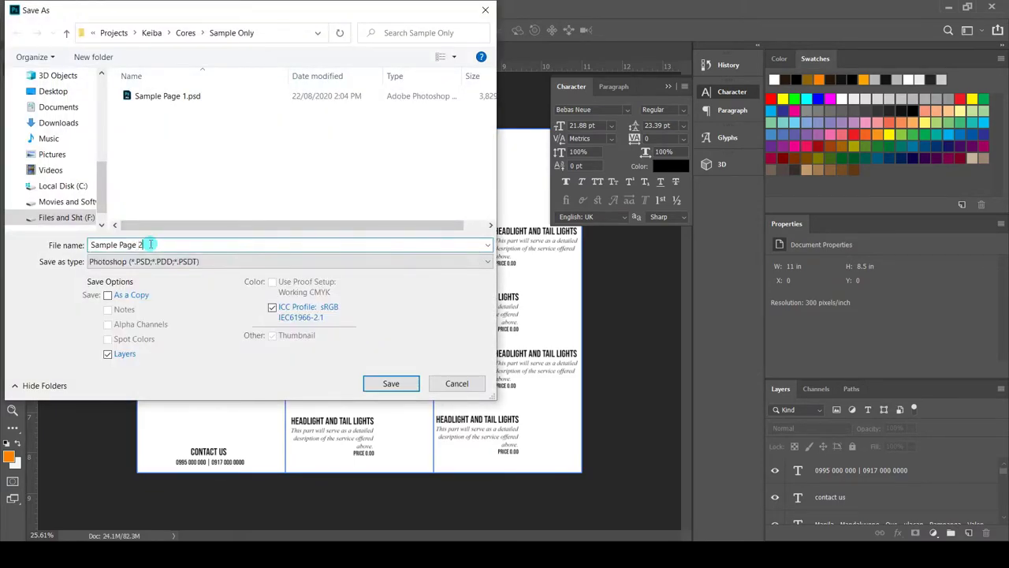
pyautogui.press('Return')
pyautogui.hotkey('ctrl', 'Tab')
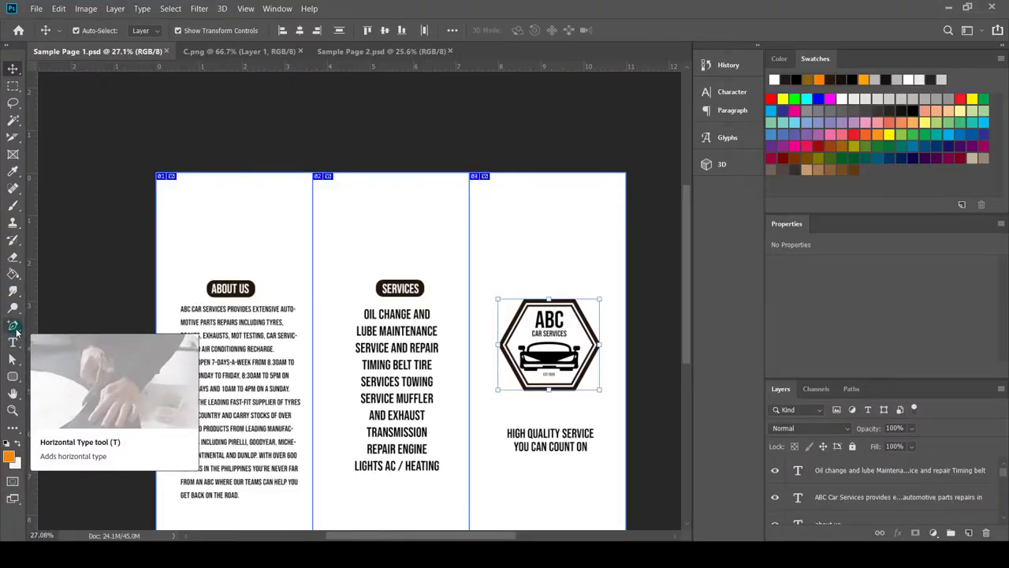
# Start the header path with the Pen in Shape mode and give it a dark fill
pyautogui.moveTo(13, 325); pyautogui.dragTo(57, 324)
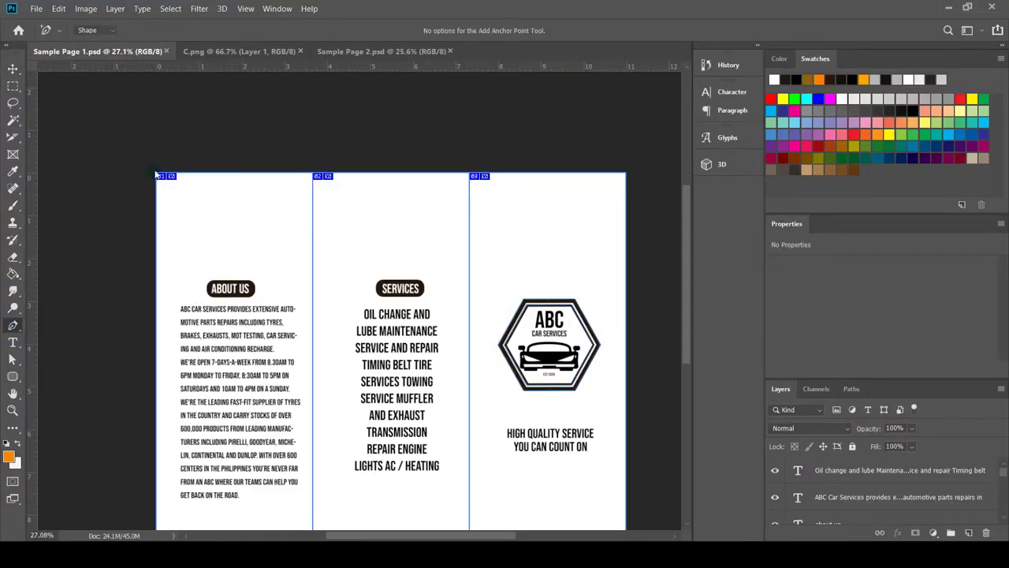
pyautogui.click(165, 213)
pyautogui.click(158, 178)
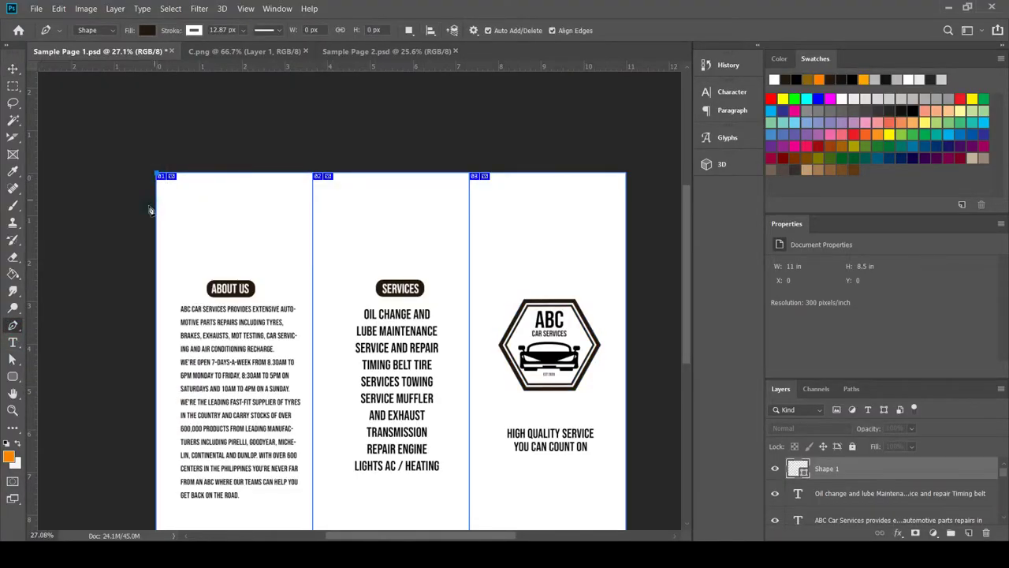
pyautogui.click(193, 31)
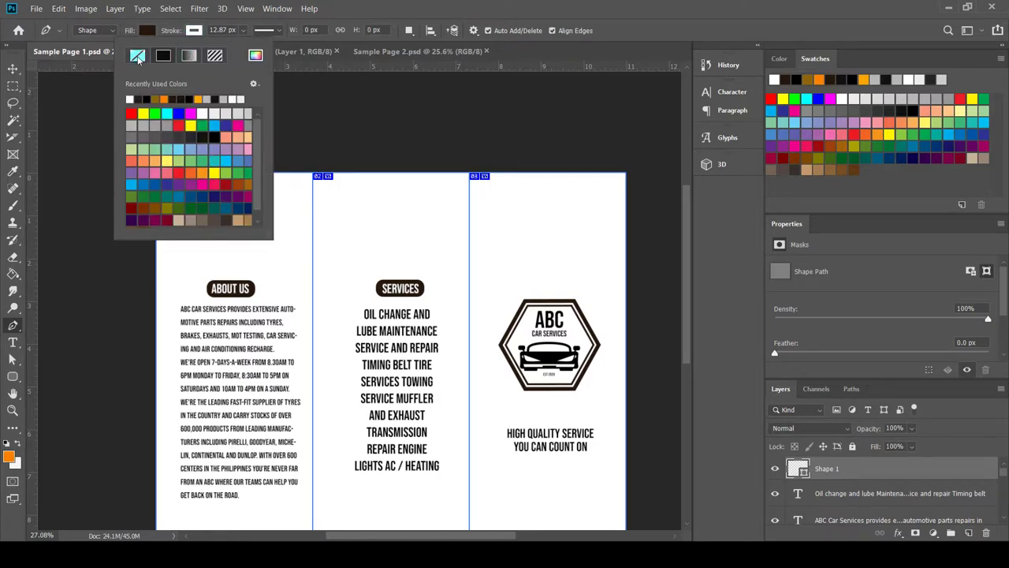
pyautogui.click(149, 30)
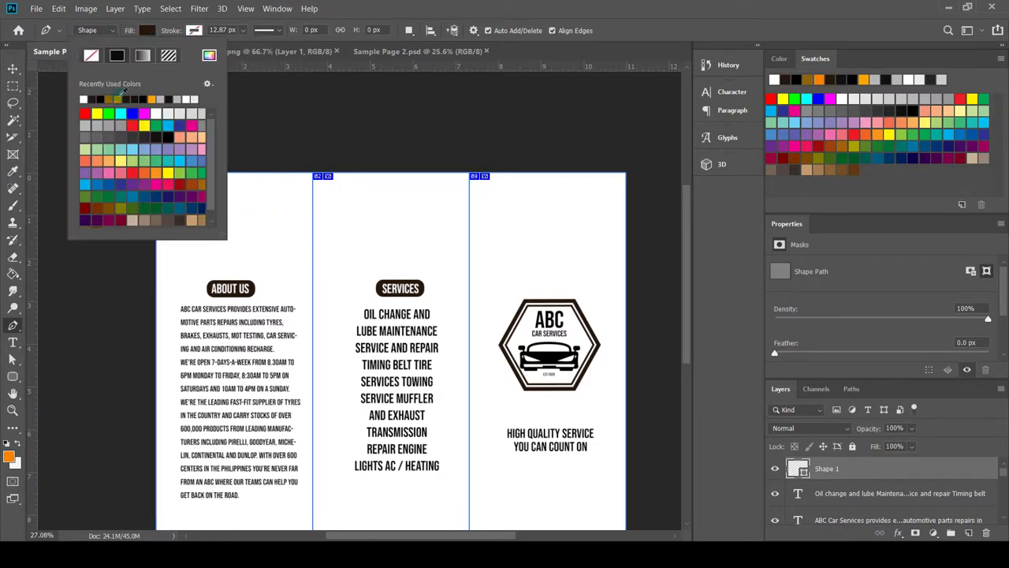
pyautogui.click(144, 136)
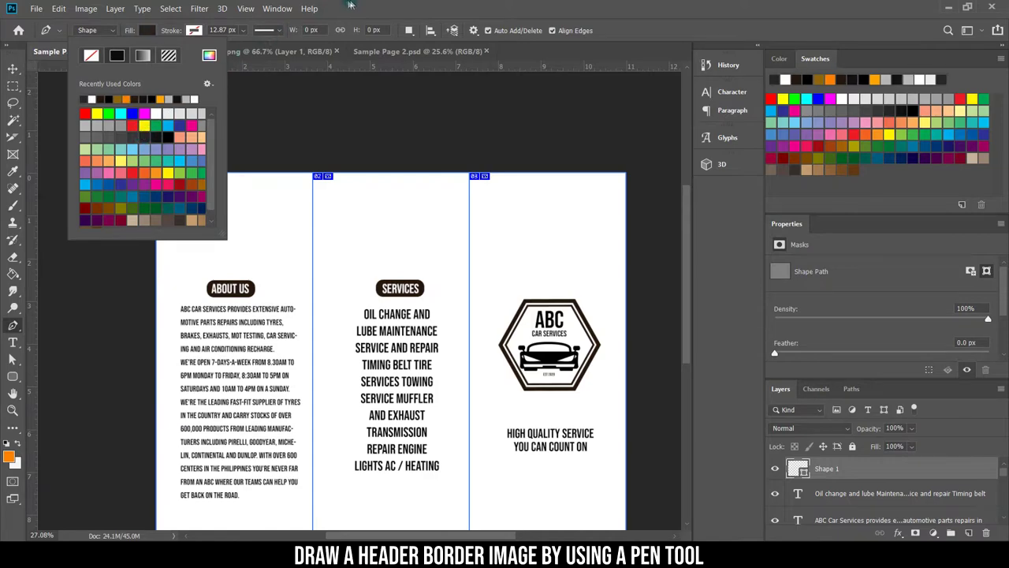
pyautogui.click(155, 245)
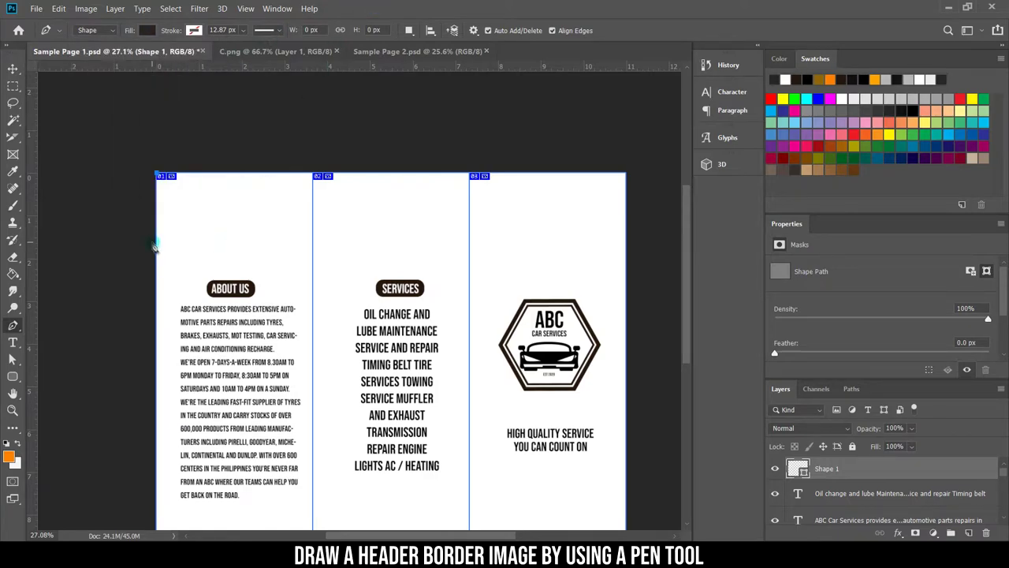
# Add zigzag corner points across all three panels and close the header shape
pyautogui.click(312, 275)
pyautogui.click(625, 285)
pyautogui.click(626, 172)
pyautogui.click(156, 173)
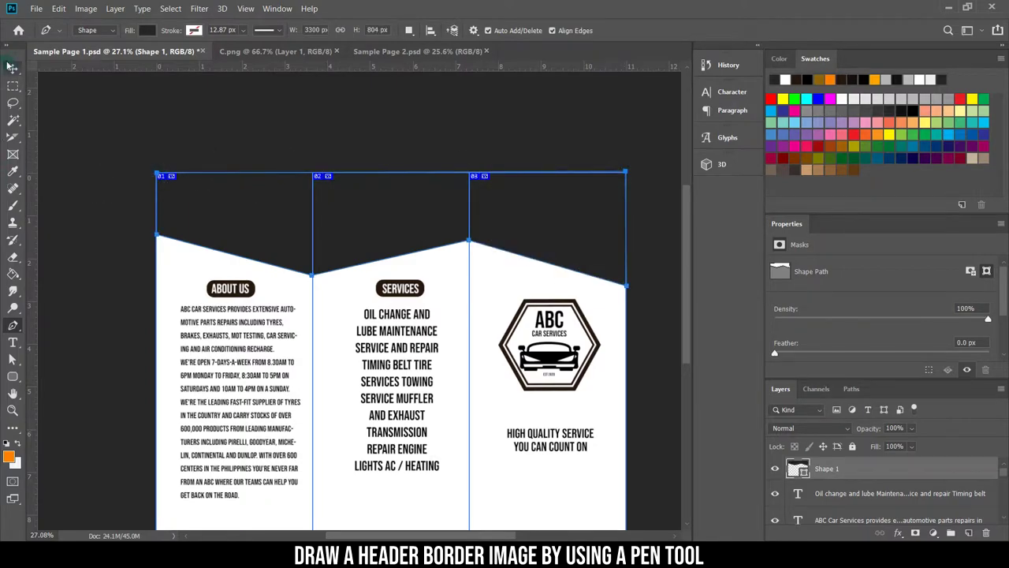
pyautogui.click(11, 67)
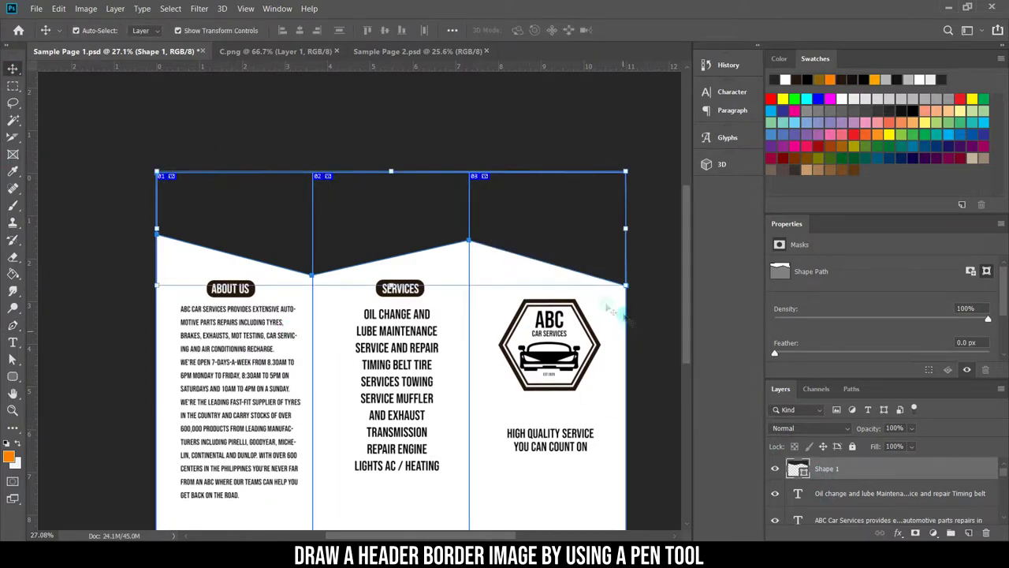
pyautogui.scroll(-1, 644, 396)
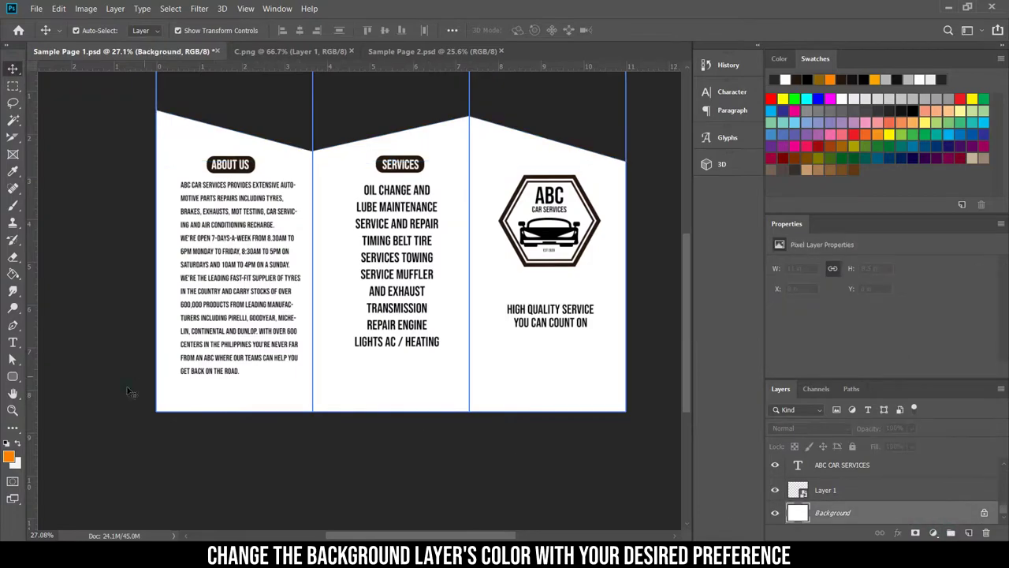
# Fill the white Background layer with orange using the Paint Bucket
pyautogui.click(14, 275)
pyautogui.click(44, 287)
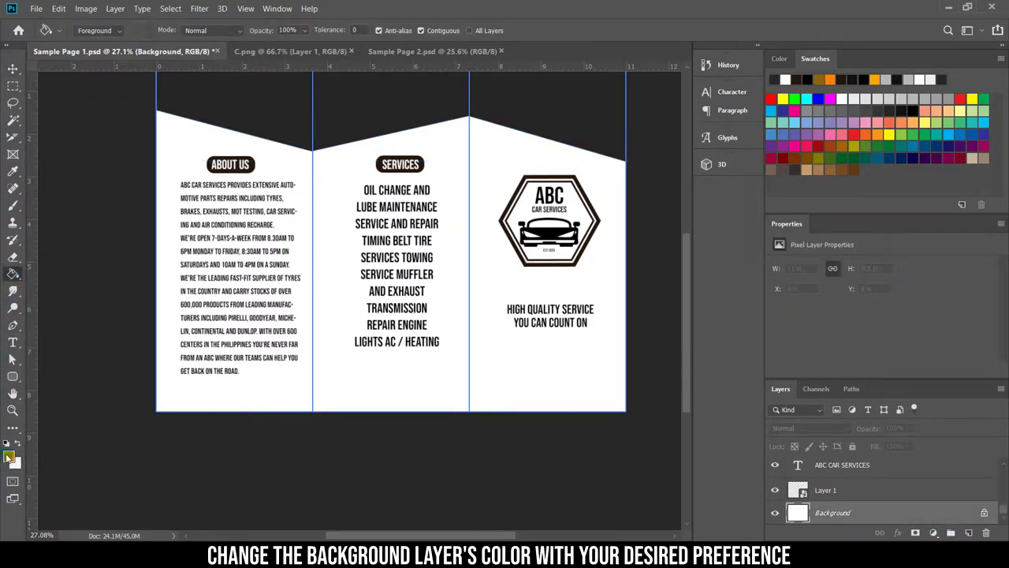
pyautogui.click(9, 455)
pyautogui.click(862, 249)
pyautogui.click(447, 331)
pyautogui.scroll(3, 607, 363)
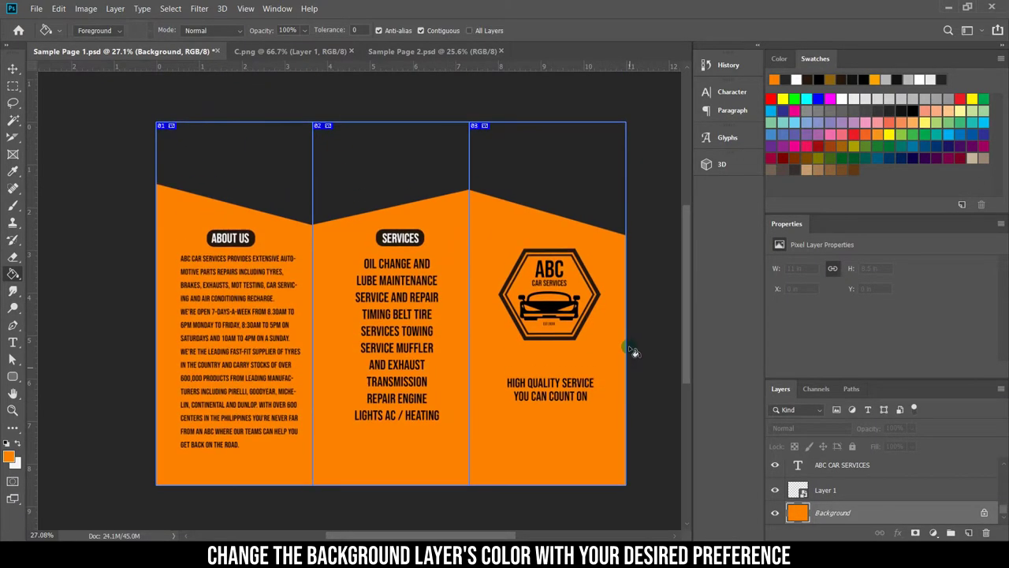
pyautogui.scroll(1, 591, 303)
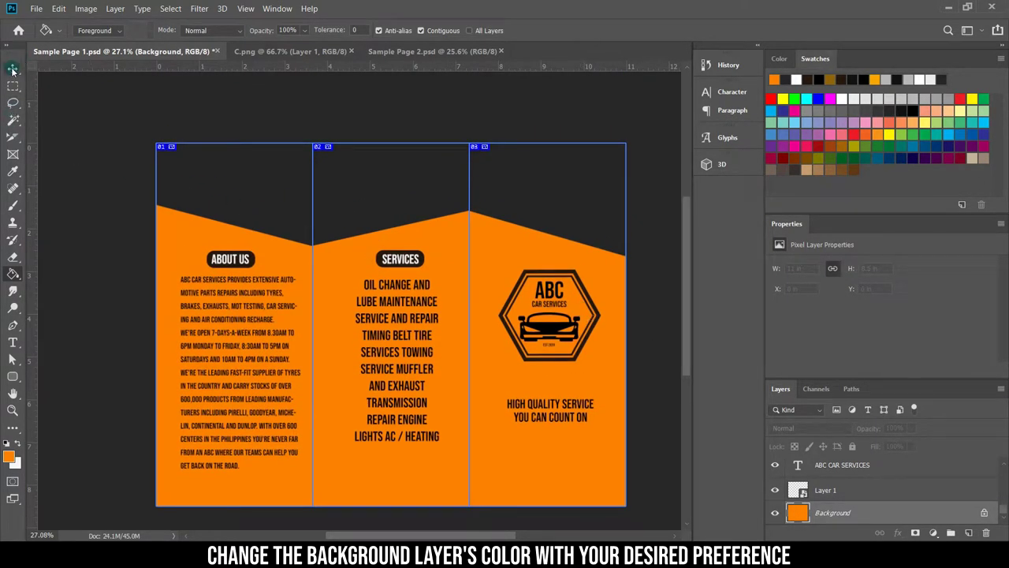
# Select the header shape layer and bring up its layer options
pyautogui.click(12, 69)
pyautogui.click(820, 469)
pyautogui.rightClick(828, 469)
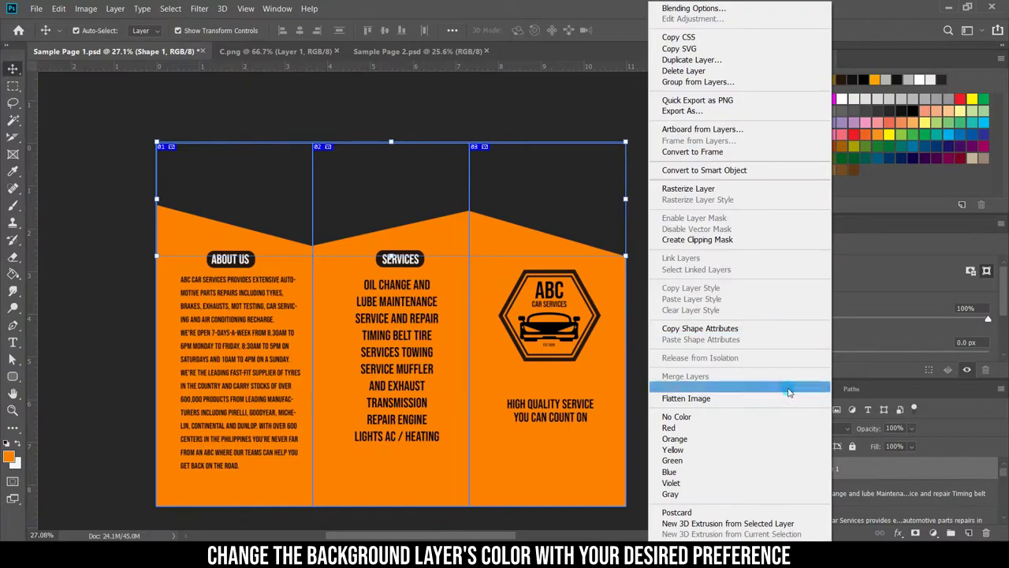
# Duplicate the header shape as Shape 1 copy and set Shape 1's fill to white
pyautogui.click(697, 60)
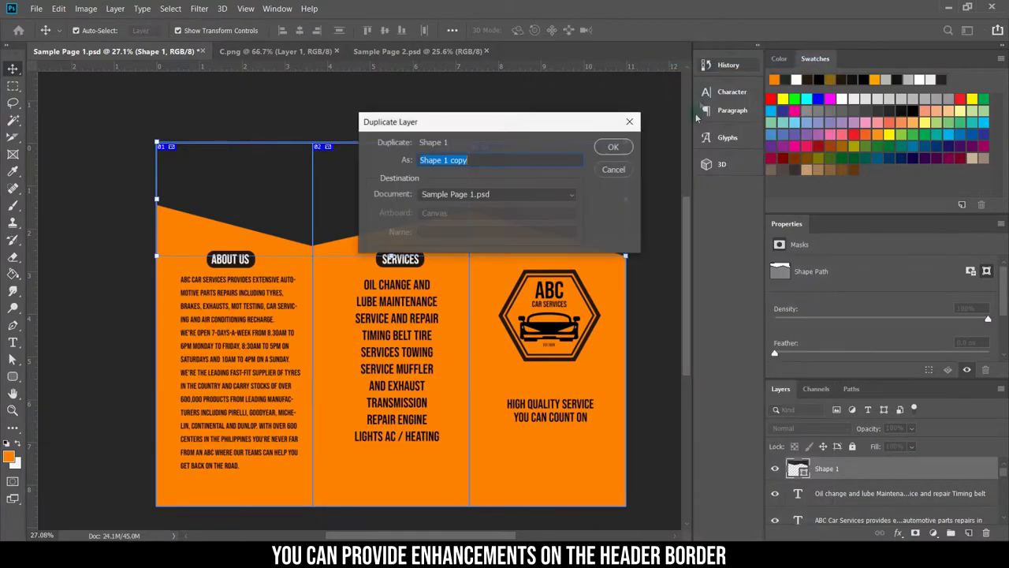
pyautogui.click(613, 146)
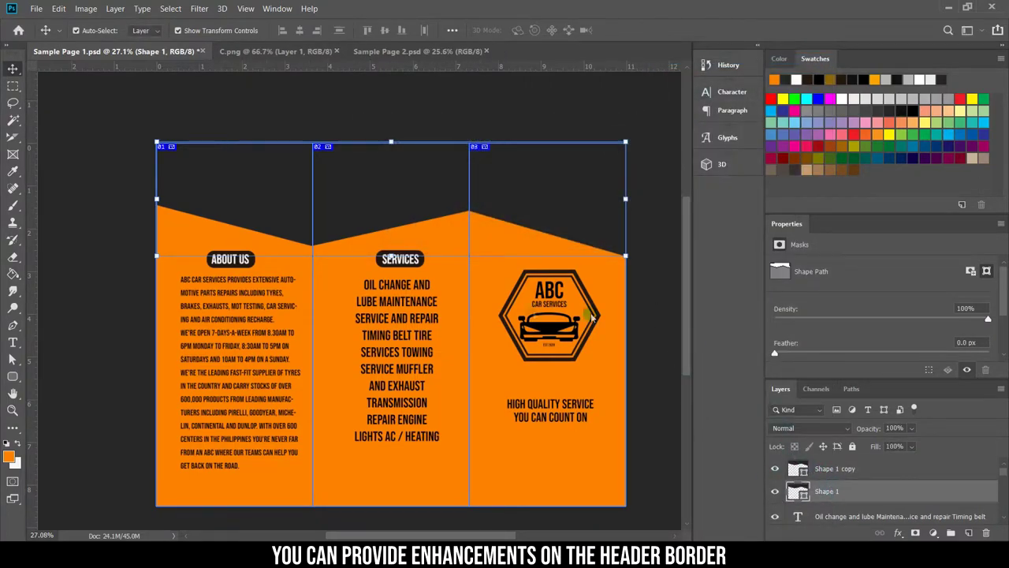
pyautogui.click(12, 378)
pyautogui.click(147, 30)
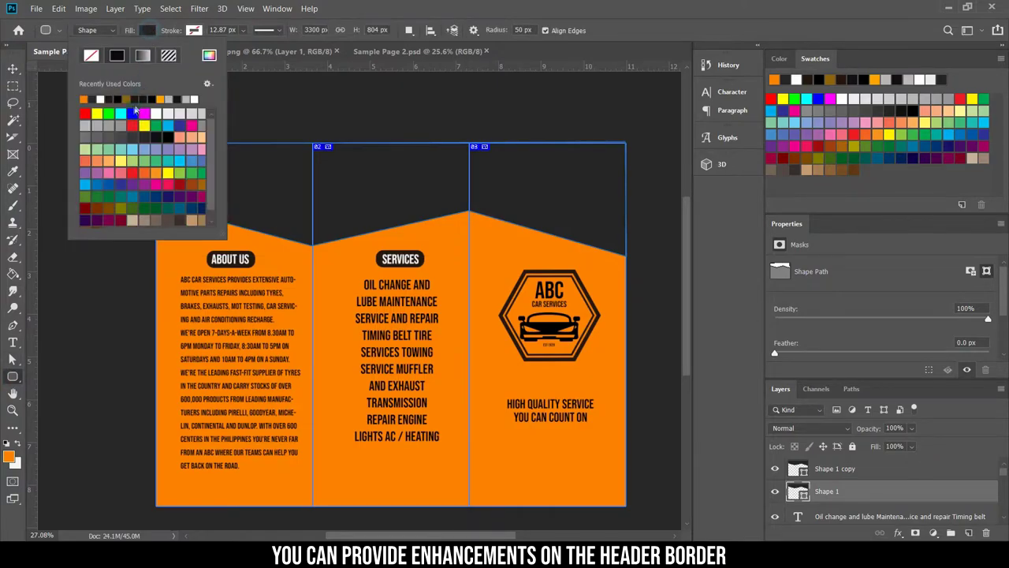
pyautogui.click(13, 69)
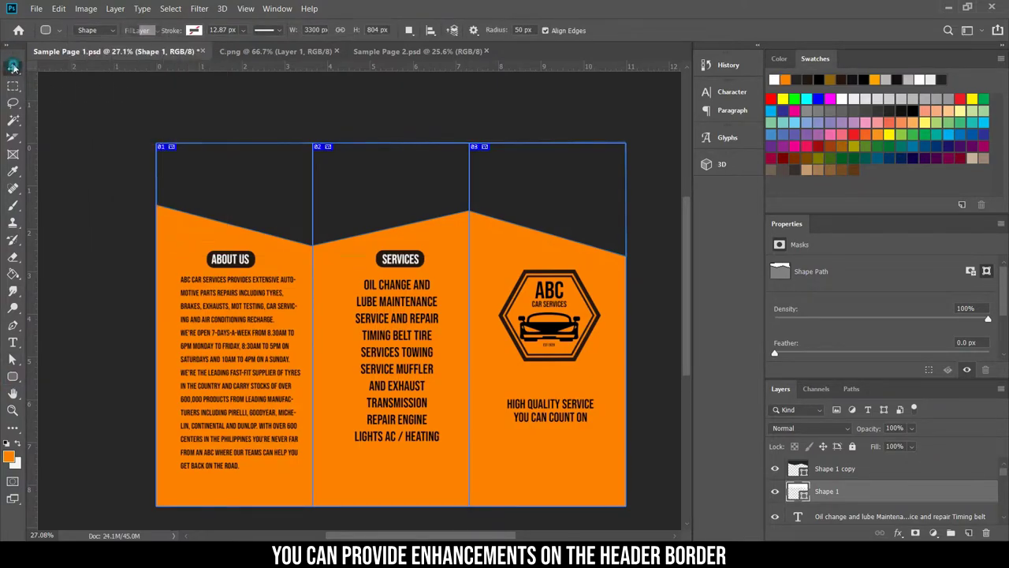
# Adjust the white shape with the Path Selection tool, then select the dark Shape 1 copy layer
pyautogui.click(15, 362)
pyautogui.rightClick(15, 364)
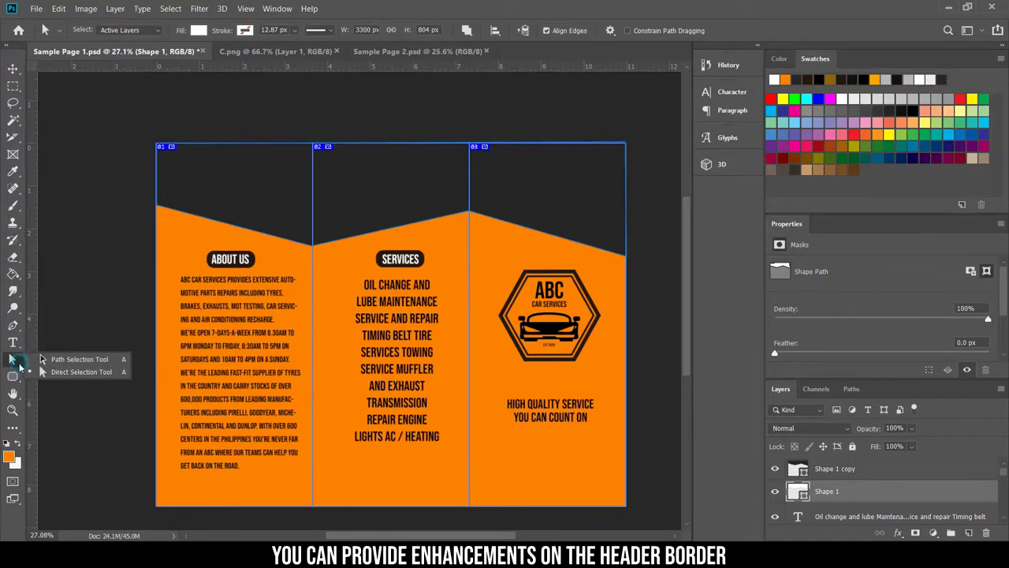
pyautogui.click(42, 359)
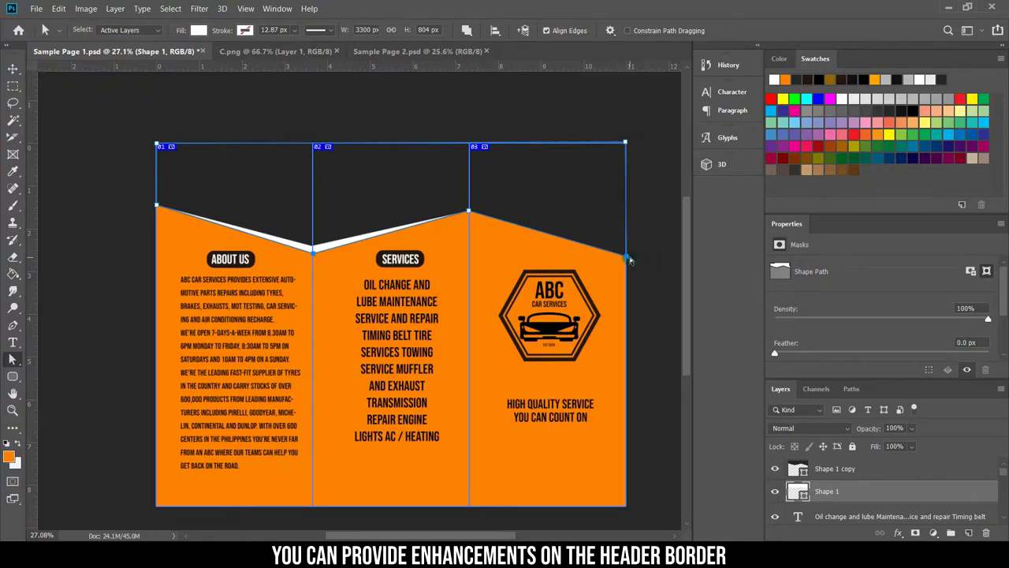
pyautogui.click(12, 68)
pyautogui.click(354, 187)
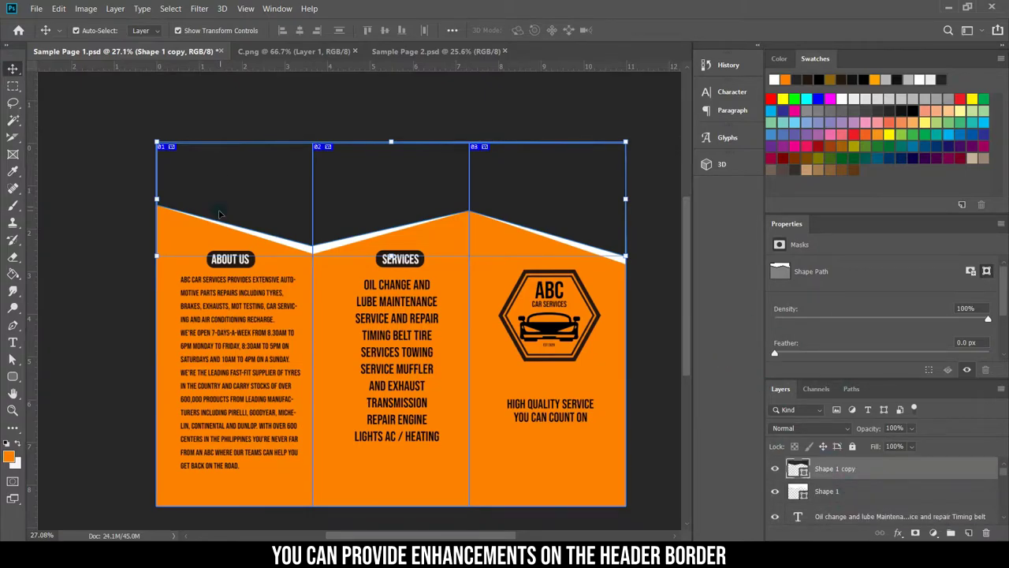
pyautogui.click(35, 8)
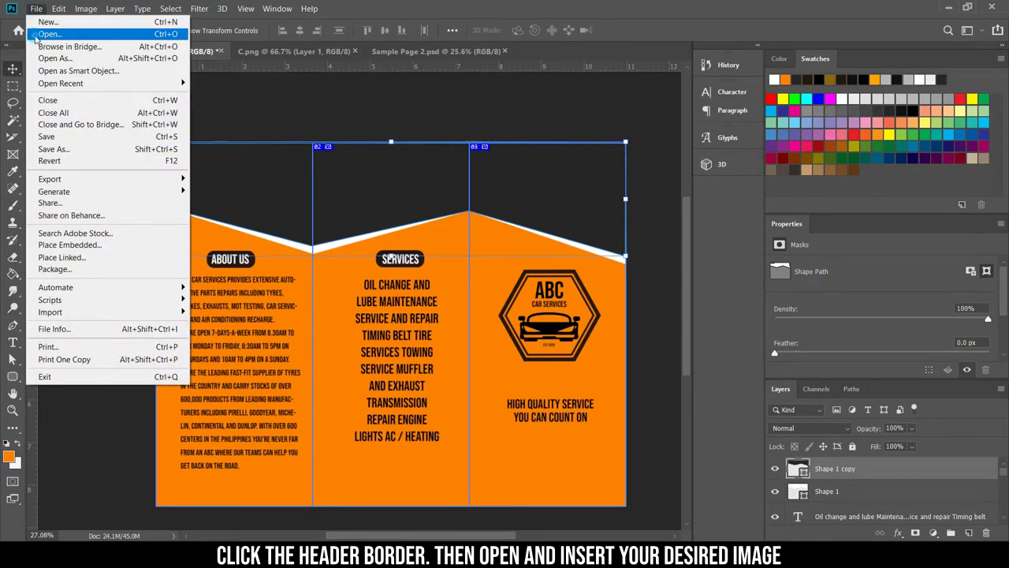
# Open the workshop photo from Brochure Additional Images and place it enlarged over the header
pyautogui.click(48, 34)
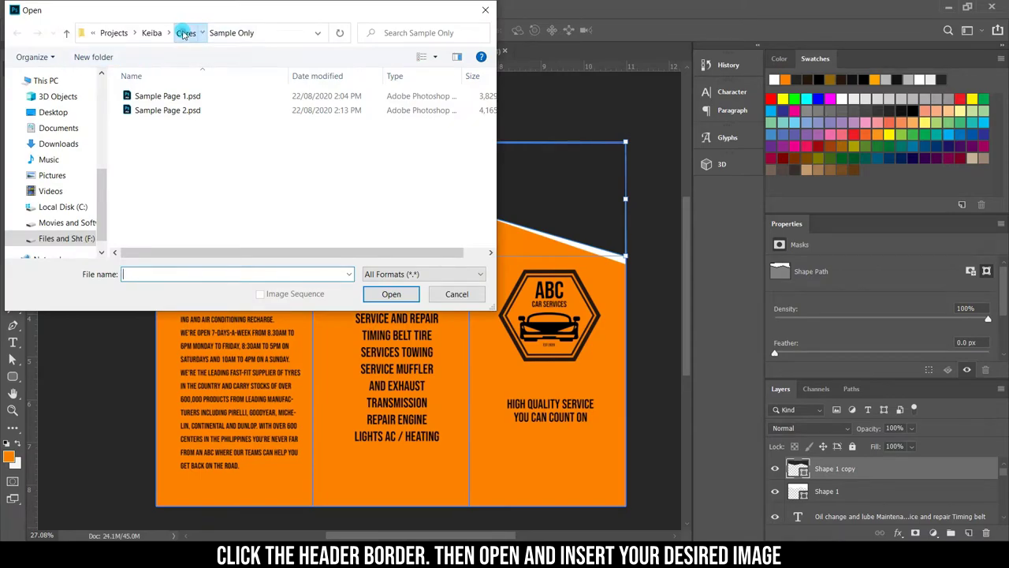
pyautogui.click(184, 33)
pyautogui.doubleClick(179, 97)
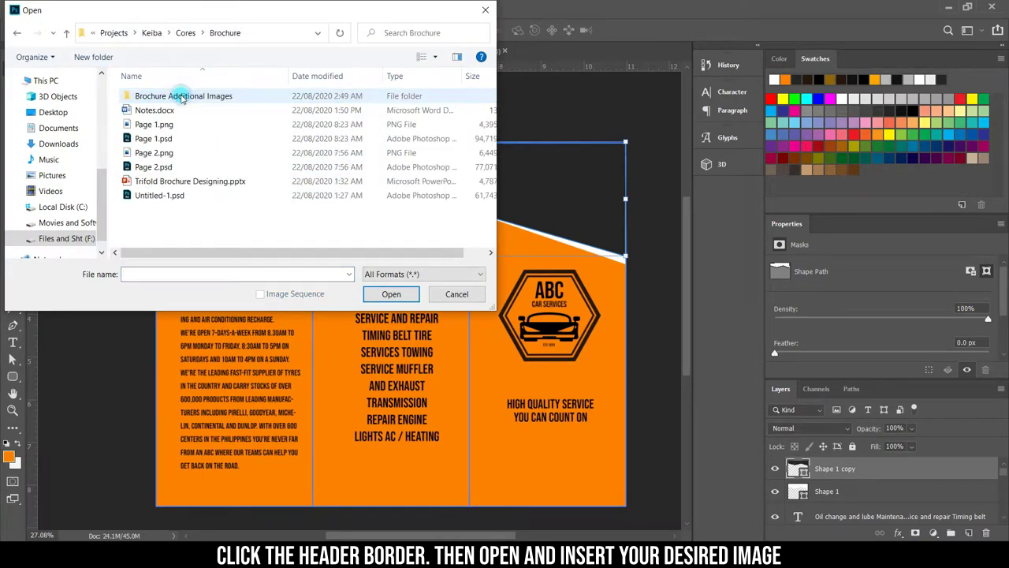
pyautogui.doubleClick(215, 207)
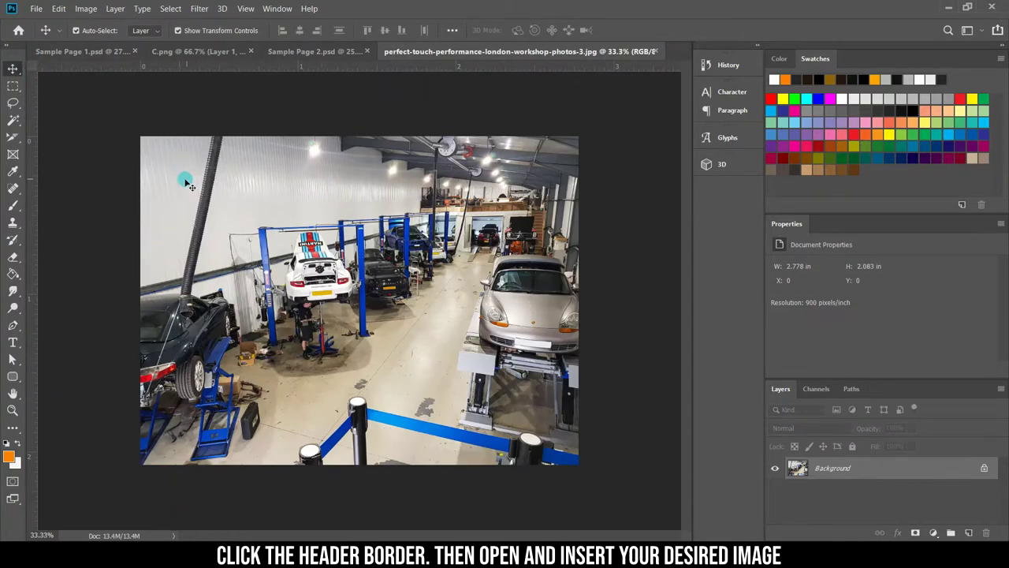
pyautogui.moveTo(186, 183); pyautogui.dragTo(224, 140)
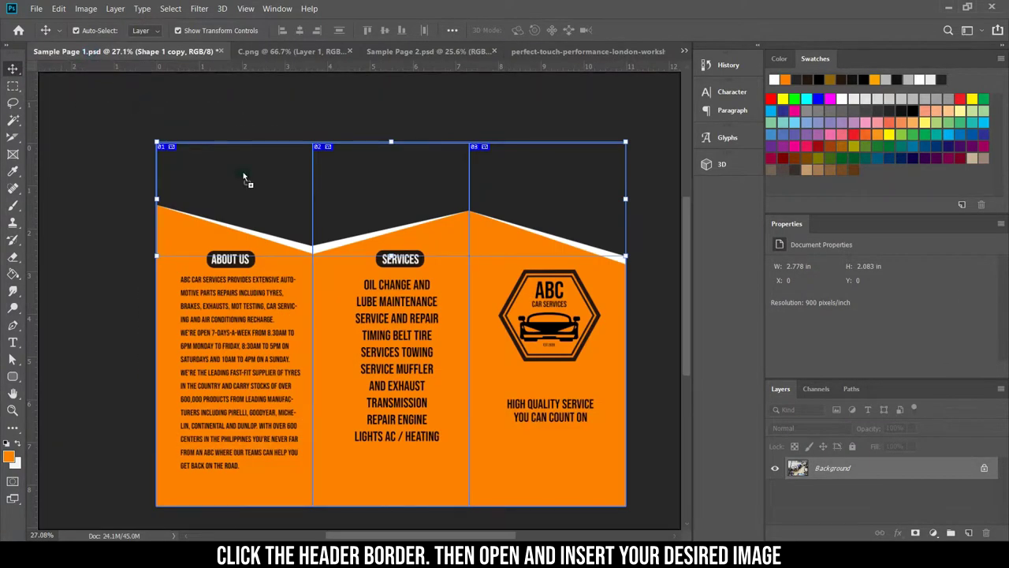
pyautogui.moveTo(87, 60); pyautogui.dragTo(244, 180)
pyautogui.moveTo(309, 206)
pyautogui.mouseDown()
pyautogui.moveTo(560, 341)
pyautogui.moveTo(567, 361)
pyautogui.mouseUp()
pyautogui.press('Return')
# Clip the workshop photo into the header shape, then select the Background layer
pyautogui.rightClick(840, 468)
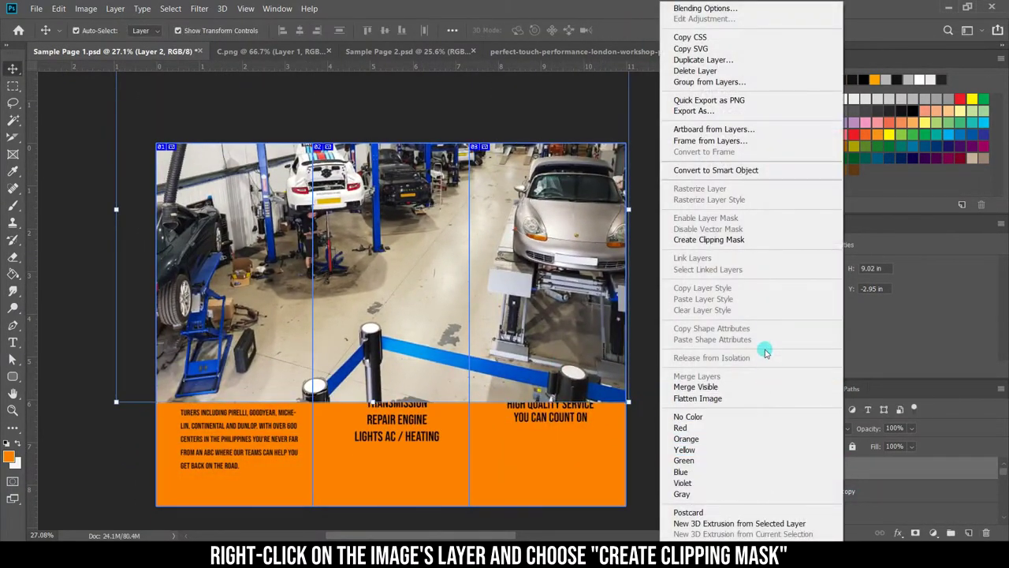
pyautogui.click(745, 239)
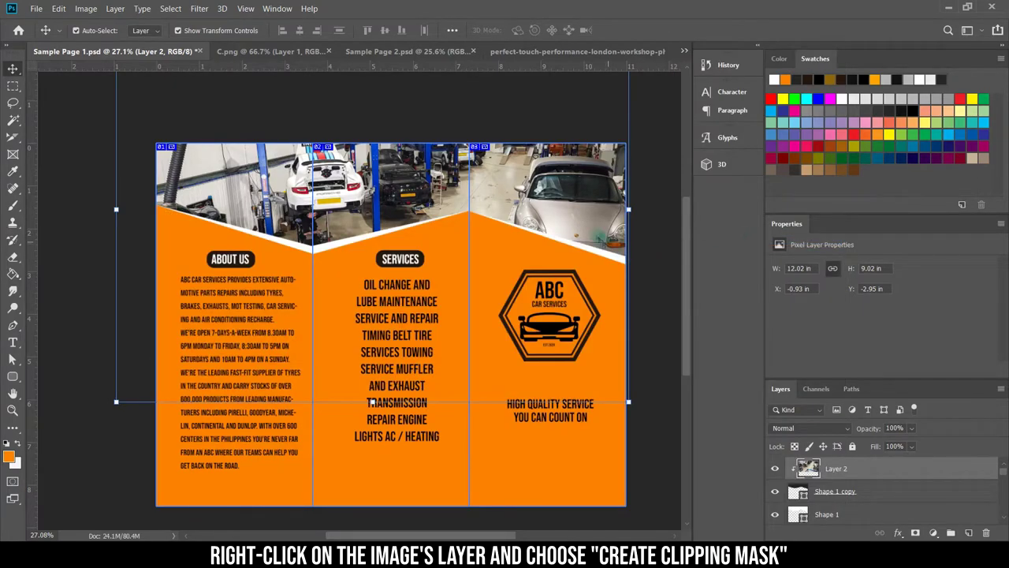
pyautogui.click(680, 457)
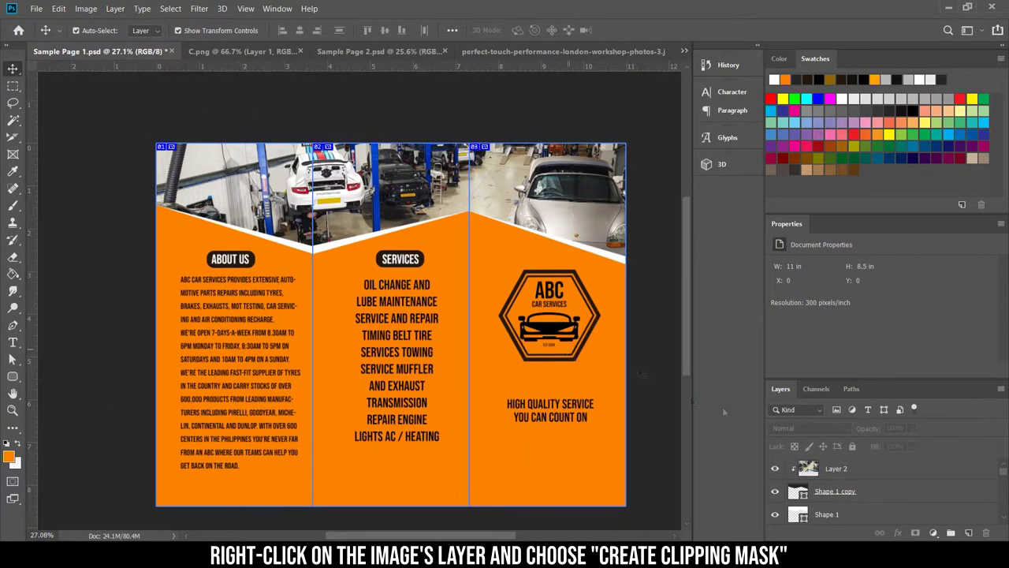
pyautogui.scroll(-2, 867, 489)
pyautogui.click(832, 512)
# Open main-dealer-servicing_0.jpg from the Poster Making Image Resources folder
pyautogui.click(34, 9)
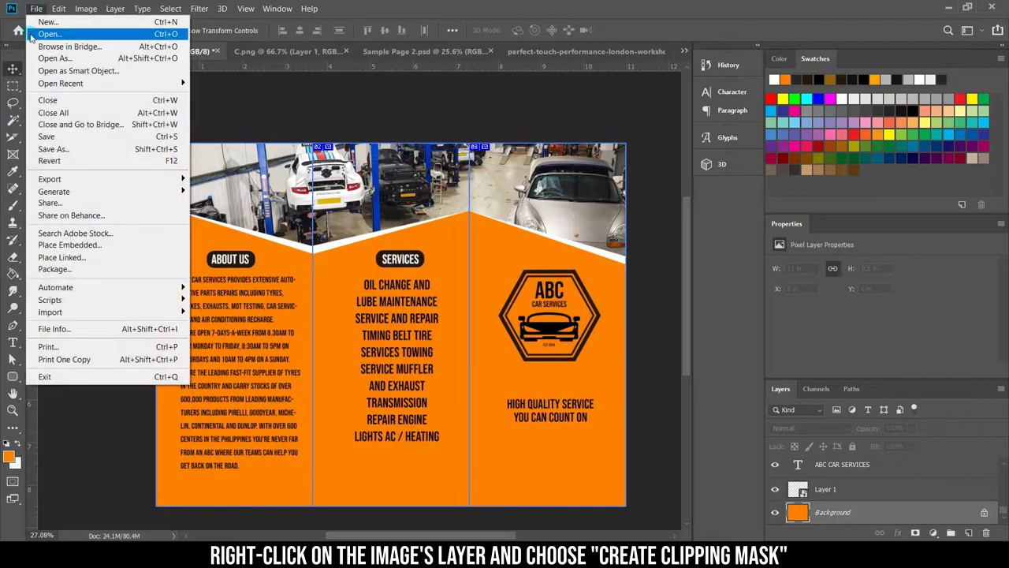
pyautogui.click(40, 32)
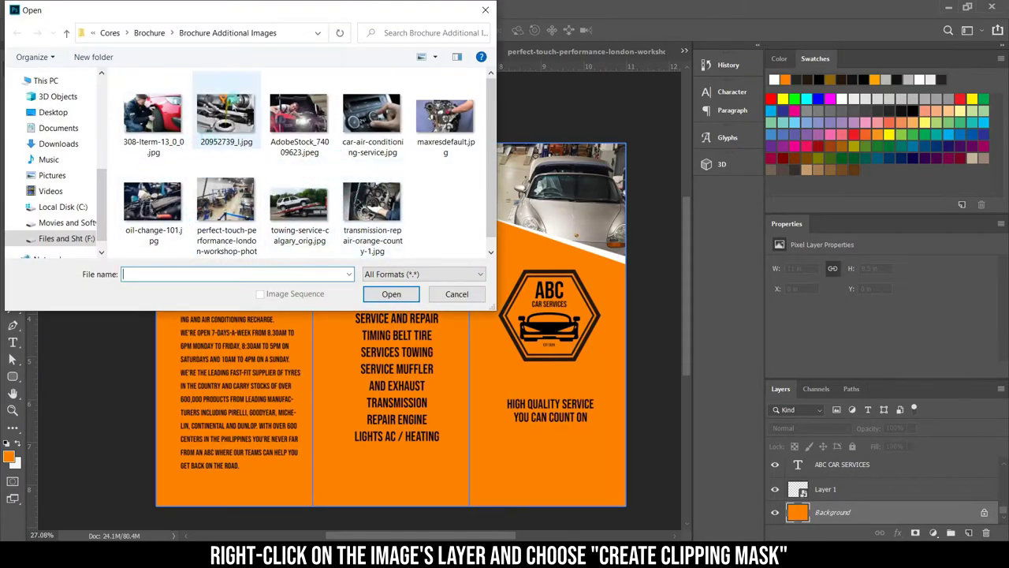
pyautogui.click(149, 32)
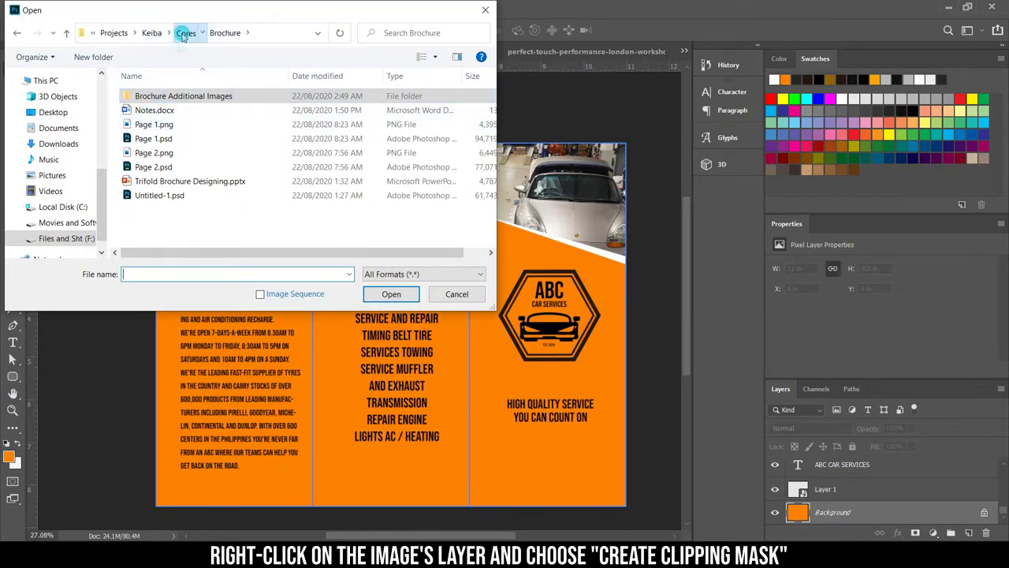
pyautogui.click(185, 33)
pyautogui.doubleClick(169, 167)
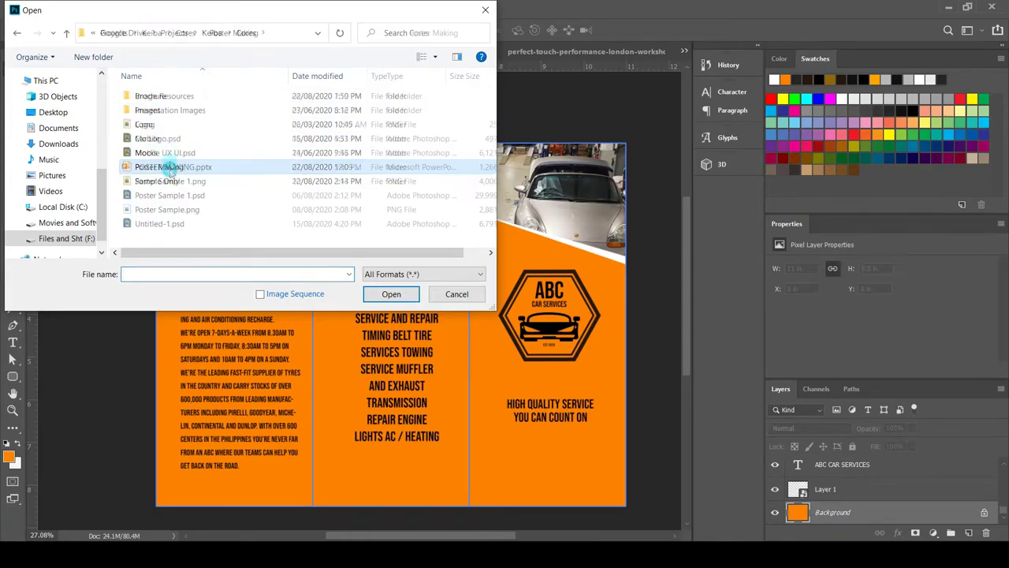
pyautogui.doubleClick(183, 96)
pyautogui.scroll(-2, 442, 180)
pyautogui.click(376, 122)
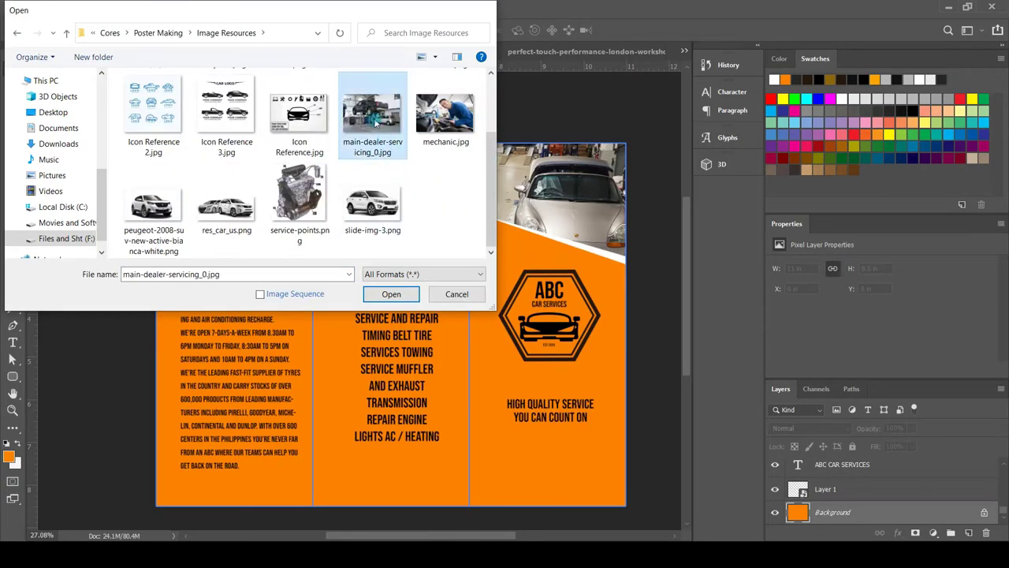
pyautogui.doubleClick(376, 122)
# Enlarge the garage photo over the brochure and blend it with Soft Light at 40%
pyautogui.moveTo(358, 378)
pyautogui.mouseDown()
pyautogui.moveTo(611, 295)
pyautogui.moveTo(612, 254)
pyautogui.mouseUp()
pyautogui.press('Return')
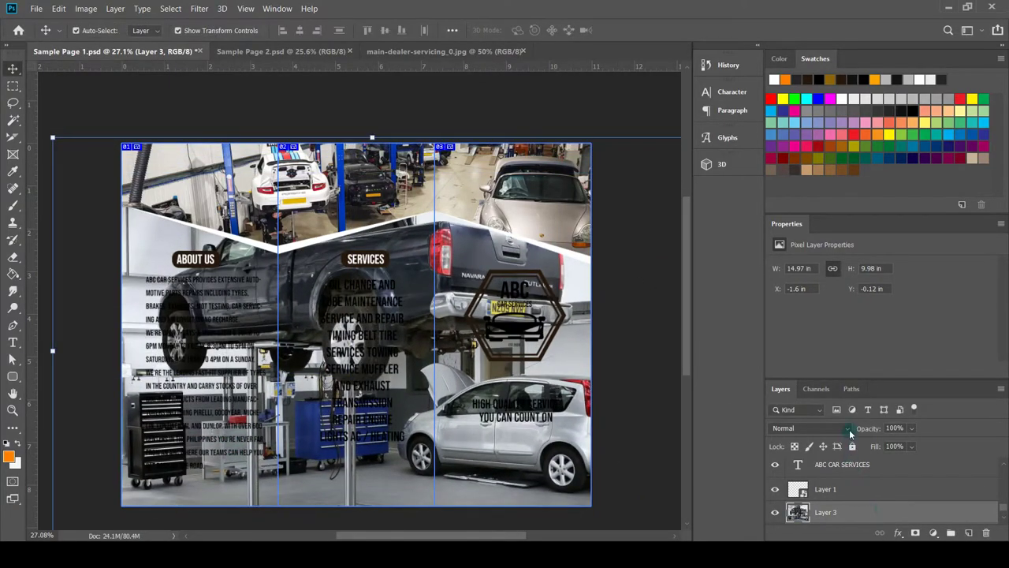
pyautogui.click(848, 428)
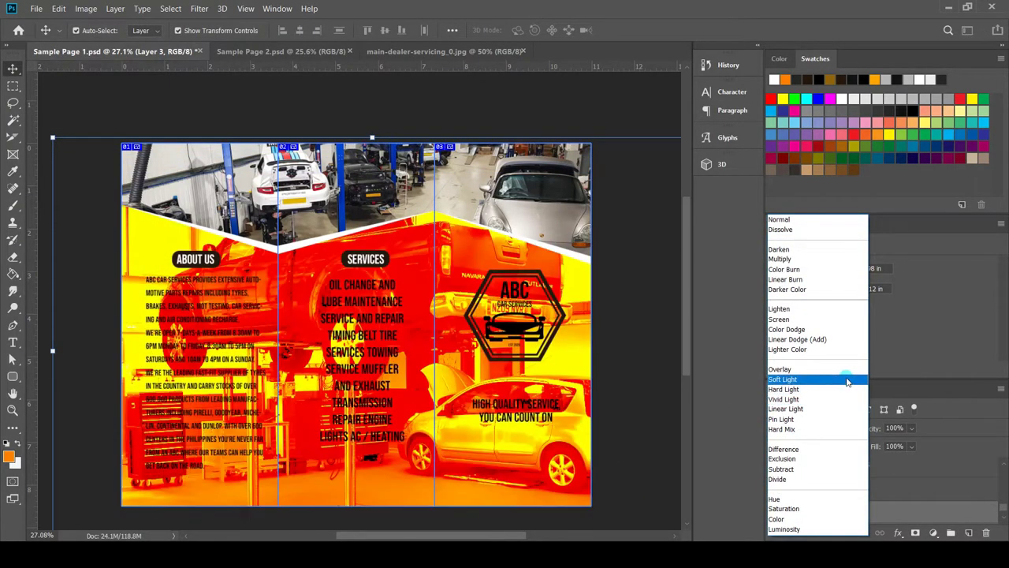
pyautogui.click(852, 380)
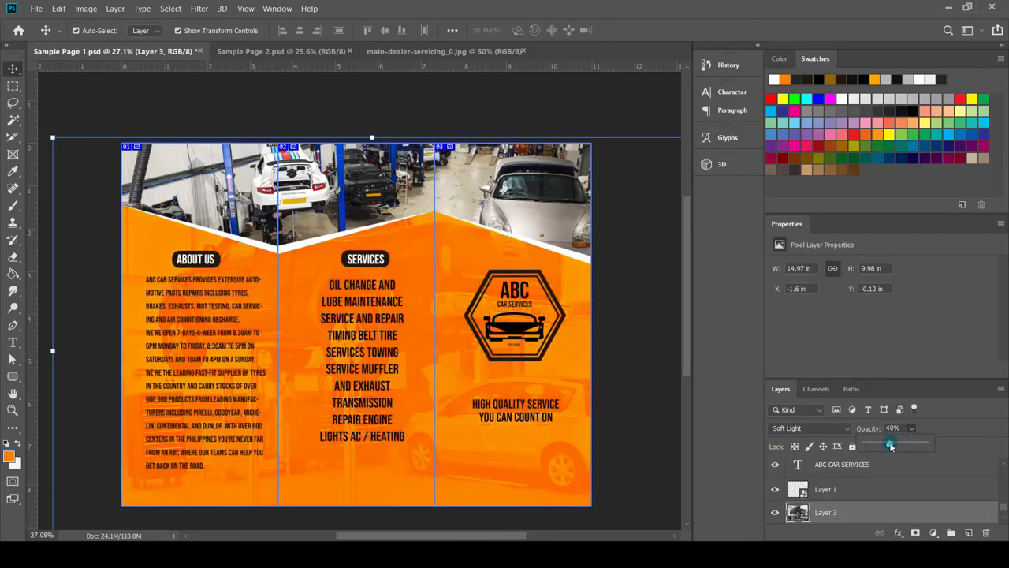
pyautogui.click(642, 260)
# Open res_car_us.png and place the two cars at the brochure's bottom left
pyautogui.click(36, 8)
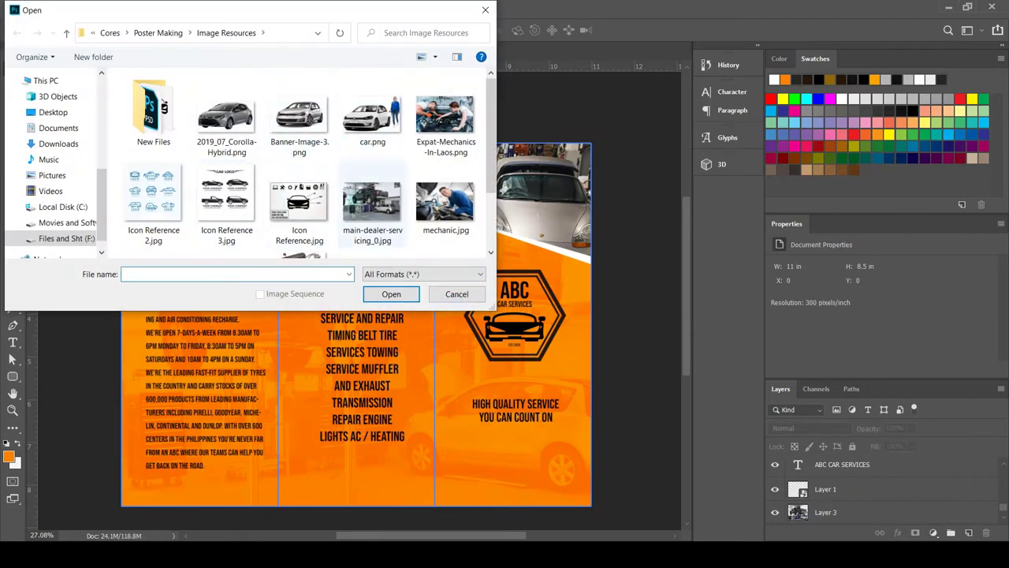
pyautogui.doubleClick(443, 211)
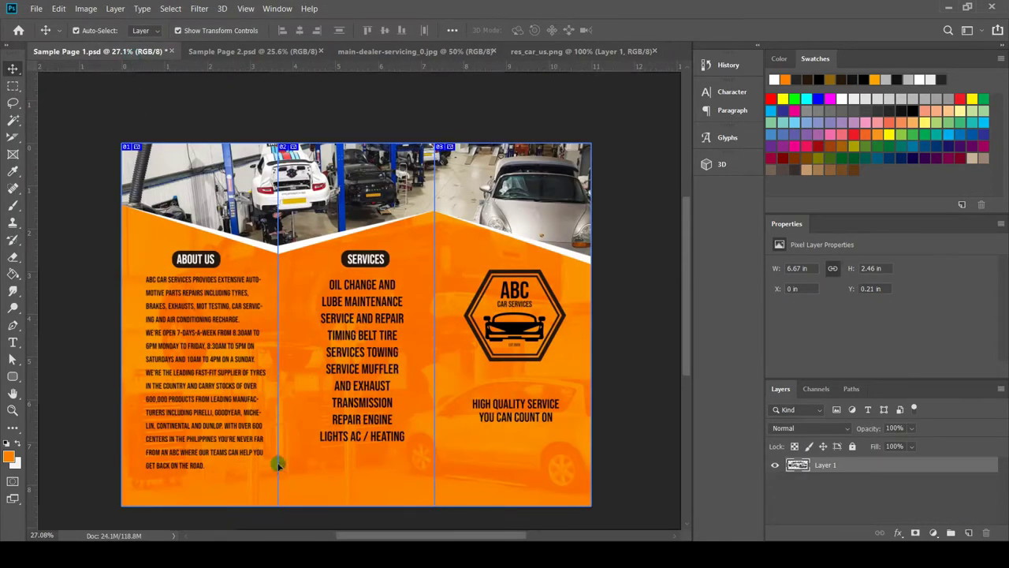
pyautogui.moveTo(132, 62); pyautogui.dragTo(329, 487)
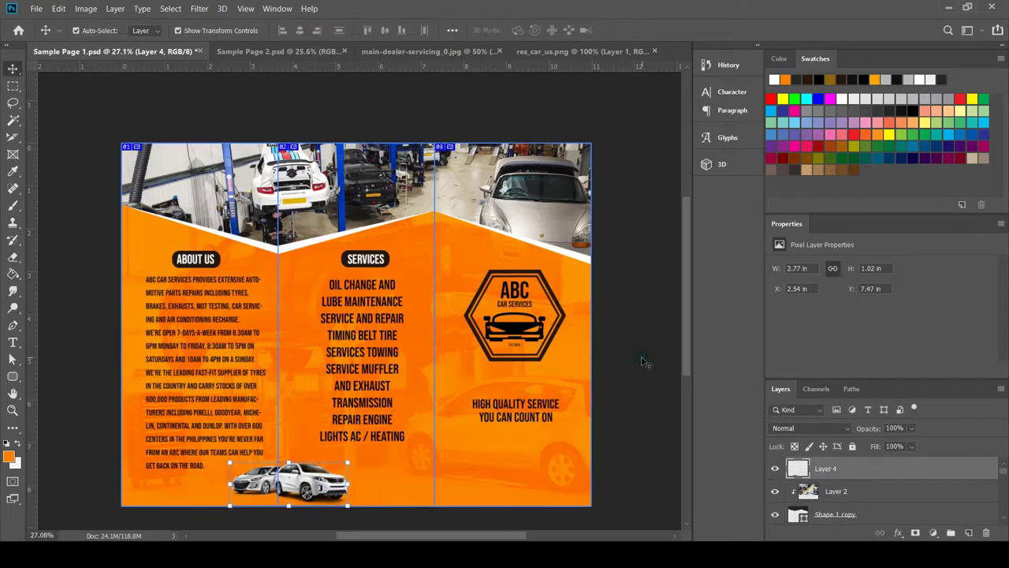
pyautogui.press('Return')
pyautogui.scroll(-1, 591, 491)
# Switch over to the Sample Page 2 document
pyautogui.press('z')
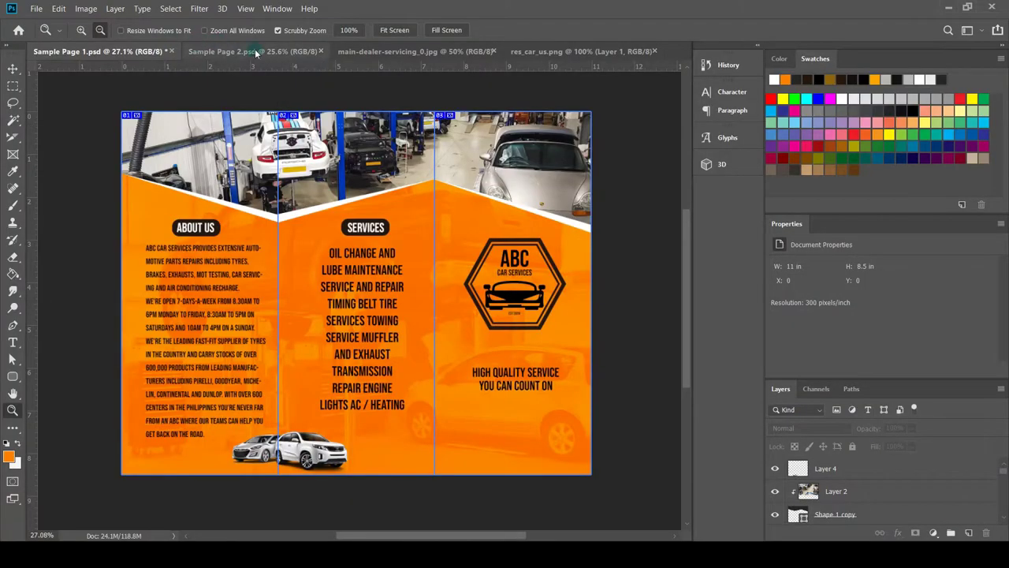
pyautogui.click(256, 52)
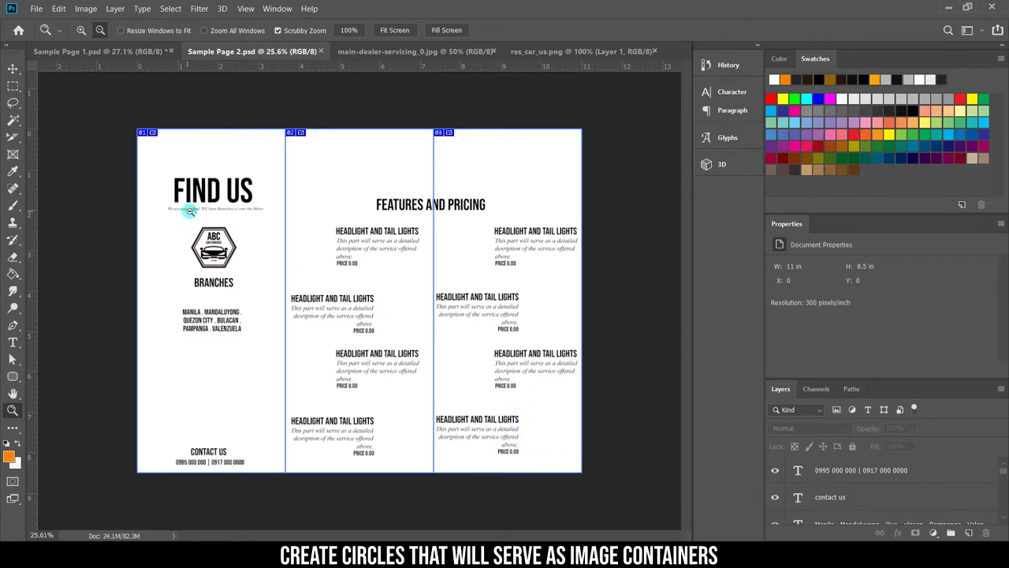
pyautogui.click(14, 376)
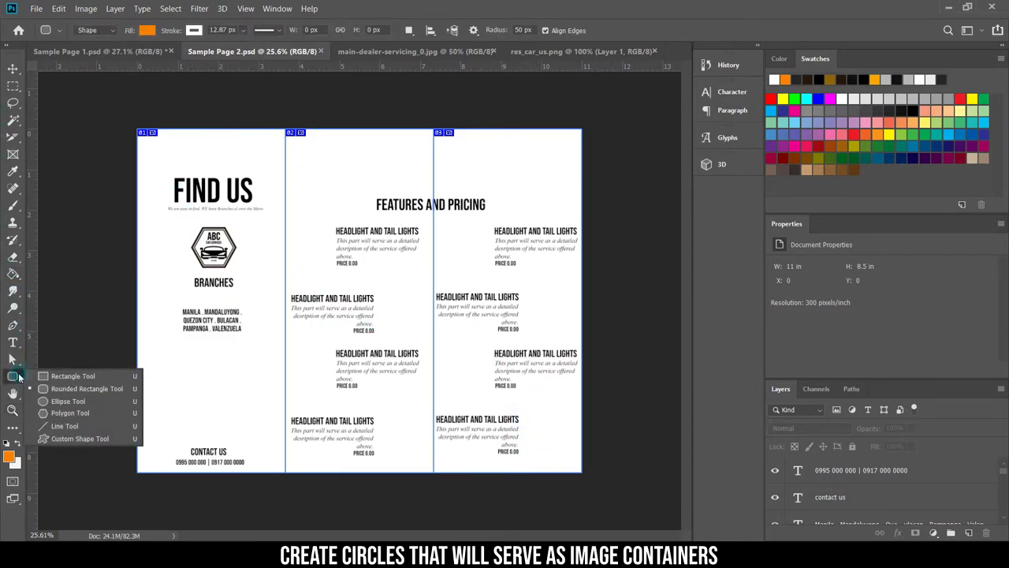
# Draw an orange circle with the Ellipse Tool beside the first pricing entry
pyautogui.click(57, 402)
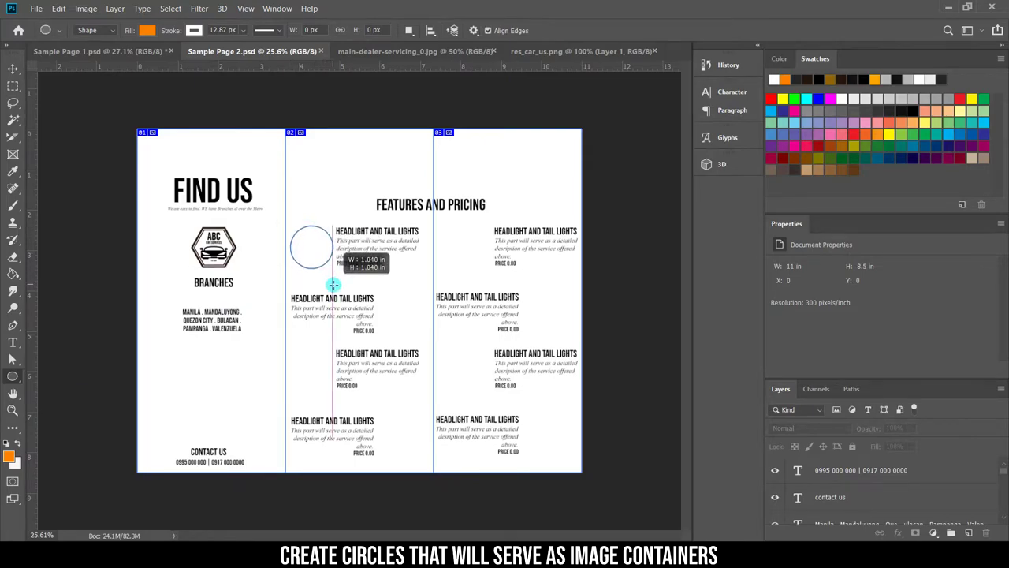
pyautogui.moveTo(309, 250); pyautogui.dragTo(325, 284)
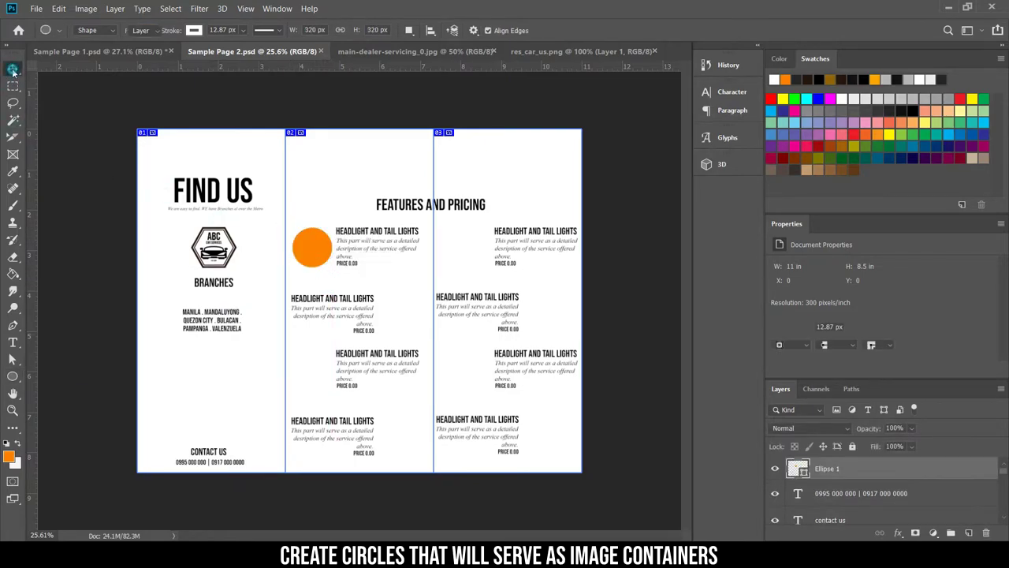
pyautogui.press('v')
pyautogui.click(12, 377)
pyautogui.click(130, 30)
pyautogui.press('Escape')
pyautogui.press('v')
pyautogui.moveTo(322, 243); pyautogui.dragTo(462, 233)
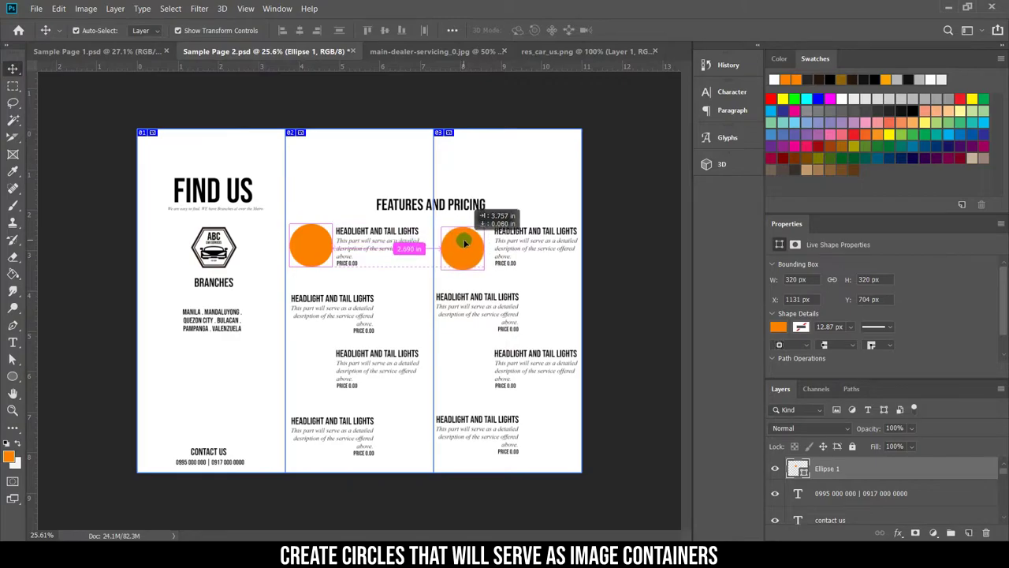
# Duplicate the top circles into the second, third and bottom rows to make eight circles
pyautogui.keyDown('shift'); pyautogui.click(311, 245); pyautogui.keyUp('shift')
pyautogui.moveTo(471, 249)
pyautogui.mouseDown()
pyautogui.moveTo(534, 312)
pyautogui.moveTo(556, 306)
pyautogui.mouseUp()
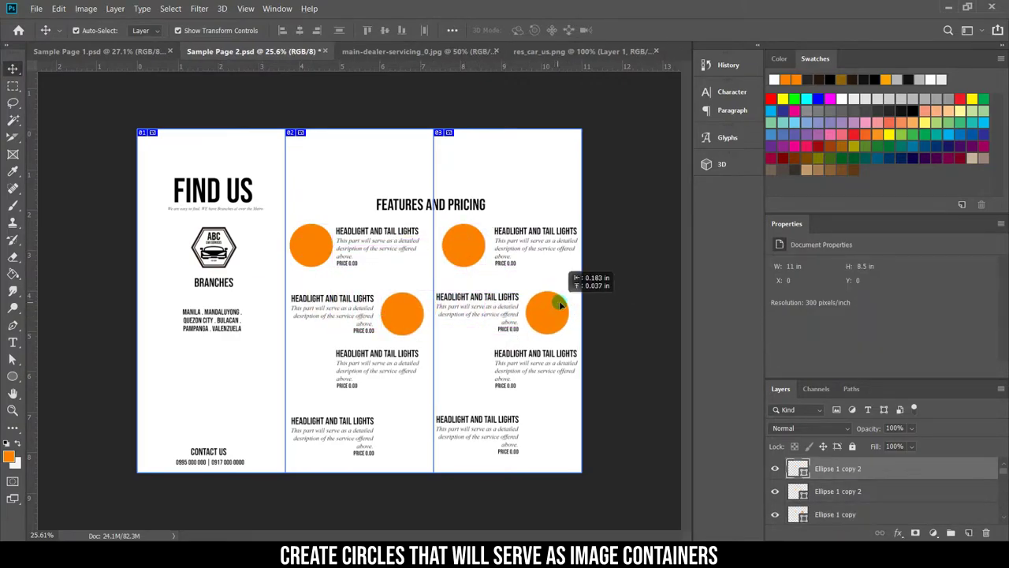
pyautogui.click(457, 251)
pyautogui.keyDown('shift'); pyautogui.click(310, 244); pyautogui.keyUp('shift')
pyautogui.moveTo(457, 251); pyautogui.dragTo(457, 377)
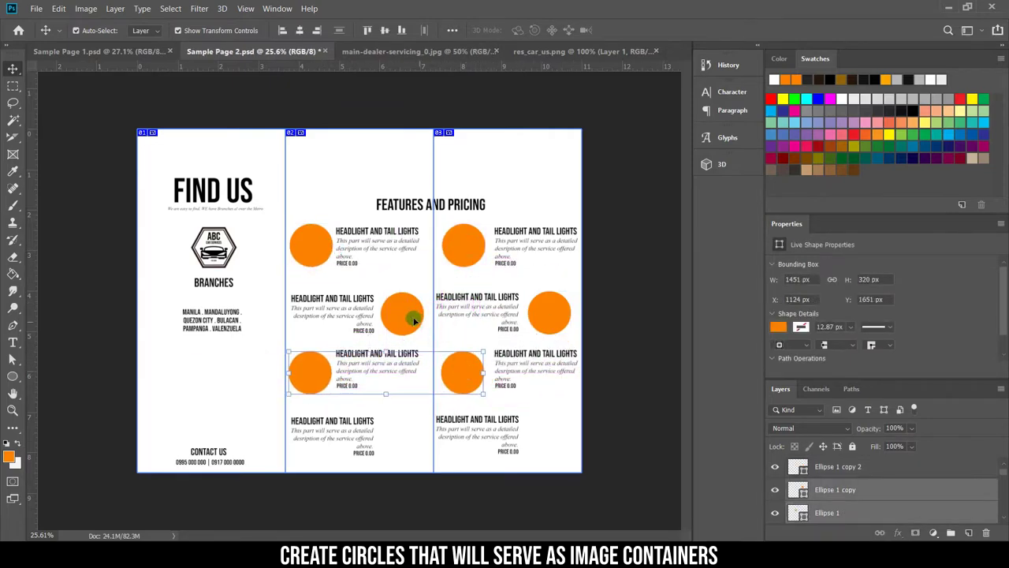
pyautogui.moveTo(557, 382); pyautogui.dragTo(553, 423)
pyautogui.click(611, 353)
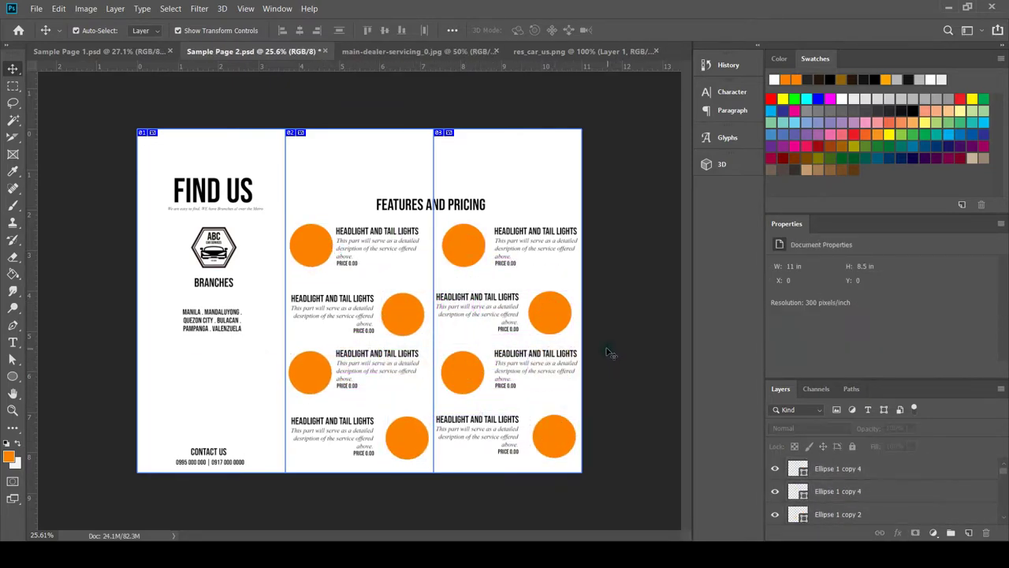
pyautogui.click(311, 245)
pyautogui.click(37, 9)
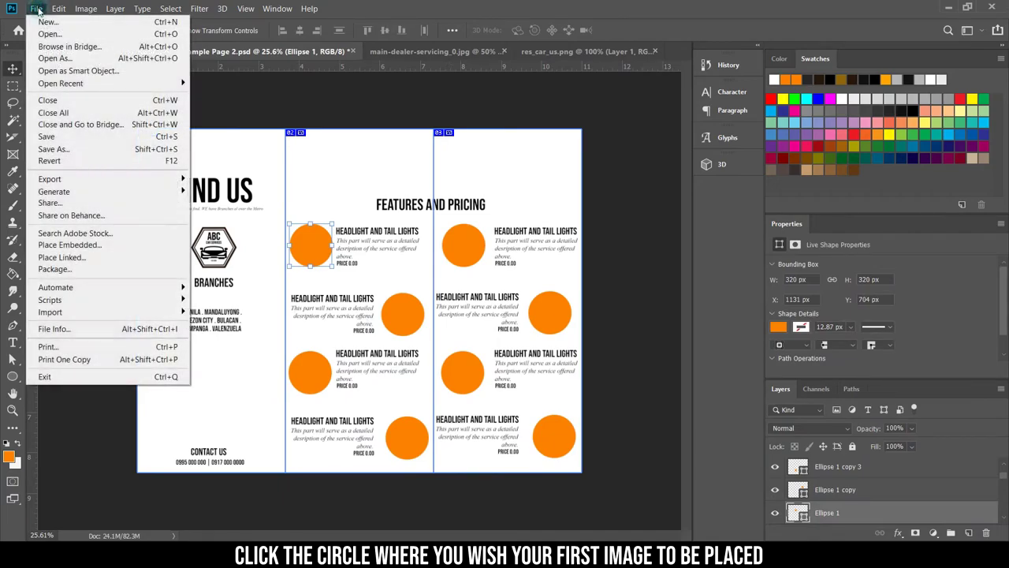
# Open AdobeStock_74009623.jpeg, the mechanic headlight photo, from the Brochure Additional Images folder
pyautogui.click(51, 34)
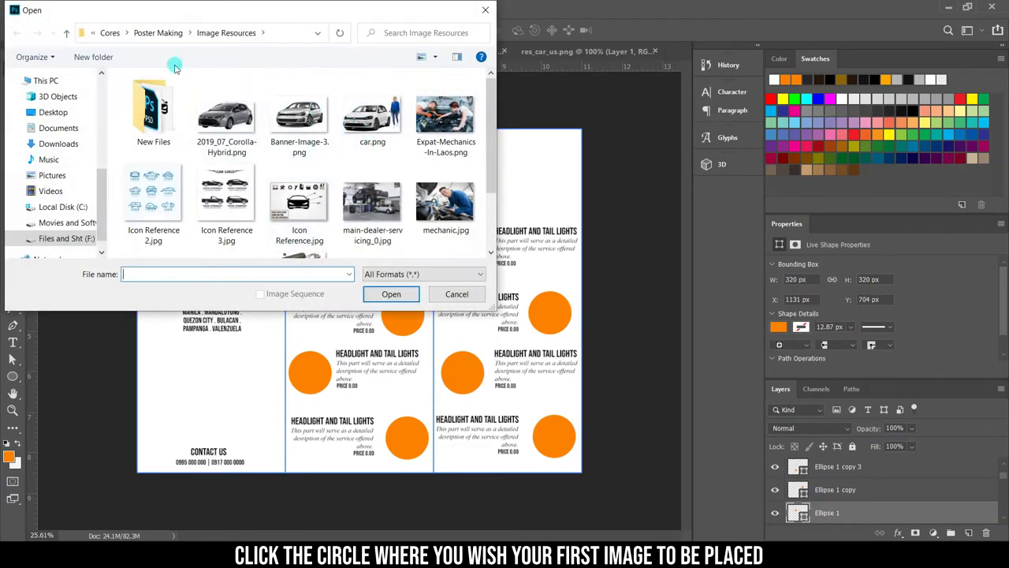
pyautogui.click(111, 32)
pyautogui.doubleClick(158, 96)
pyautogui.doubleClick(157, 96)
pyautogui.click(300, 120)
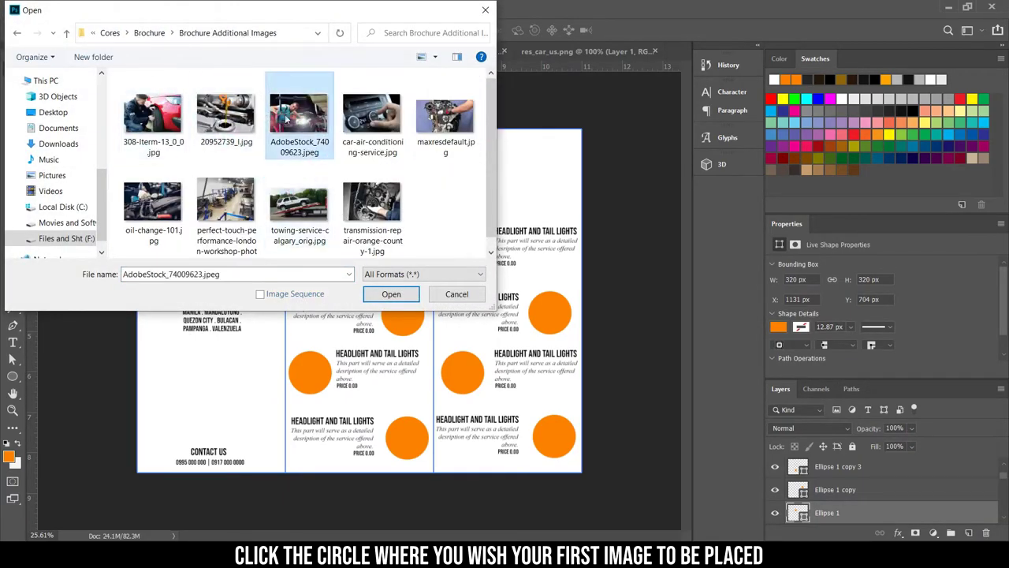
pyautogui.click(389, 293)
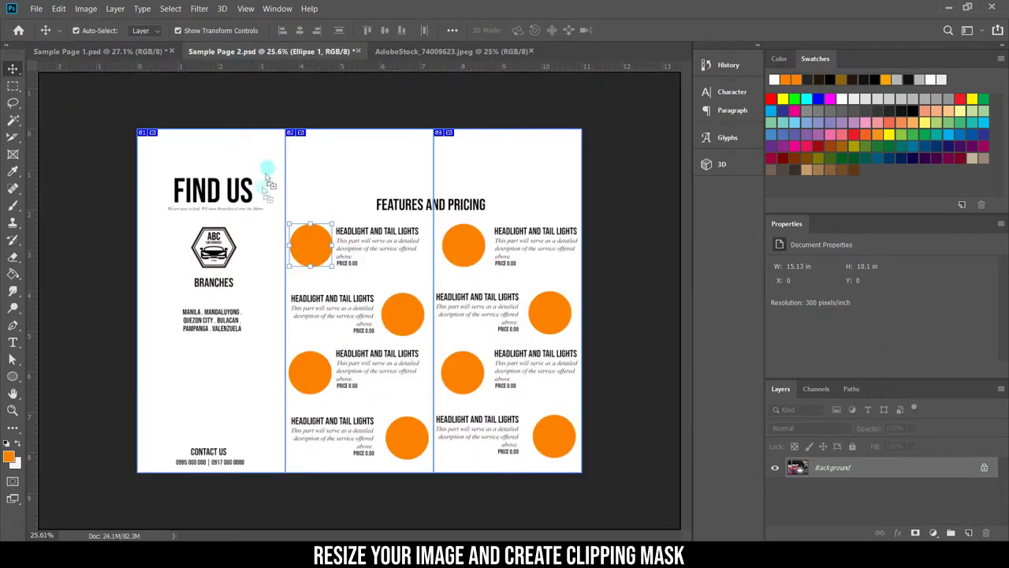
# Bring the headlight photo into Sample Page 2, shrink it over the top-left circle, and clip it inside
pyautogui.moveTo(81, 48); pyautogui.dragTo(266, 181)
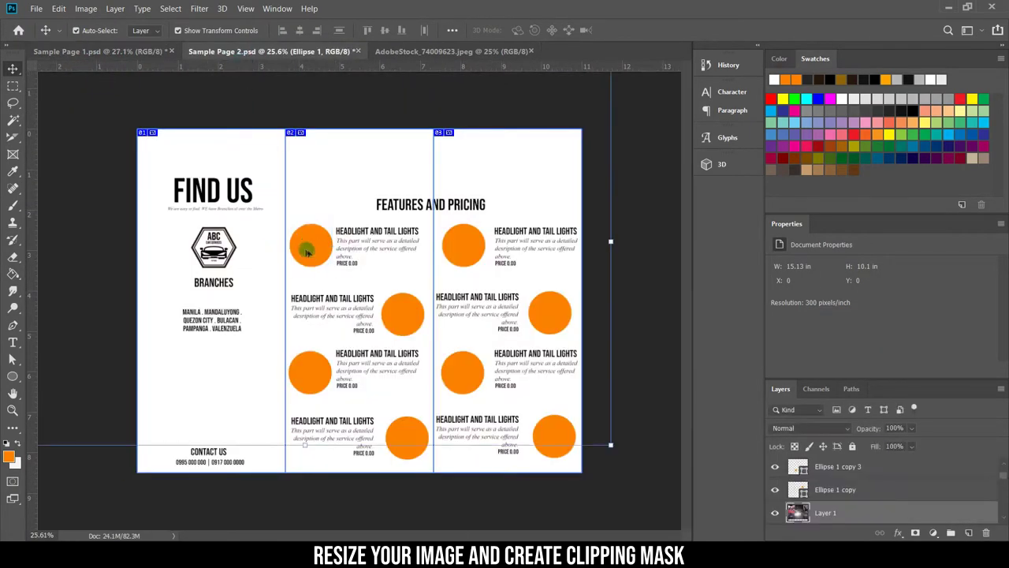
pyautogui.moveTo(608, 447); pyautogui.dragTo(318, 311)
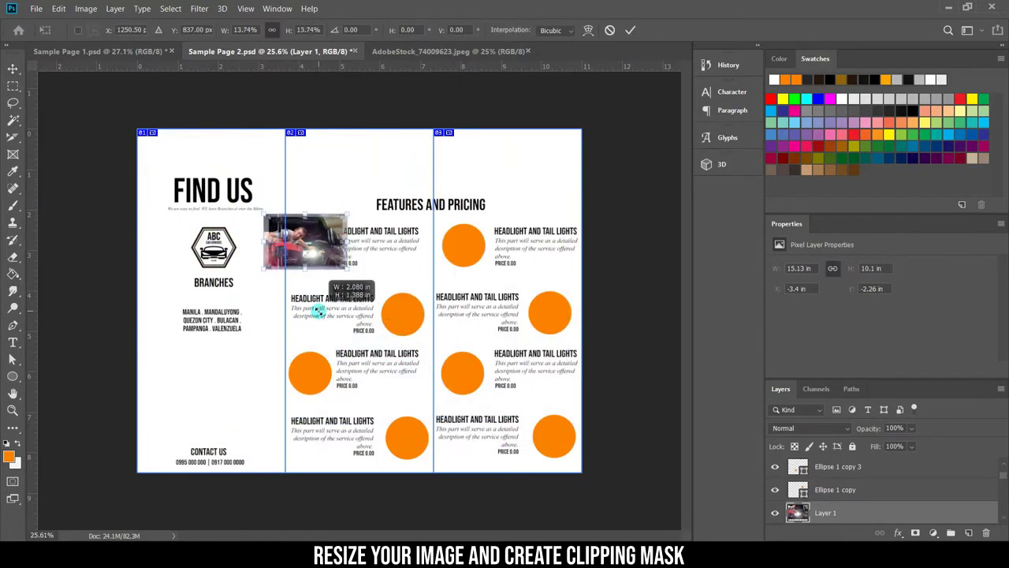
pyautogui.moveTo(264, 213); pyautogui.dragTo(274, 218)
pyautogui.moveTo(335, 256); pyautogui.dragTo(335, 258)
pyautogui.press('Return')
pyautogui.rightClick(826, 513)
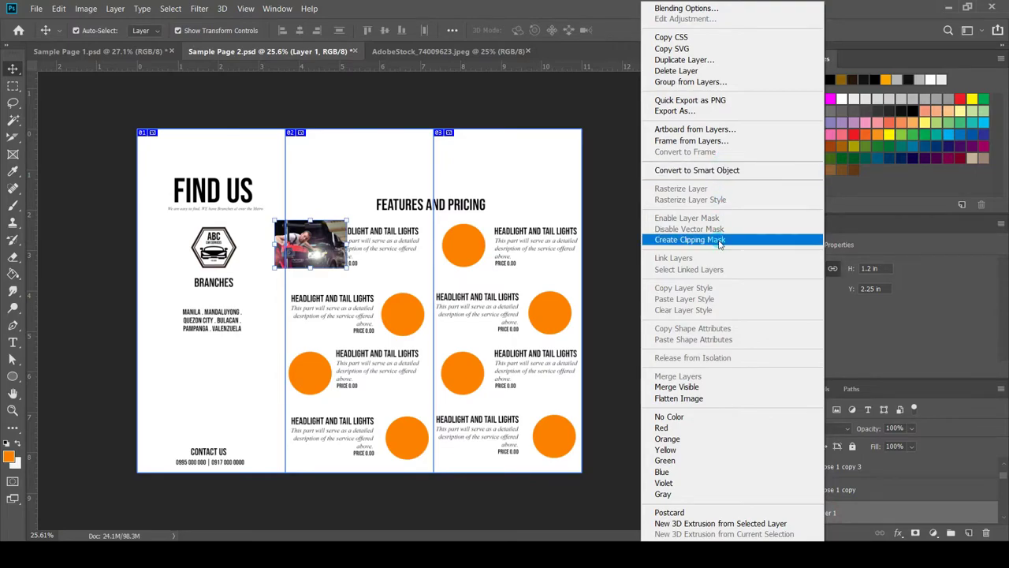
pyautogui.click(713, 239)
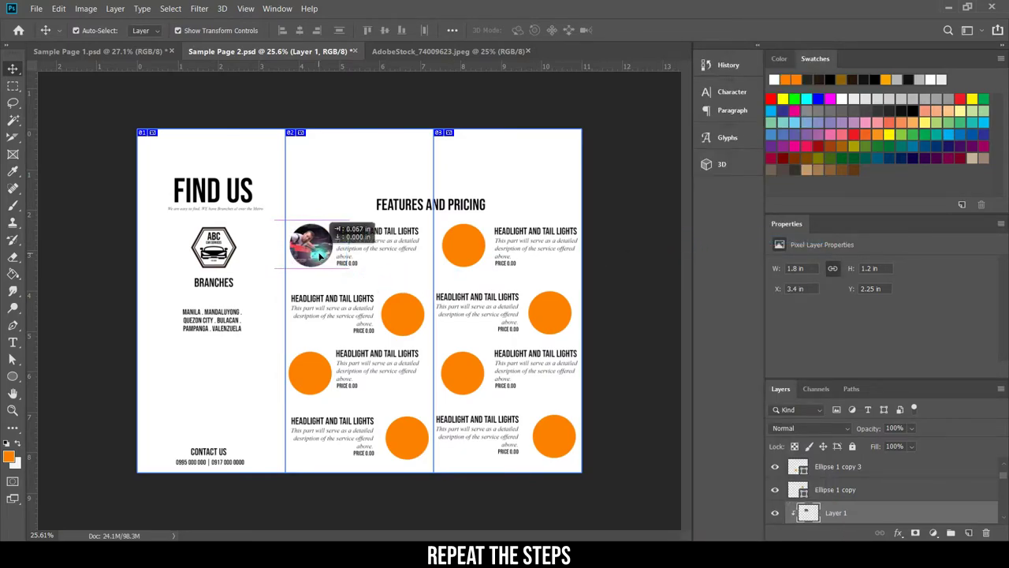
pyautogui.click(549, 307)
# Scale the oil photo over the top-right circle and clip it inside
pyautogui.click(37, 8)
pyautogui.click(55, 38)
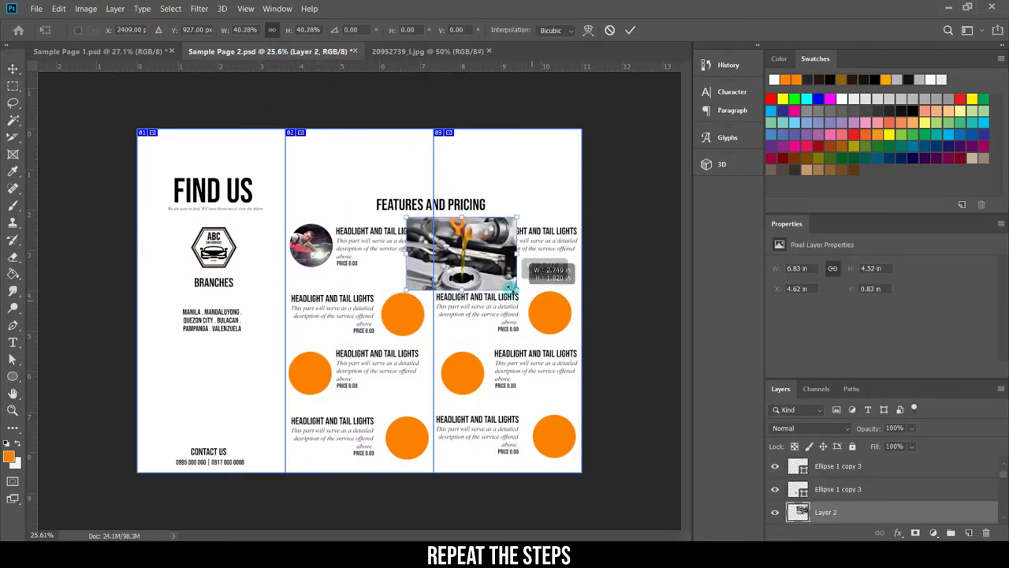
pyautogui.hotkey('ctrl', 'v')
pyautogui.moveTo(583, 345); pyautogui.dragTo(494, 269)
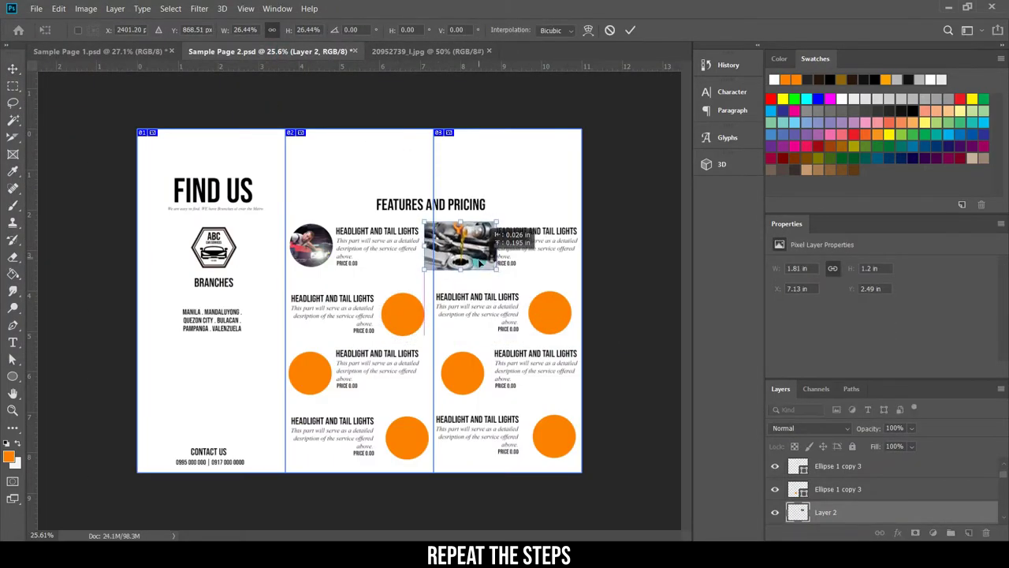
pyautogui.press('Return')
pyautogui.rightClick(867, 512)
pyautogui.click(741, 265)
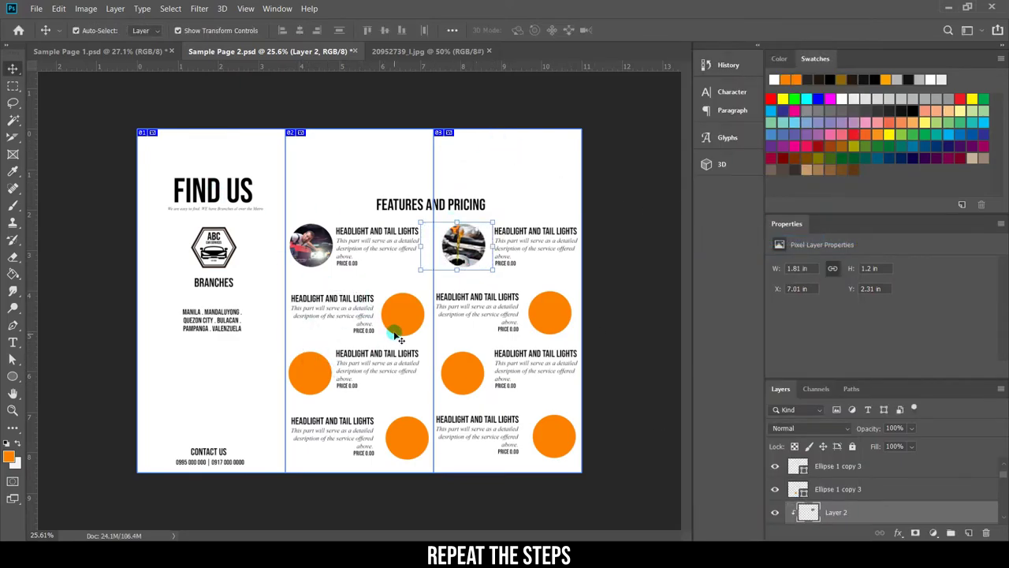
# Bring the car air-conditioning photo in and scale it over the middle-panel circle
pyautogui.click(37, 8)
pyautogui.click(45, 31)
pyautogui.doubleClick(383, 153)
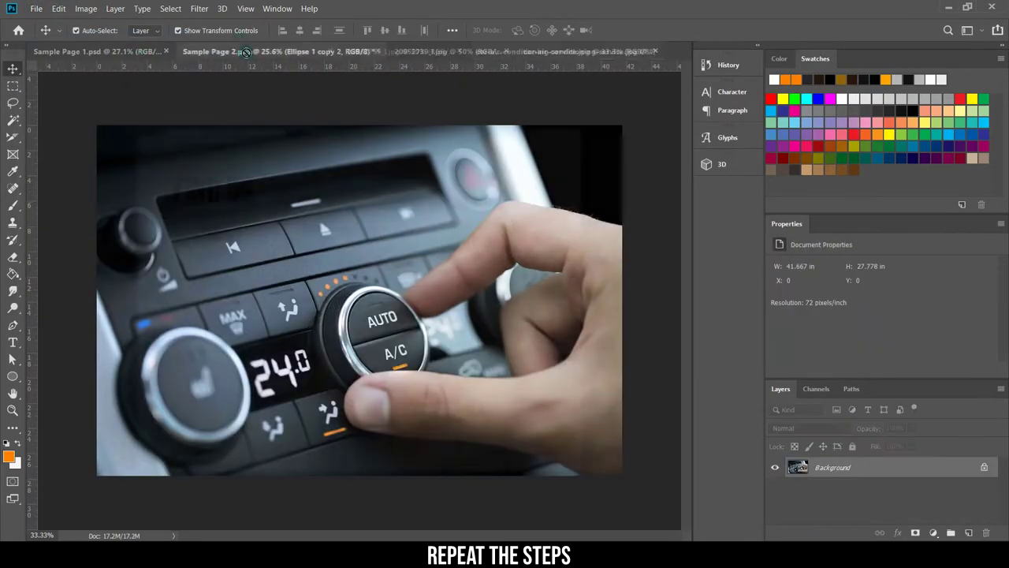
pyautogui.moveTo(246, 52); pyautogui.dragTo(362, 300)
pyautogui.hotkey('ctrl', 't')
pyautogui.moveTo(590, 473)
pyautogui.mouseDown()
pyautogui.moveTo(430, 339)
pyautogui.moveTo(424, 316)
pyautogui.mouseUp()
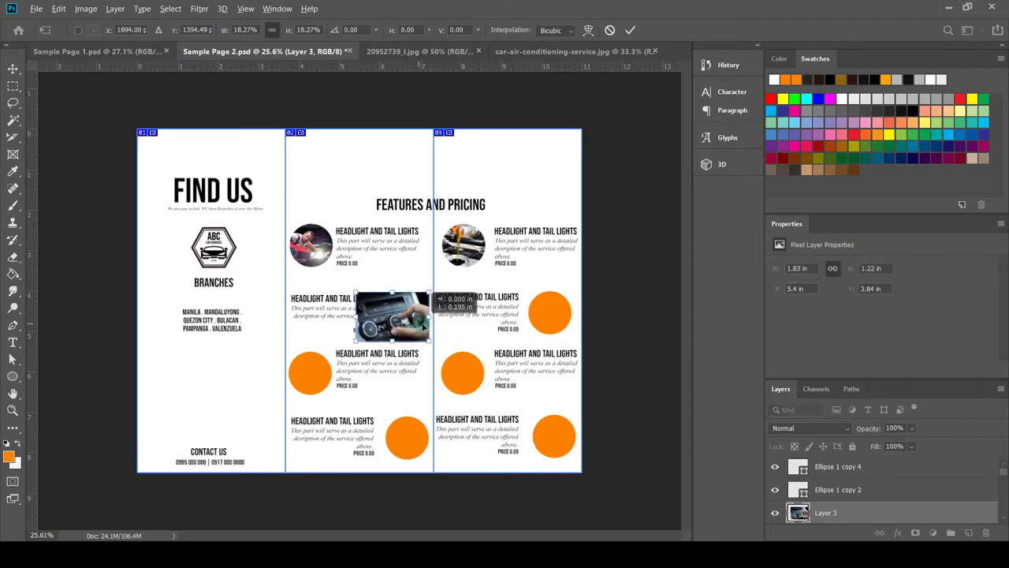
pyautogui.press('Return')
pyautogui.rightClick(835, 513)
pyautogui.click(766, 247)
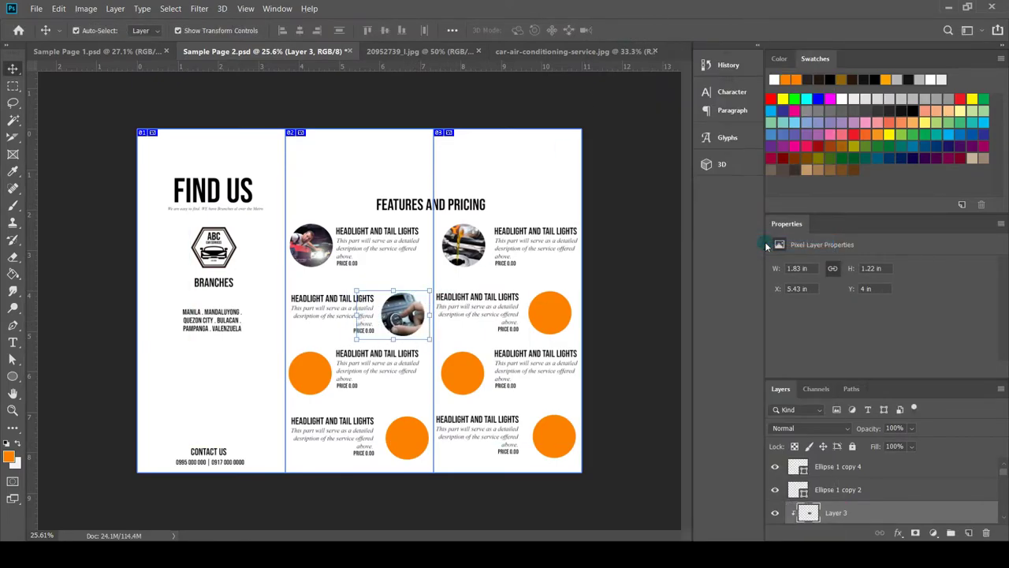
# Shrink the transmission photo over the right-column circle and clip it in
pyautogui.click(550, 312)
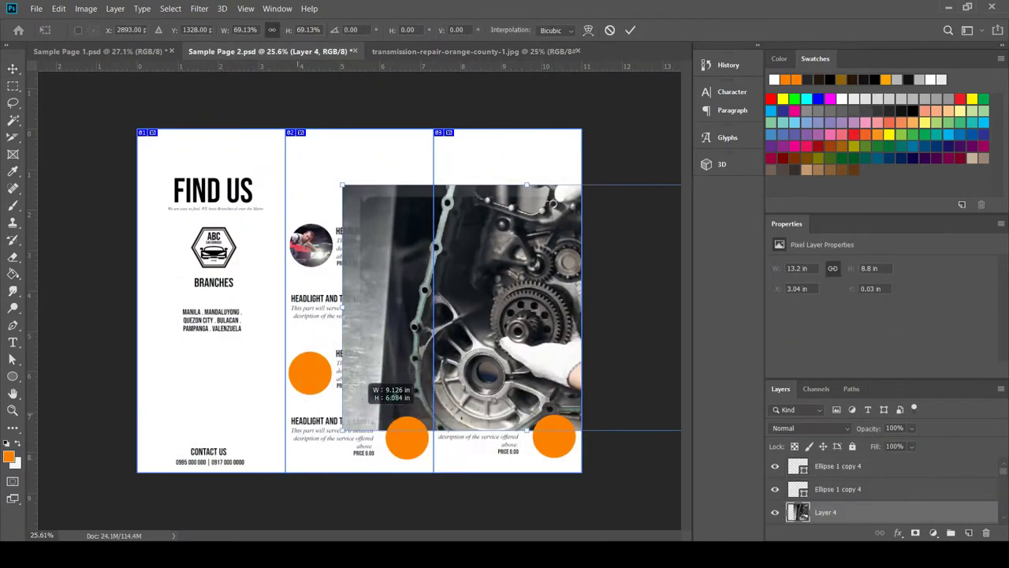
pyautogui.moveTo(359, 410); pyautogui.dragTo(491, 329)
pyautogui.press('Return')
pyautogui.rightClick(836, 512)
pyautogui.click(789, 247)
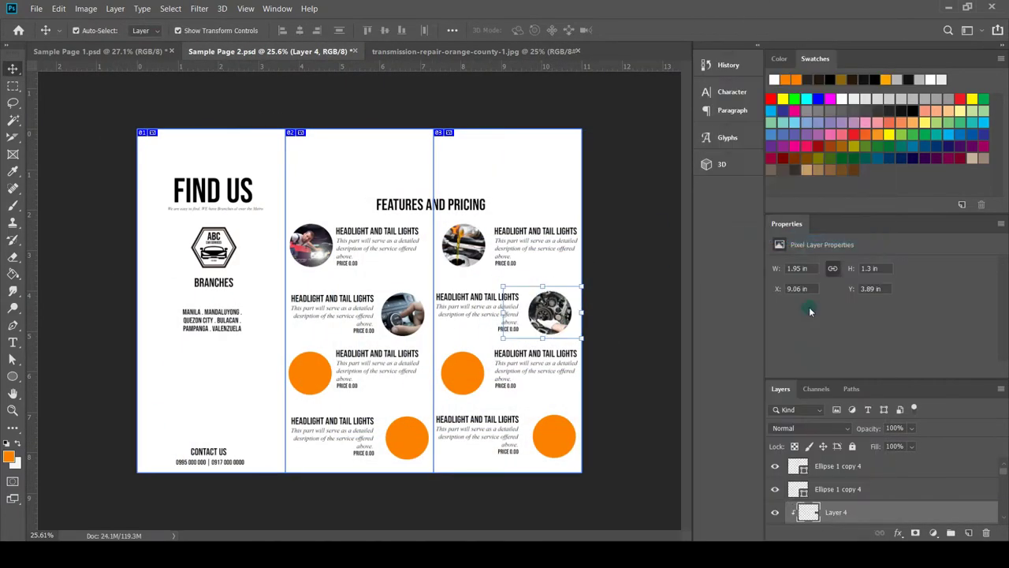
pyautogui.click(324, 377)
# Open the towing service photo and clip it into the left circle
pyautogui.hotkey('ctrl', 'o')
pyautogui.press('Return')
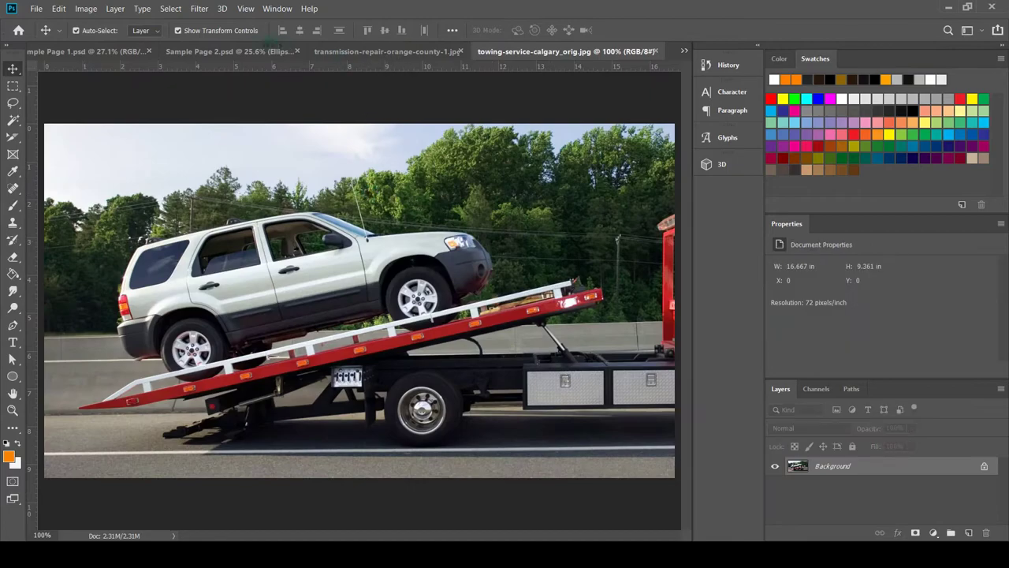
pyautogui.rightClick(826, 512)
pyautogui.click(881, 241)
# Place oil-change-101.jpg, scale it over the next circle, and clip it inside
pyautogui.click(462, 371)
pyautogui.hotkey('ctrl', 'o')
pyautogui.doubleClick(164, 248)
pyautogui.moveTo(355, 300); pyautogui.dragTo(410, 328)
pyautogui.hotkey('ctrl', 't')
pyautogui.moveTo(199, 473)
pyautogui.mouseDown()
pyautogui.moveTo(426, 397)
pyautogui.moveTo(442, 400)
pyautogui.mouseUp()
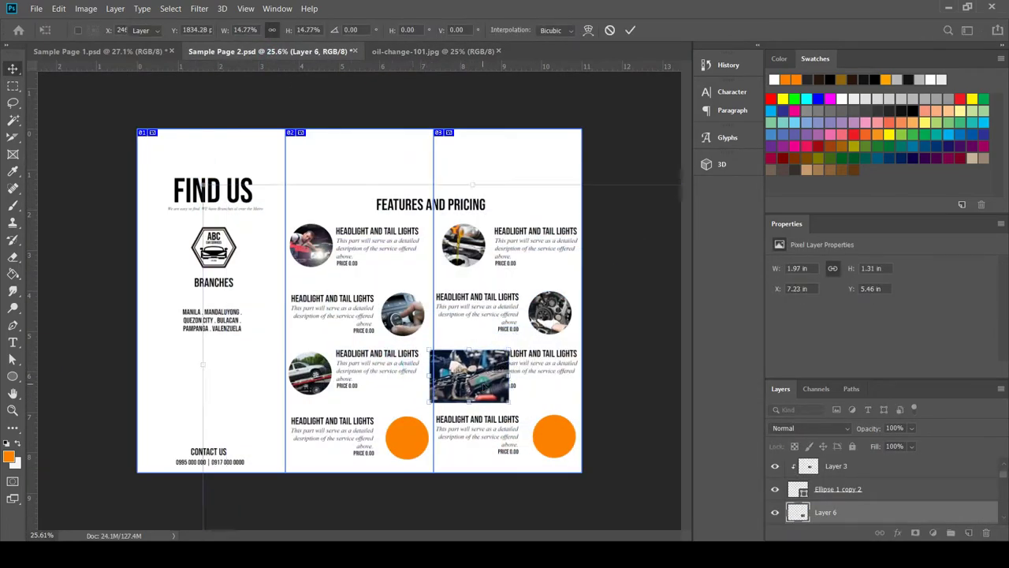
pyautogui.press('Return')
pyautogui.rightClick(826, 512)
pyautogui.click(737, 239)
# Place the tire-service photo in the lower middle panel and clip it into the bottom circle
pyautogui.click(407, 436)
pyautogui.click(36, 8)
pyautogui.click(45, 34)
pyautogui.press('Escape')
pyautogui.click(798, 492)
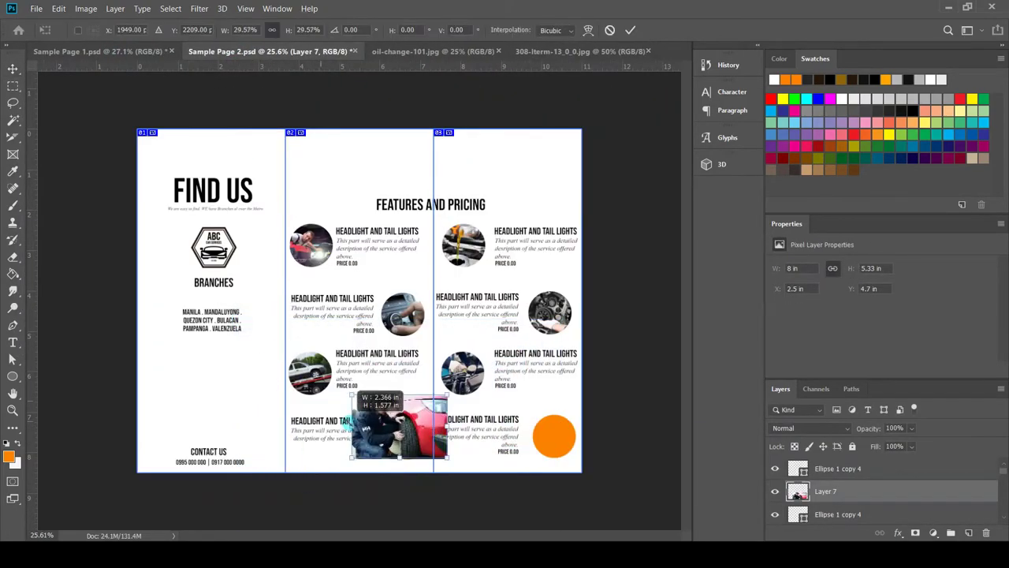
pyautogui.rightClick(820, 491)
pyautogui.click(865, 240)
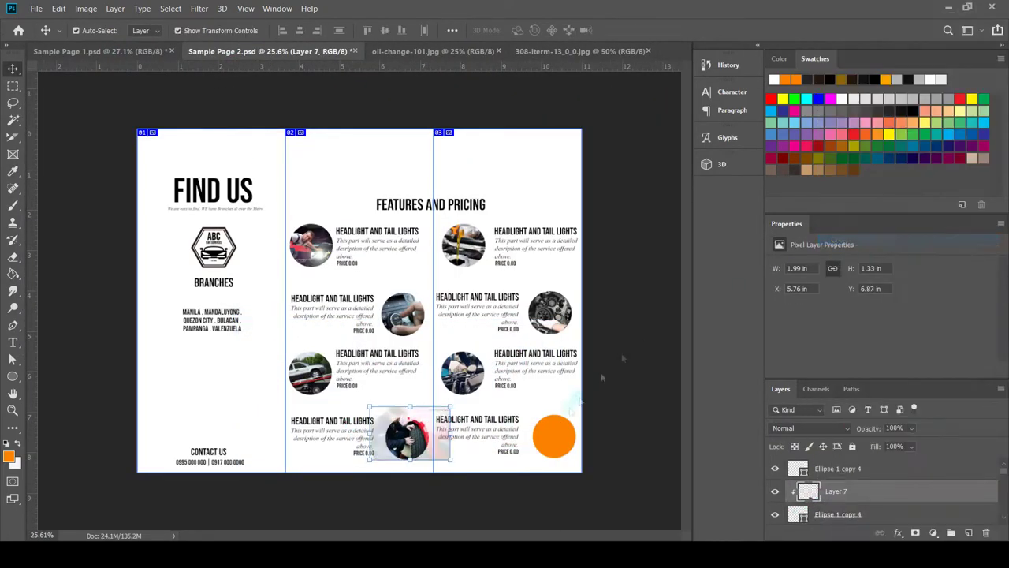
# Place the maxresdefault.jpg engine photo and clip it into the bottom-right circle
pyautogui.click(554, 436)
pyautogui.click(36, 8)
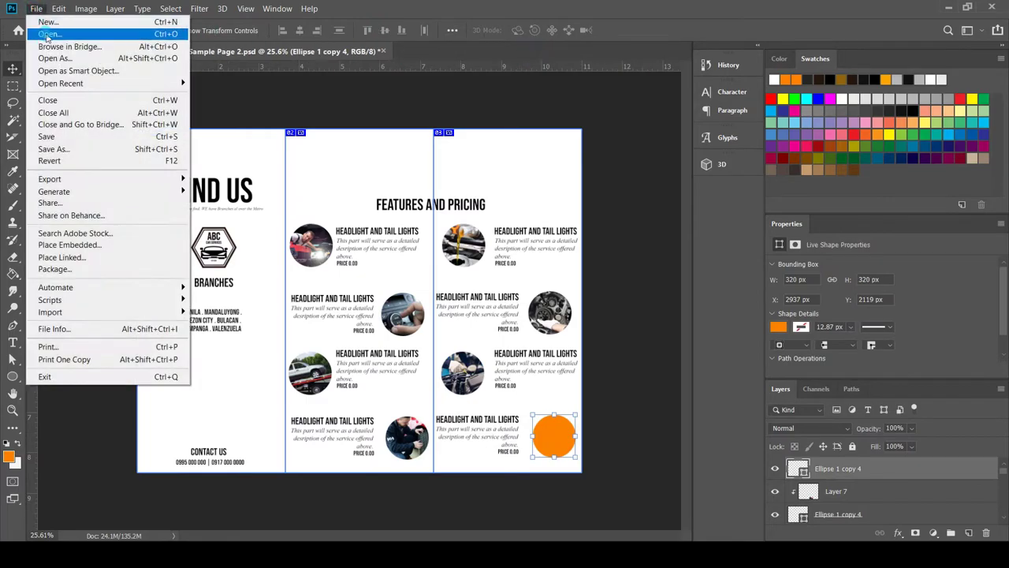
pyautogui.click(47, 32)
pyautogui.click(457, 165)
pyautogui.click(424, 340)
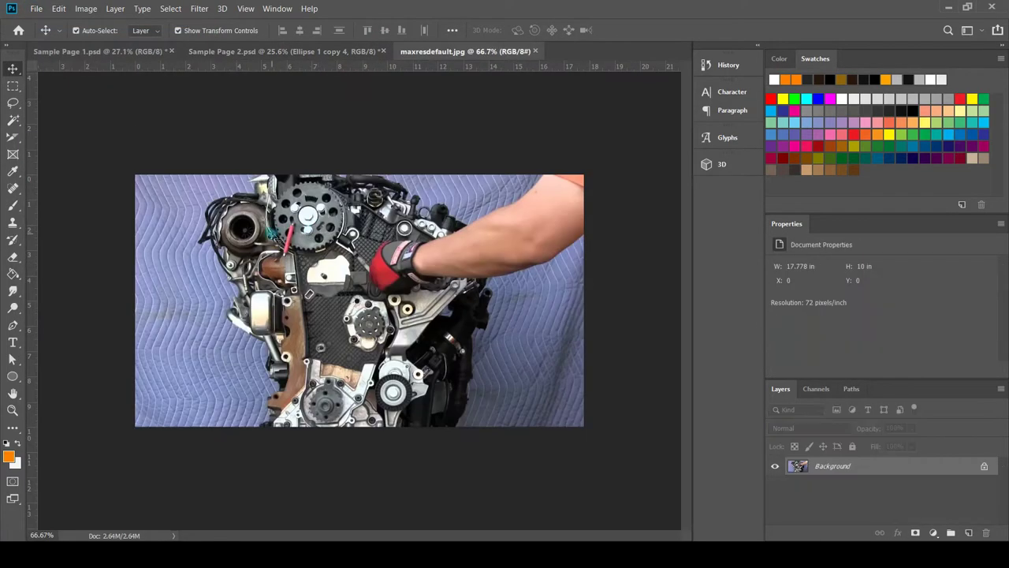
pyautogui.moveTo(361, 293); pyautogui.dragTo(541, 442)
pyautogui.hotkey('ctrl', 't')
pyautogui.press('Return')
pyautogui.rightClick(890, 469)
pyautogui.click(743, 239)
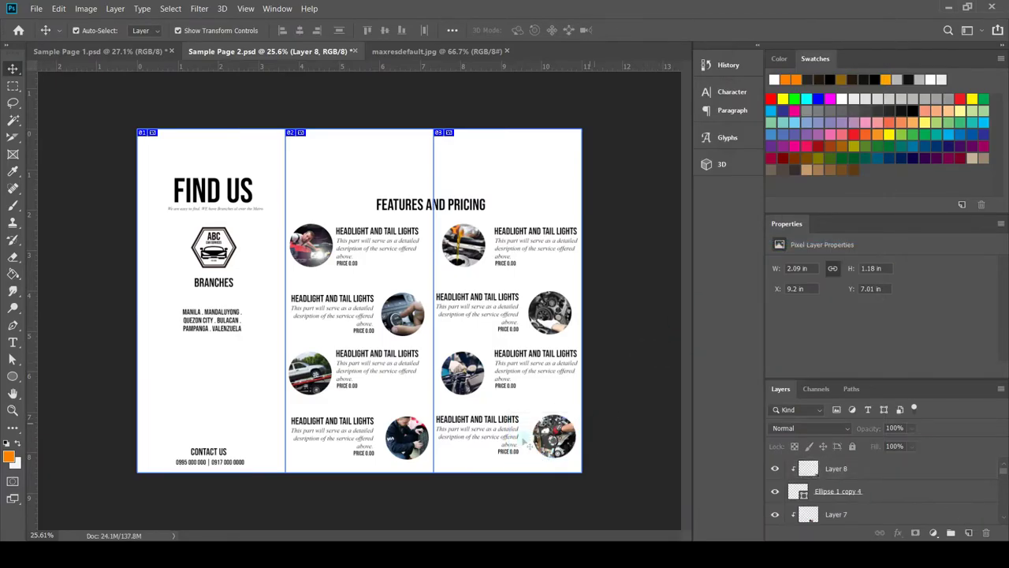
# Retype the upper headings in the middle and third panels, including TRANSMISSION CHECKING
pyautogui.press('t')
pyautogui.click(521, 231)
pyautogui.write('CHANGE OIL')
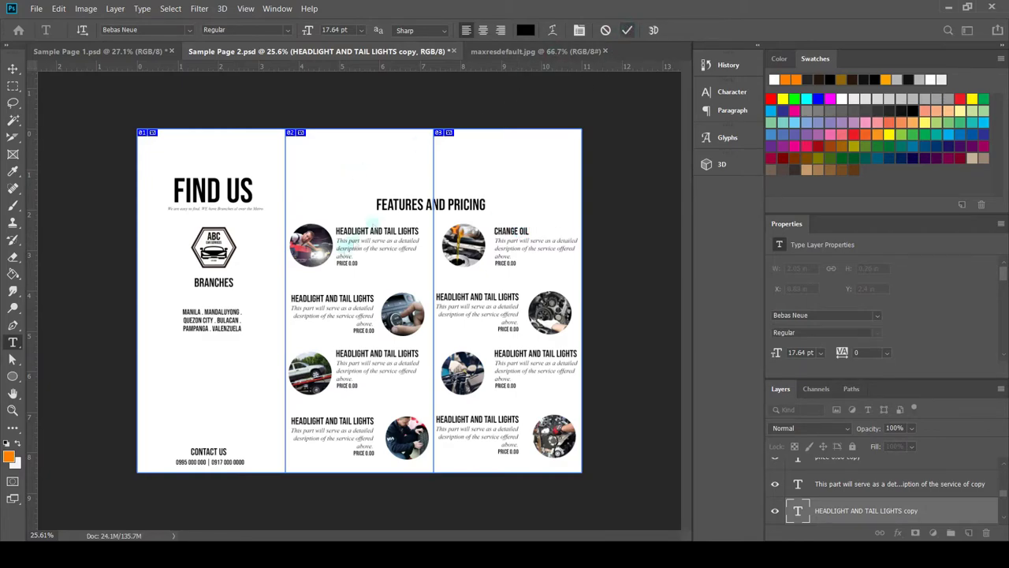
pyautogui.tripleClick(327, 298)
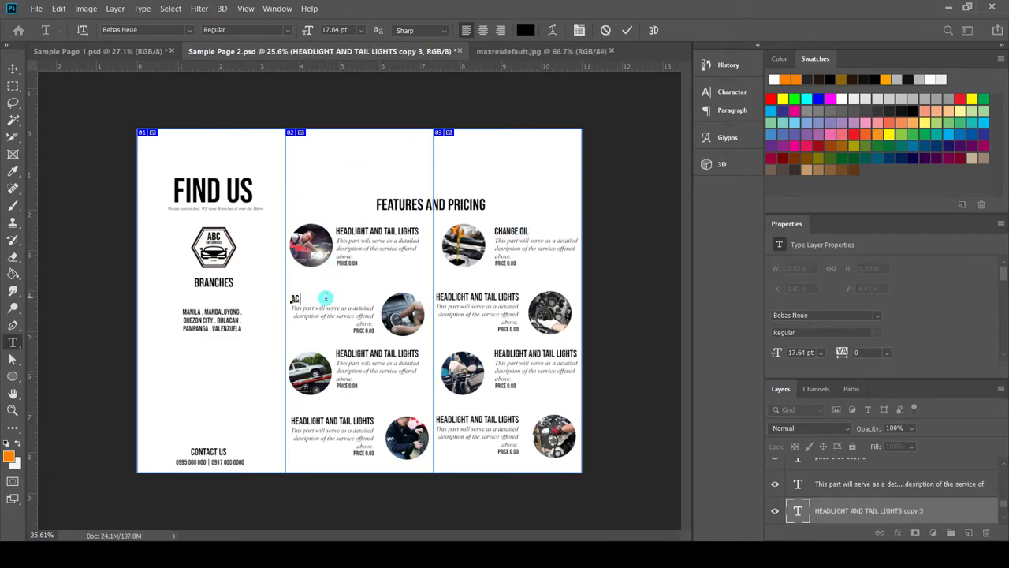
pyautogui.tripleClick(471, 297)
pyautogui.write('TRANSMISSION CHECKING')
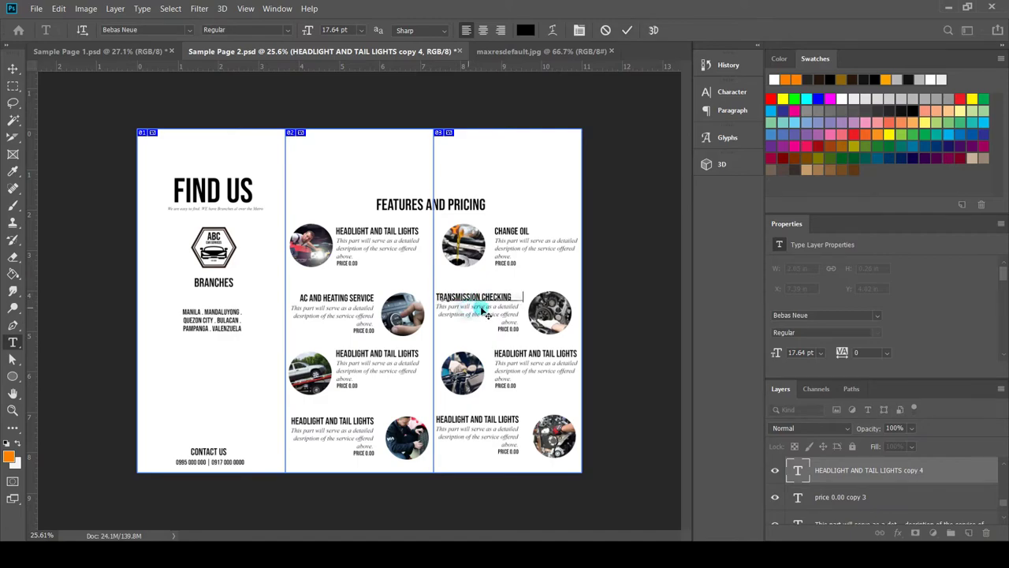
pyautogui.click(627, 29)
# Rename the lower headings to TOWING SERVICES and ENGINE MAINTENANCE
pyautogui.tripleClick(373, 352)
pyautogui.write('TWOING')
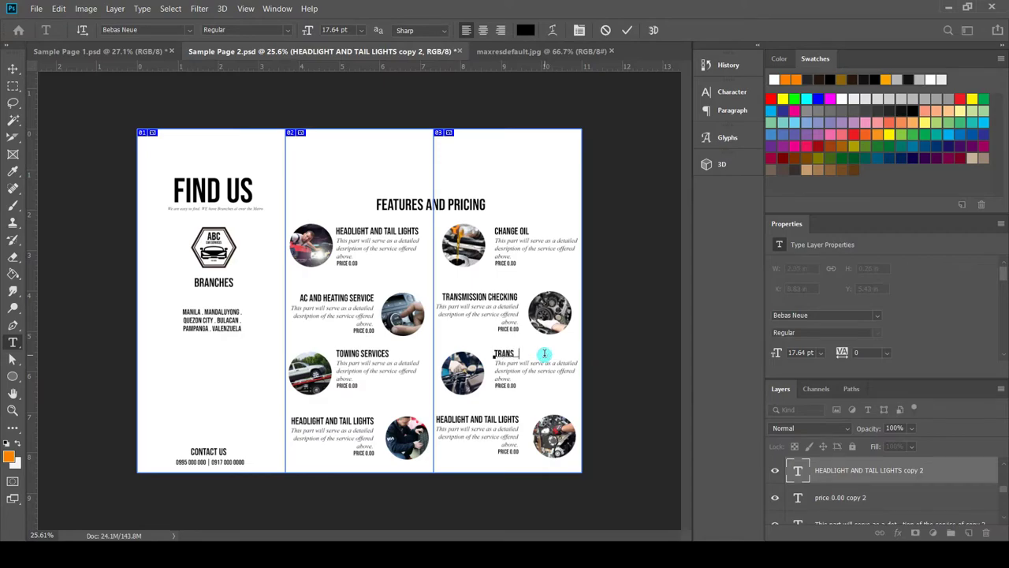
pyautogui.click(628, 29)
pyautogui.tripleClick(465, 419)
pyautogui.write('ENGINE MAINTENANCE')
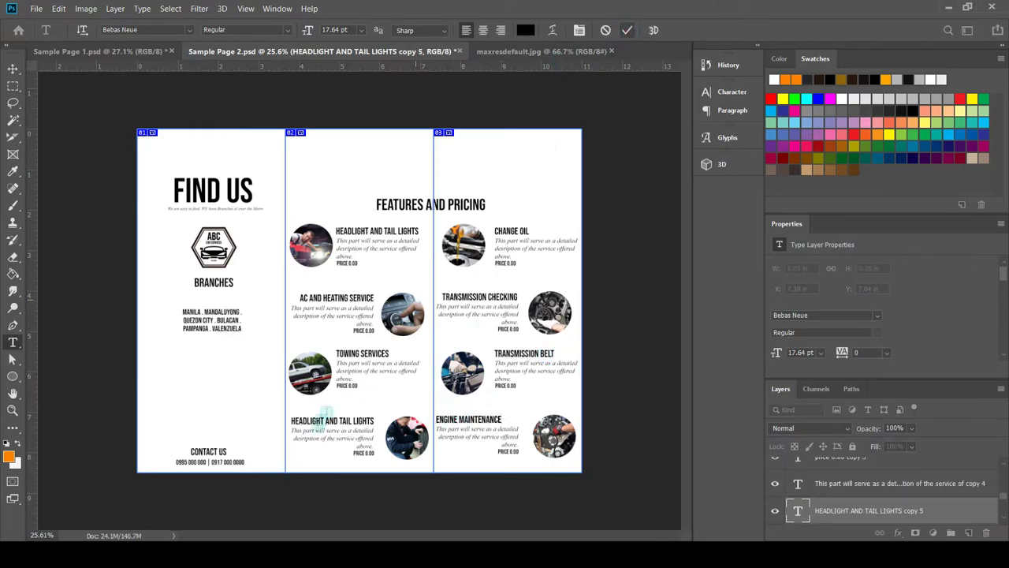
# Rename the bottom middle-panel heading to TIRE CHECK and shift it beside its photo
pyautogui.tripleClick(324, 418)
pyautogui.write('TIRE CHECK')
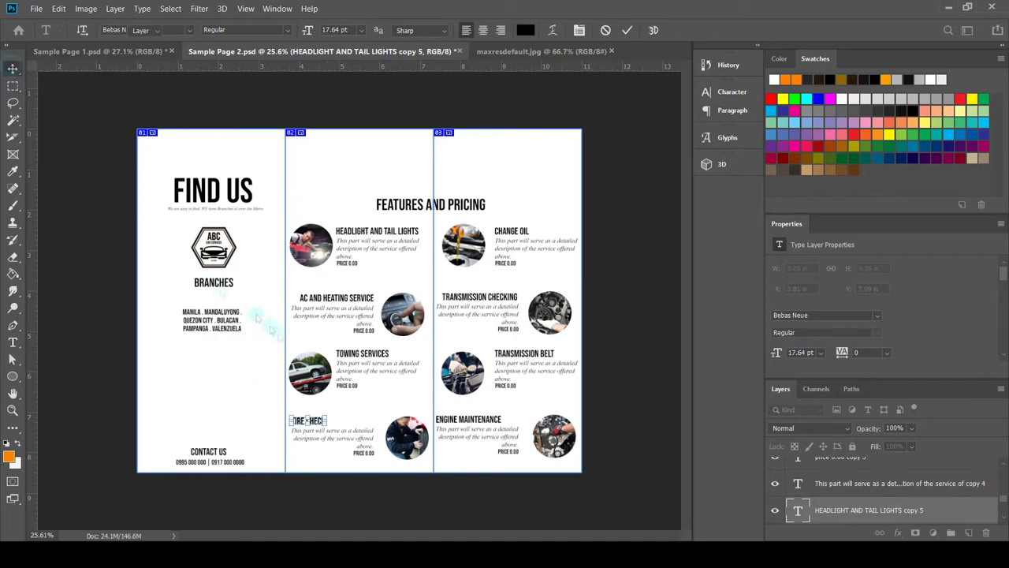
pyautogui.hotkey('ctrl', 'Return')
pyautogui.press('v')
pyautogui.moveTo(317, 422); pyautogui.dragTo(367, 424)
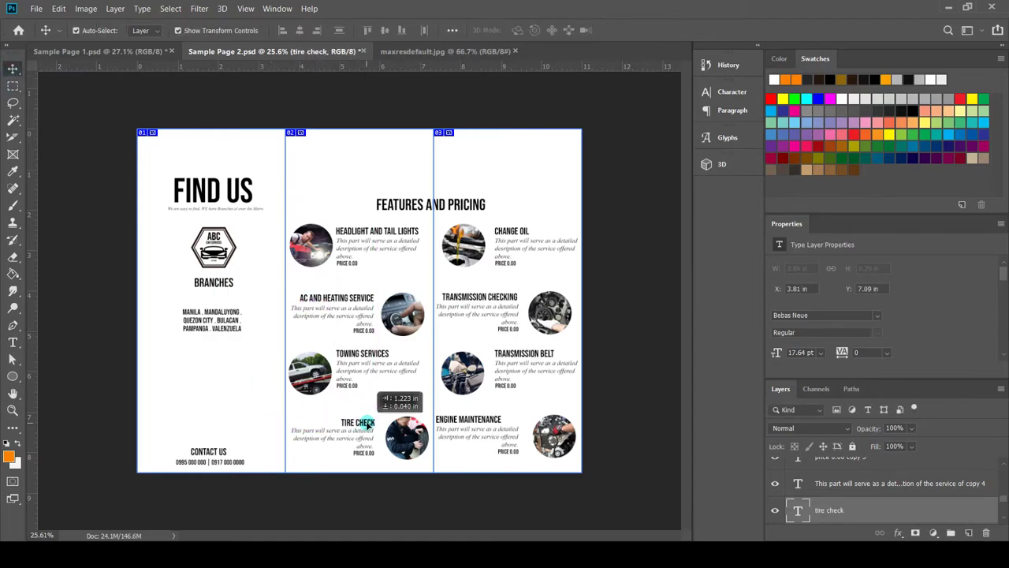
# Draw a dark Pen-tool shape with an arched lower edge across the middle and right panel tops
pyautogui.click(13, 325)
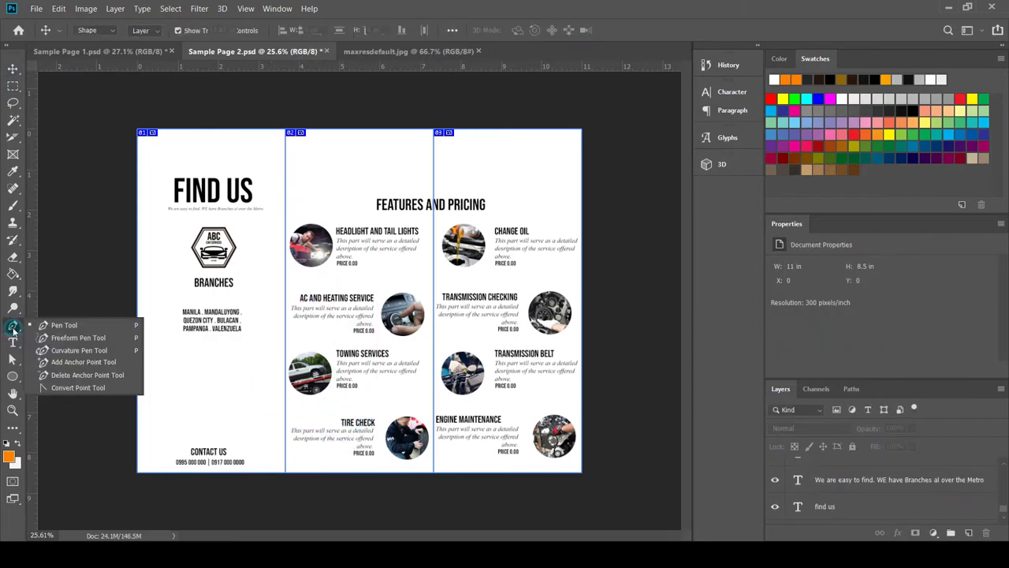
pyautogui.click(75, 329)
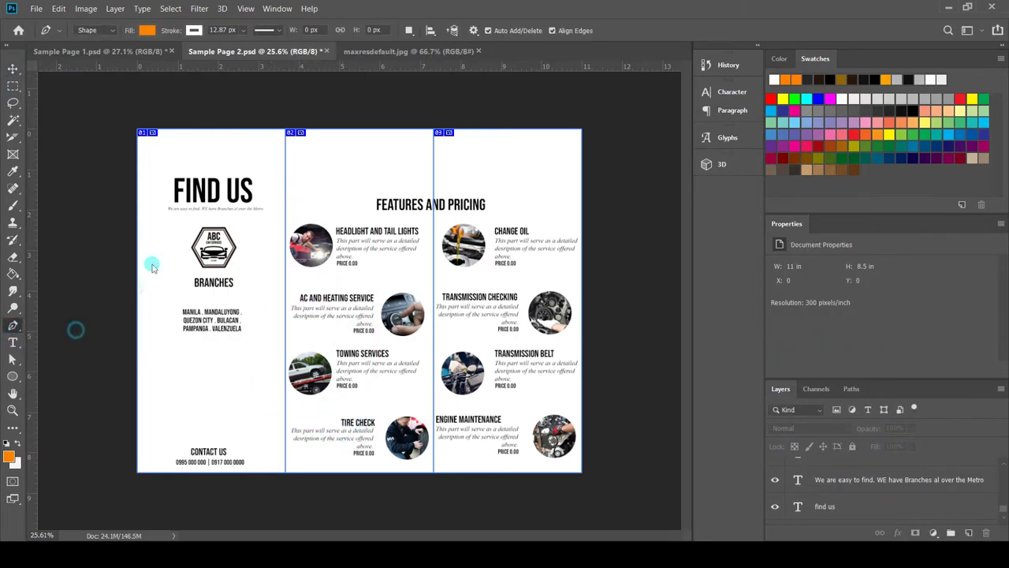
pyautogui.click(288, 132)
pyautogui.click(194, 30)
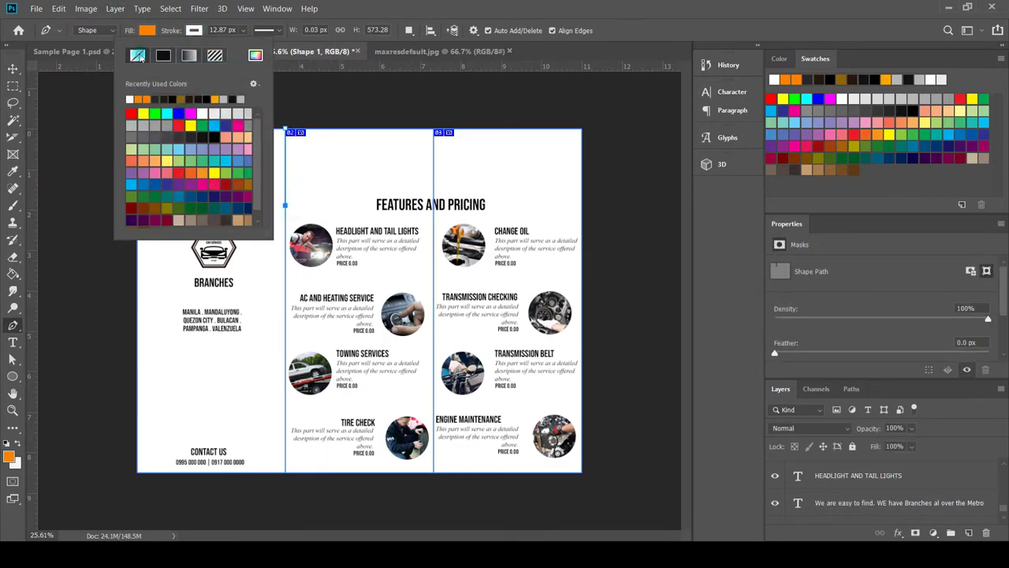
pyautogui.click(147, 30)
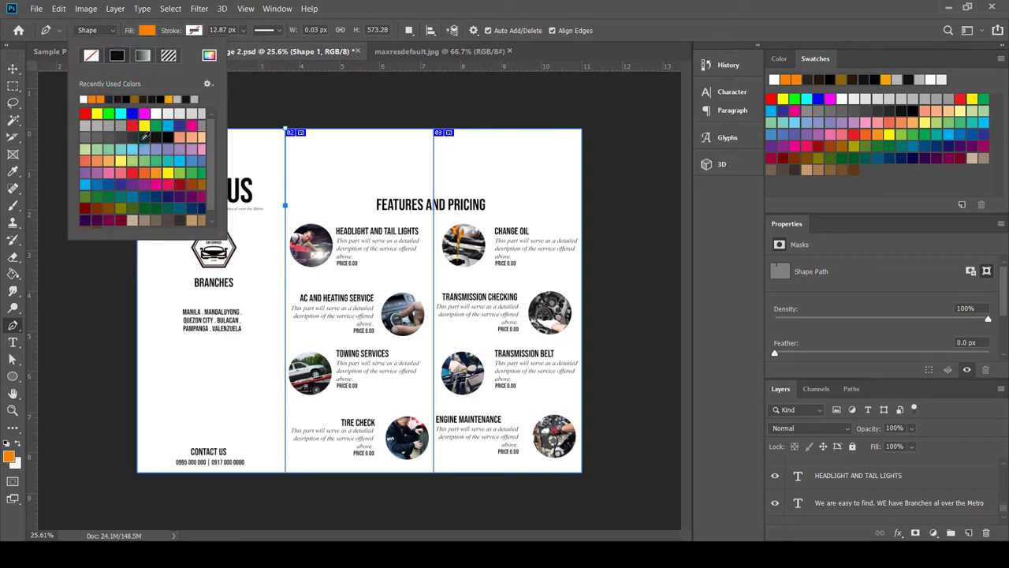
pyautogui.moveTo(434, 180); pyautogui.dragTo(483, 183)
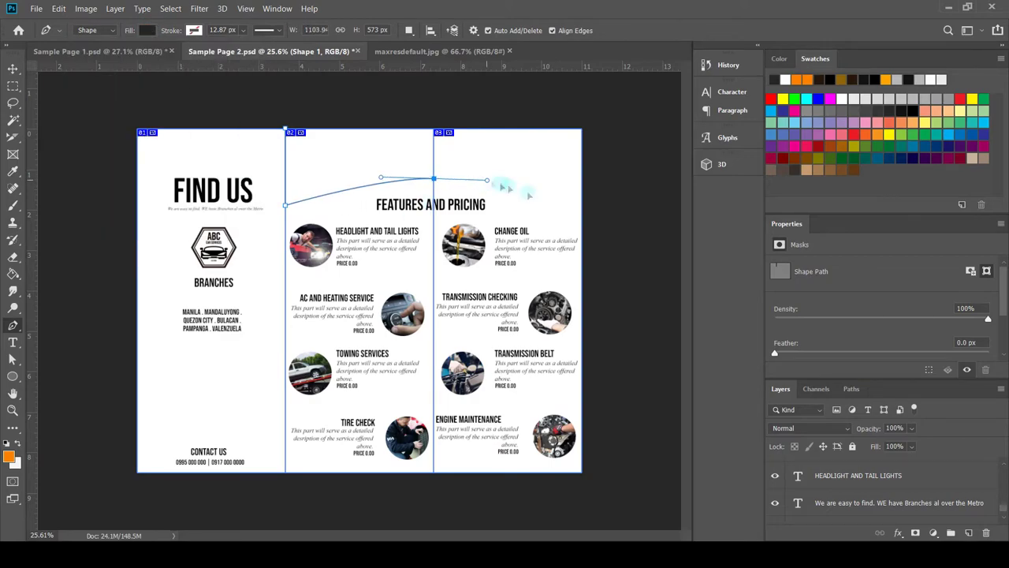
pyautogui.click(582, 205)
pyautogui.click(582, 128)
pyautogui.click(285, 128)
pyautogui.press('v')
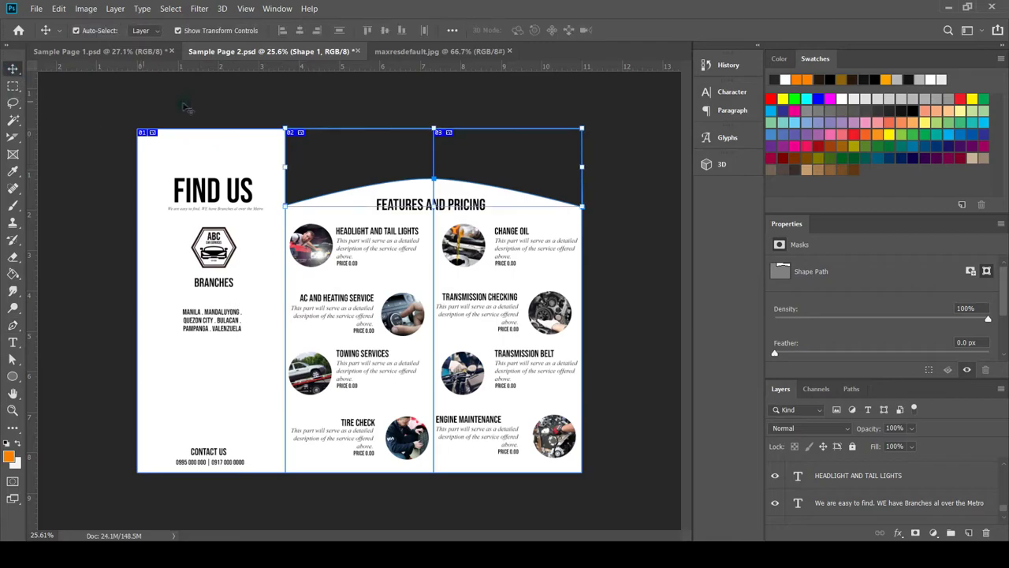
# Open the garage workshop photo and return to the brochure document
pyautogui.click(37, 9)
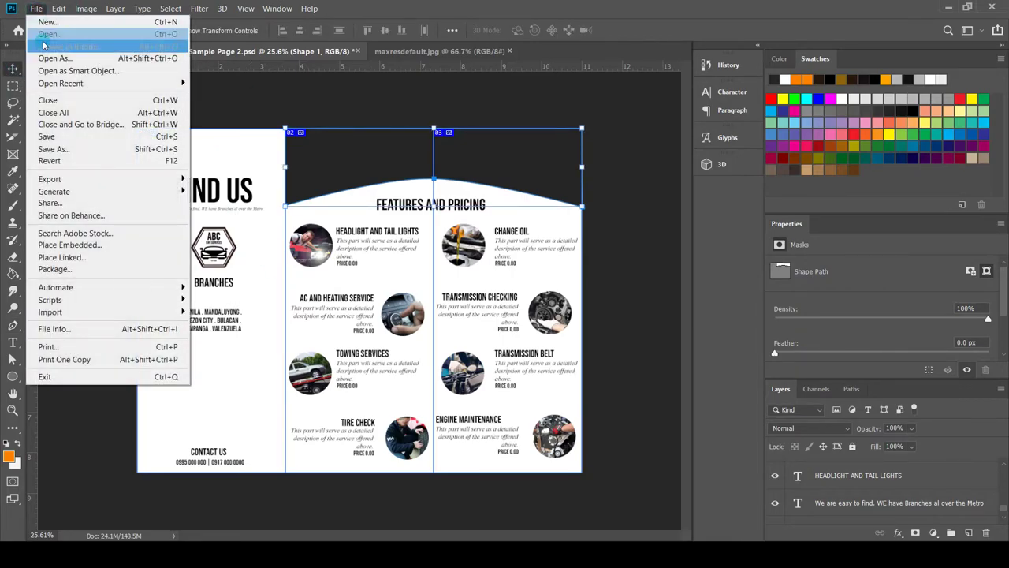
pyautogui.click(47, 32)
pyautogui.doubleClick(237, 248)
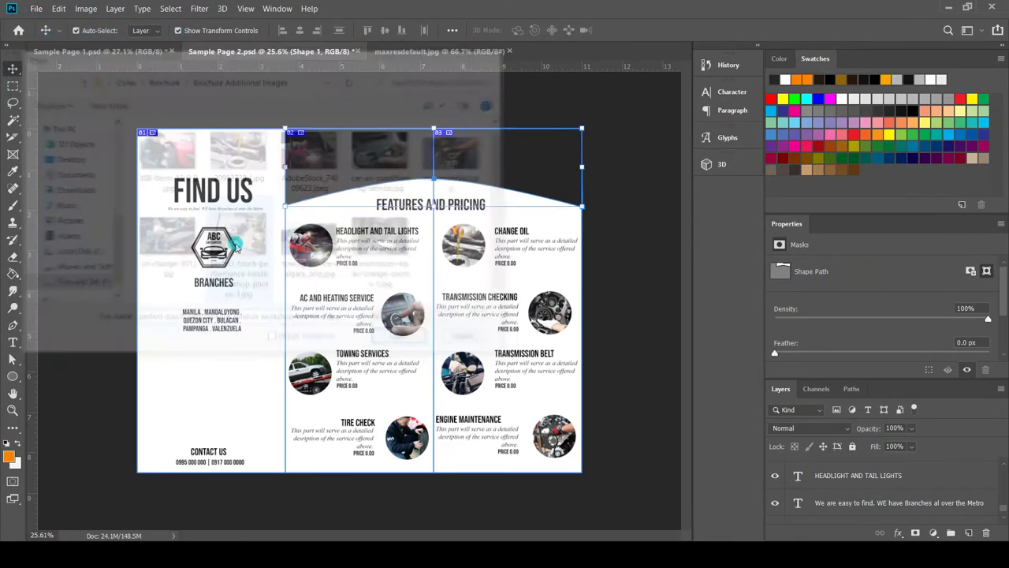
pyautogui.click(183, 50)
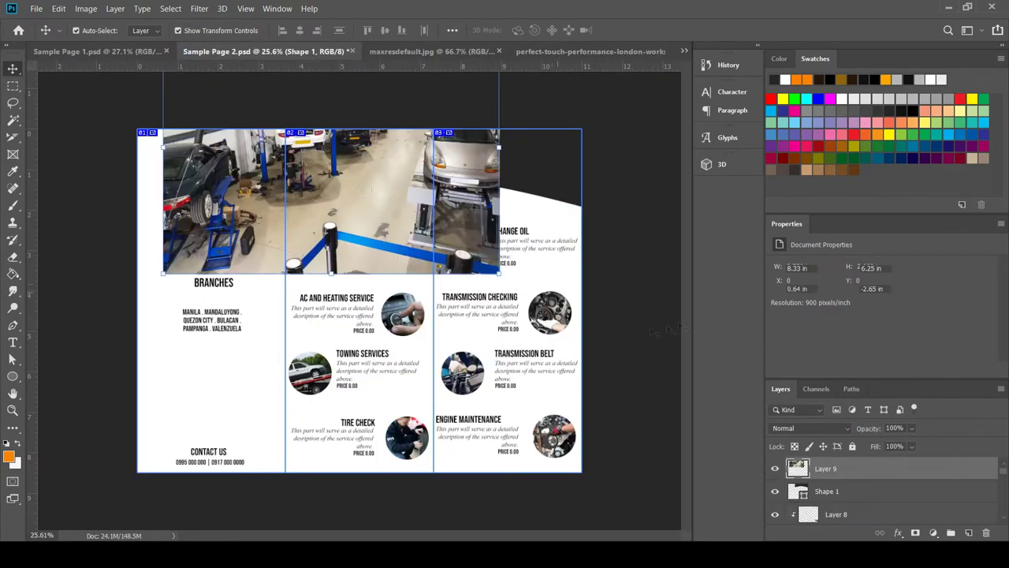
# Clip the garage photo into the curved header shape and position it to fill it
pyautogui.moveTo(339, 163); pyautogui.dragTo(567, 213)
pyautogui.rightClick(906, 476)
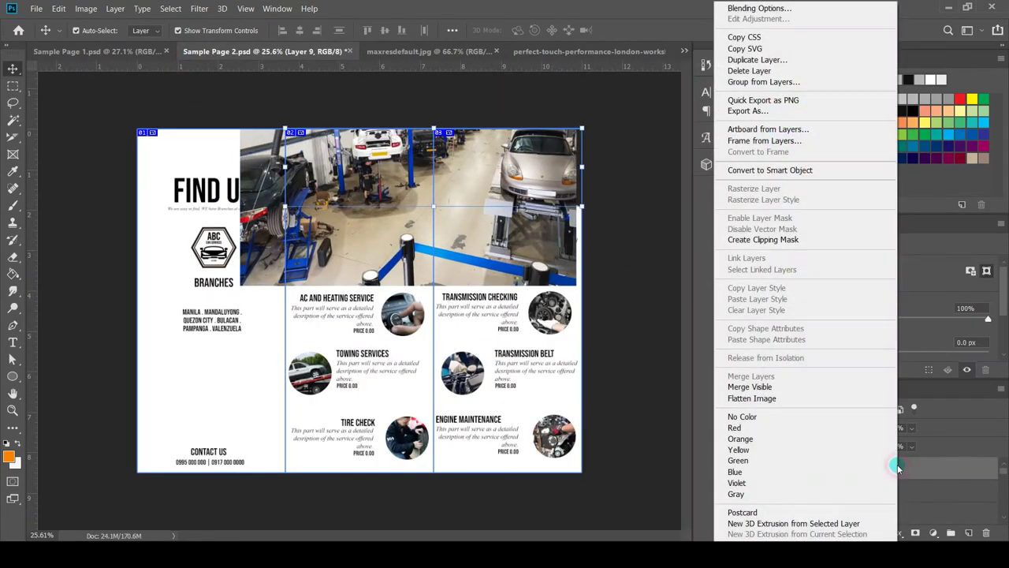
pyautogui.click(763, 239)
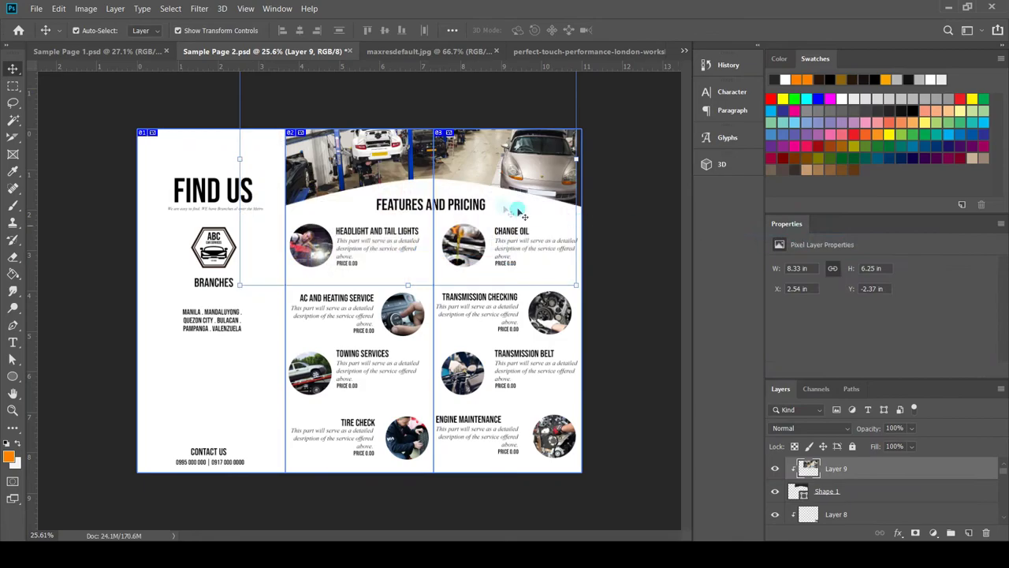
pyautogui.moveTo(497, 169); pyautogui.dragTo(511, 174)
pyautogui.scroll(-5, 883, 489)
pyautogui.click(908, 513)
pyautogui.click(893, 515)
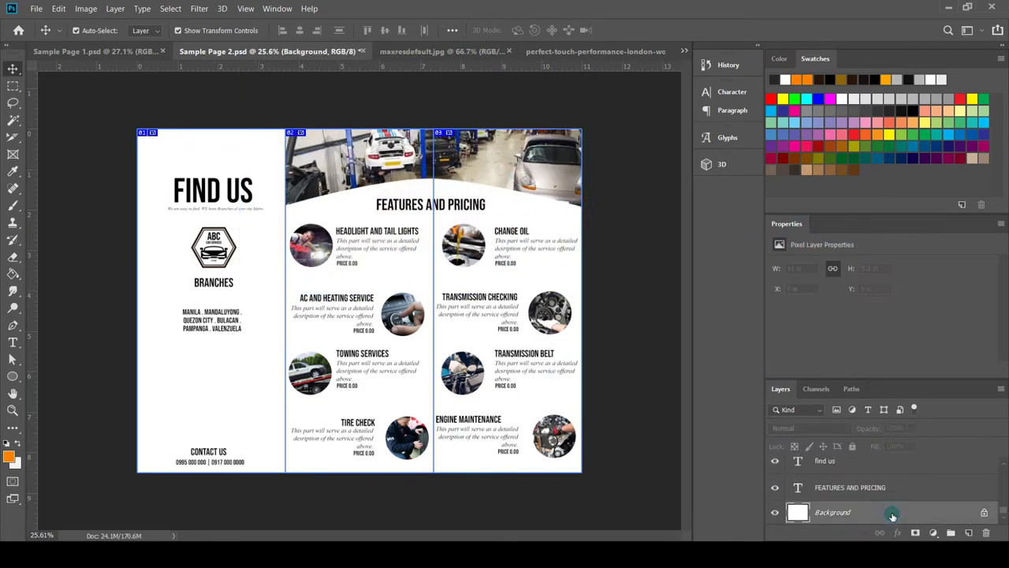
# Fill the brochure background with orange and close the leftover maxresdefault and workshop images
pyautogui.click(12, 274)
pyautogui.click(165, 321)
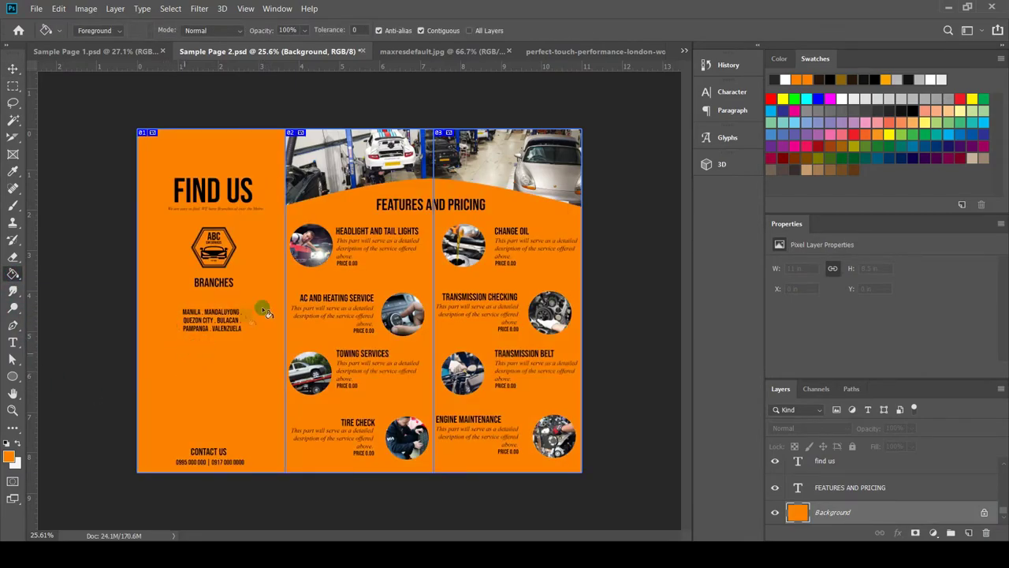
pyautogui.click(442, 51)
pyautogui.click(268, 51)
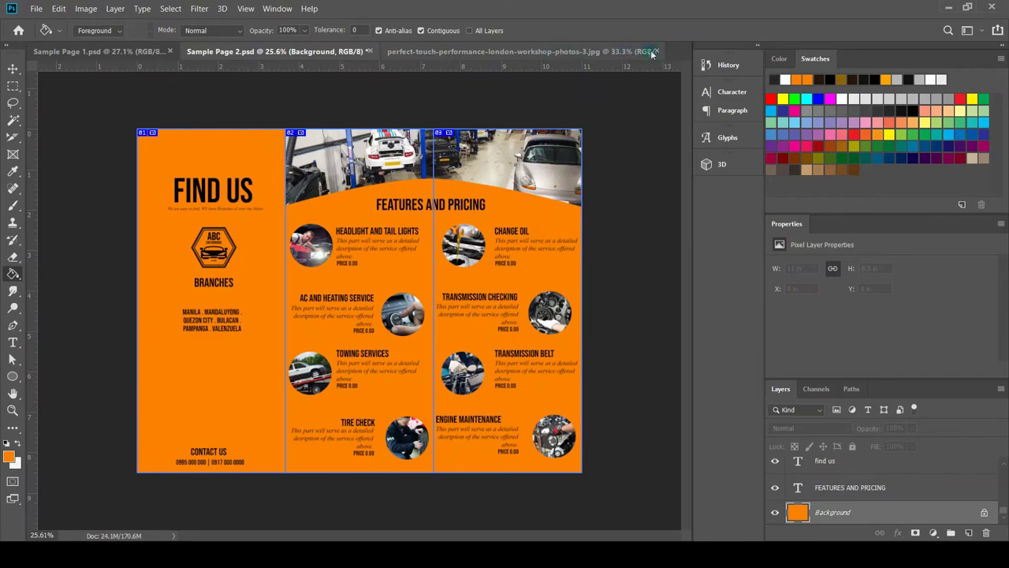
# Place the garage car-on-lift photo into Sample Page 2 and scale it
pyautogui.click(36, 9)
pyautogui.click(39, 29)
pyautogui.click(123, 78)
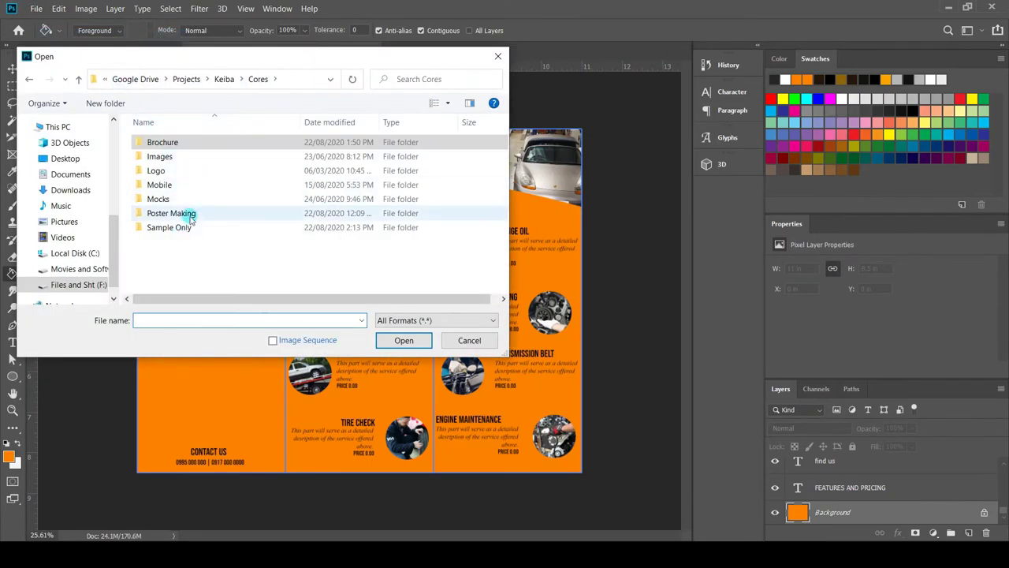
pyautogui.doubleClick(176, 216)
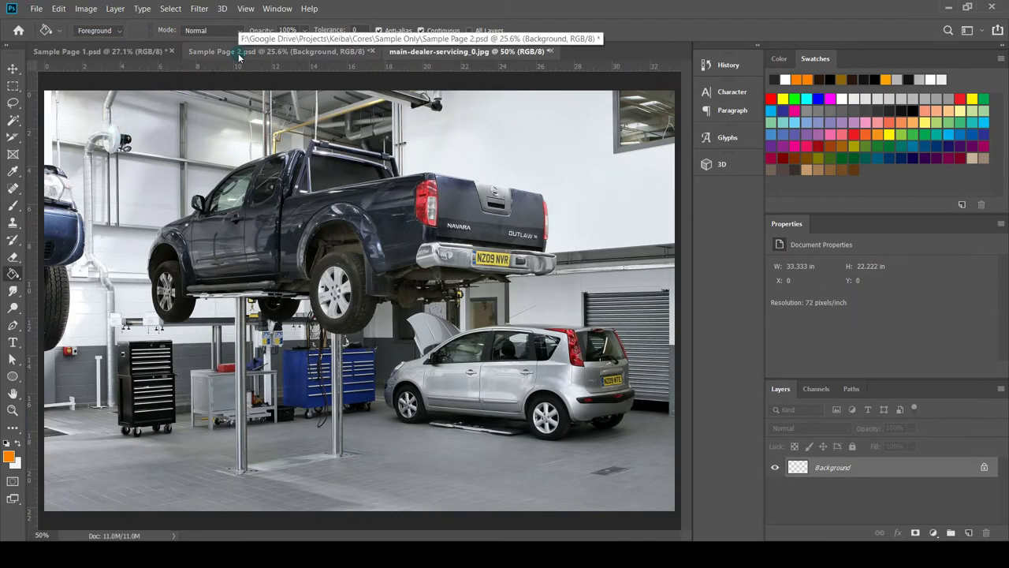
pyautogui.press('v')
pyautogui.moveTo(268, 161); pyautogui.dragTo(355, 300)
pyautogui.hotkey('ctrl', 't')
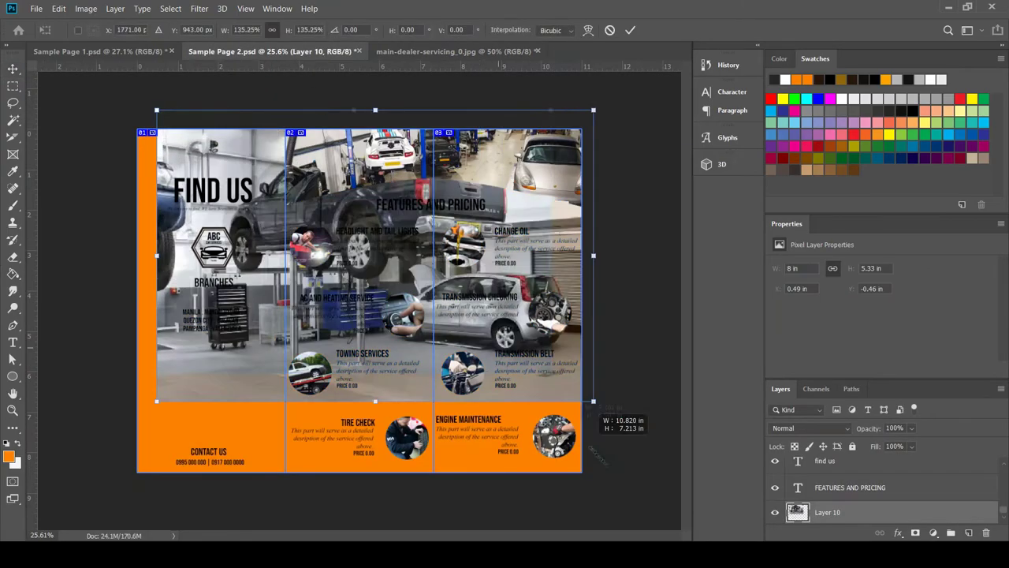
pyautogui.press('Return')
# Set the garage photo layer to Soft Light blend at 24% opacity
pyautogui.click(811, 428)
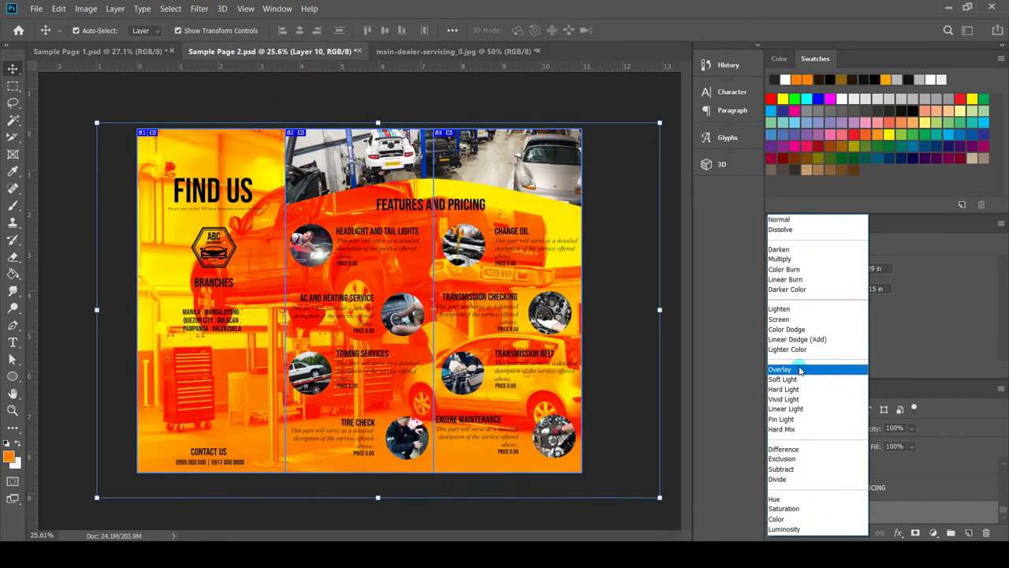
pyautogui.click(867, 367)
pyautogui.click(911, 428)
pyautogui.moveTo(929, 444); pyautogui.dragTo(900, 444)
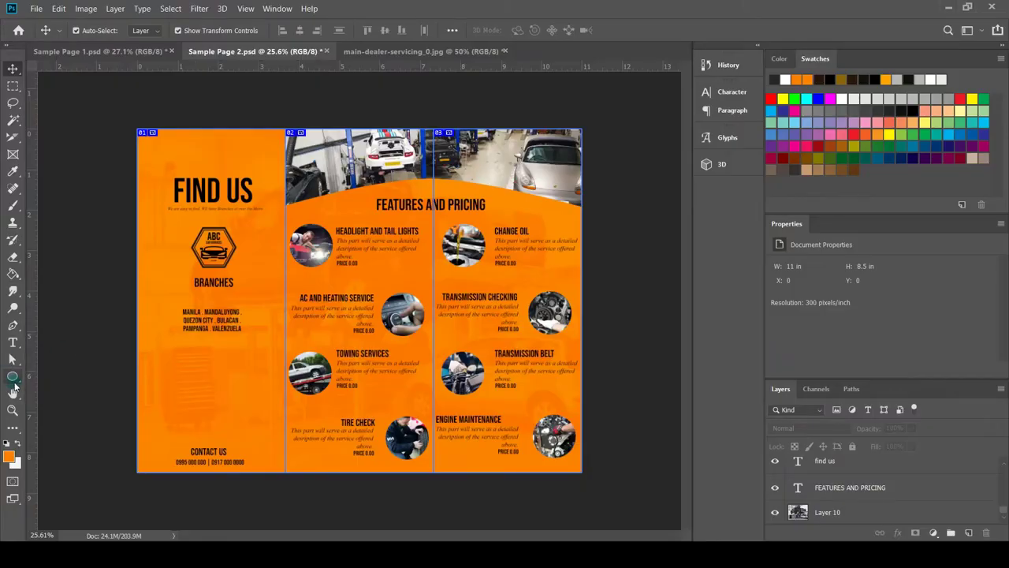
pyautogui.rightClick(13, 380)
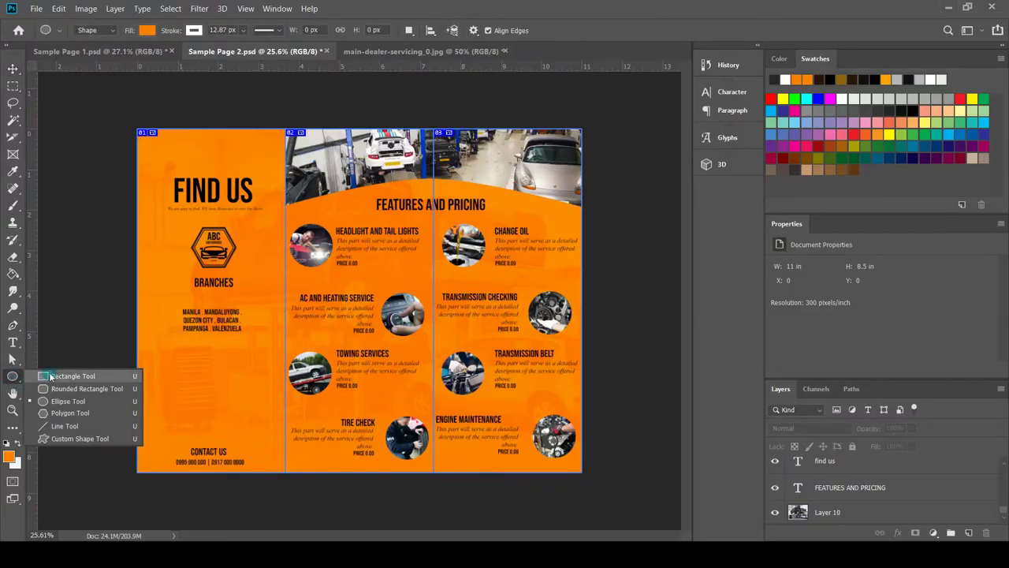
# Draw a square box below the branch list with a dark grey fill and no stroke
pyautogui.click(51, 377)
pyautogui.moveTo(155, 337); pyautogui.dragTo(204, 381)
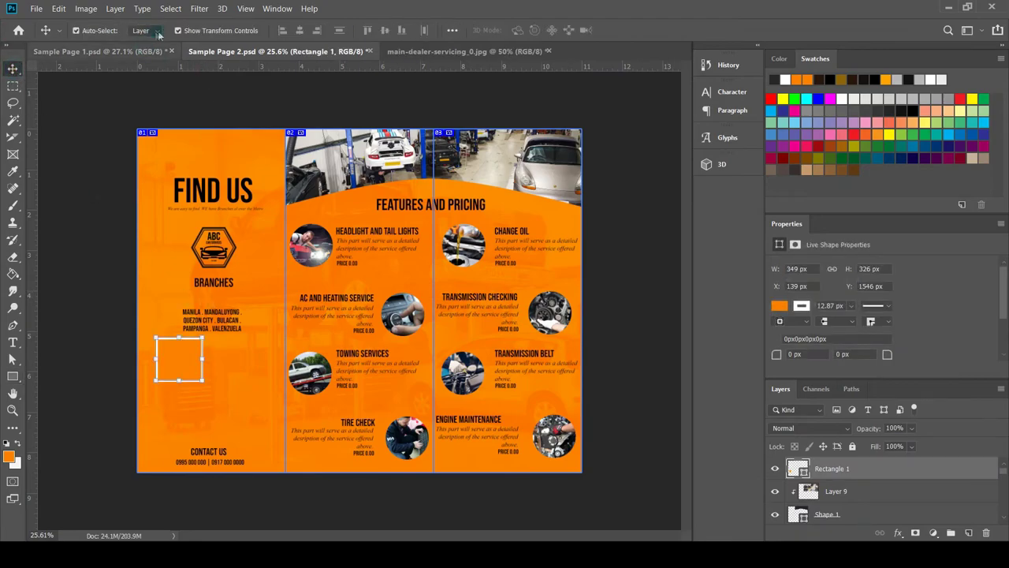
pyautogui.click(147, 30)
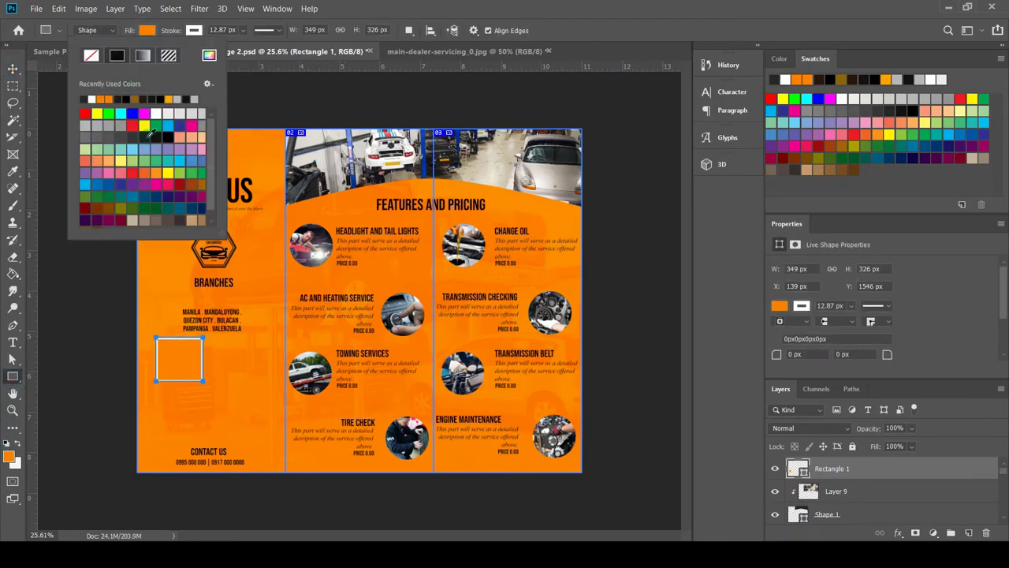
pyautogui.click(150, 132)
pyautogui.click(193, 30)
pyautogui.click(138, 55)
pyautogui.click(102, 216)
# Duplicate the dark box into a 2x2 grid of four squares
pyautogui.press('v')
pyautogui.moveTo(188, 358); pyautogui.dragTo(232, 365)
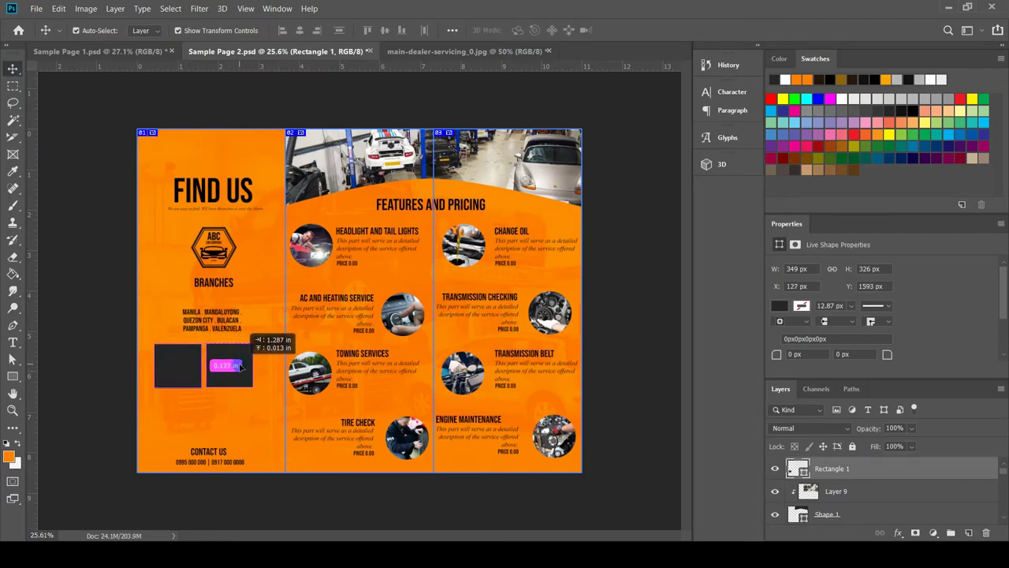
pyautogui.moveTo(258, 382); pyautogui.dragTo(251, 429)
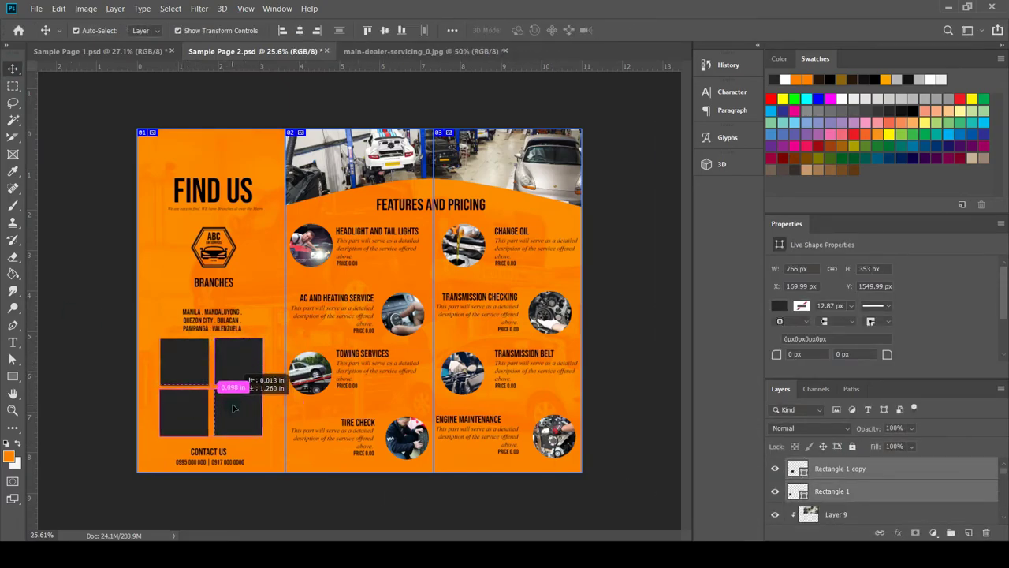
pyautogui.click(188, 345)
pyautogui.click(36, 8)
pyautogui.press('Escape')
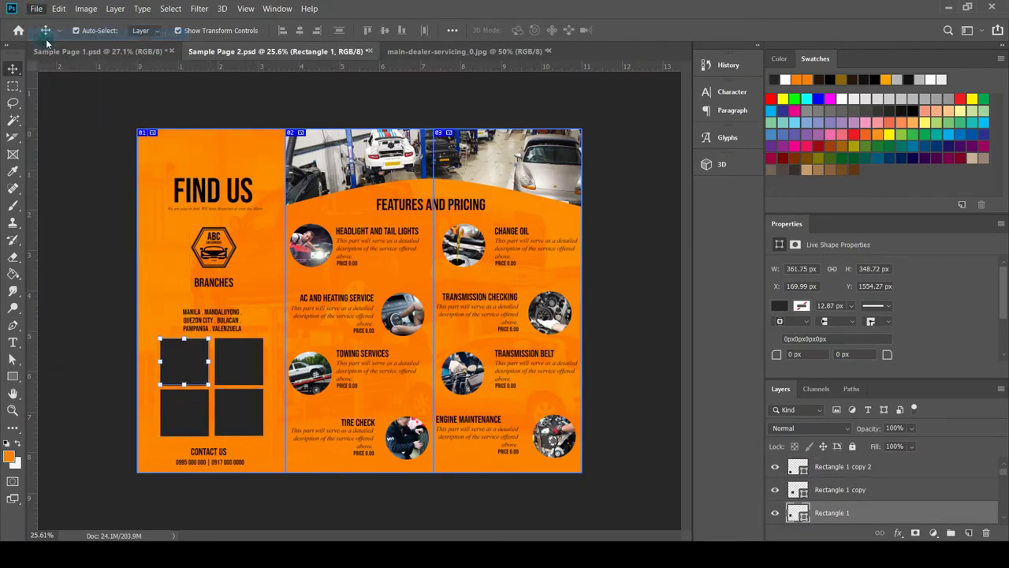
# Place the two-mechanics photo, resized and clipped, into the top-left box
pyautogui.doubleClick(450, 168)
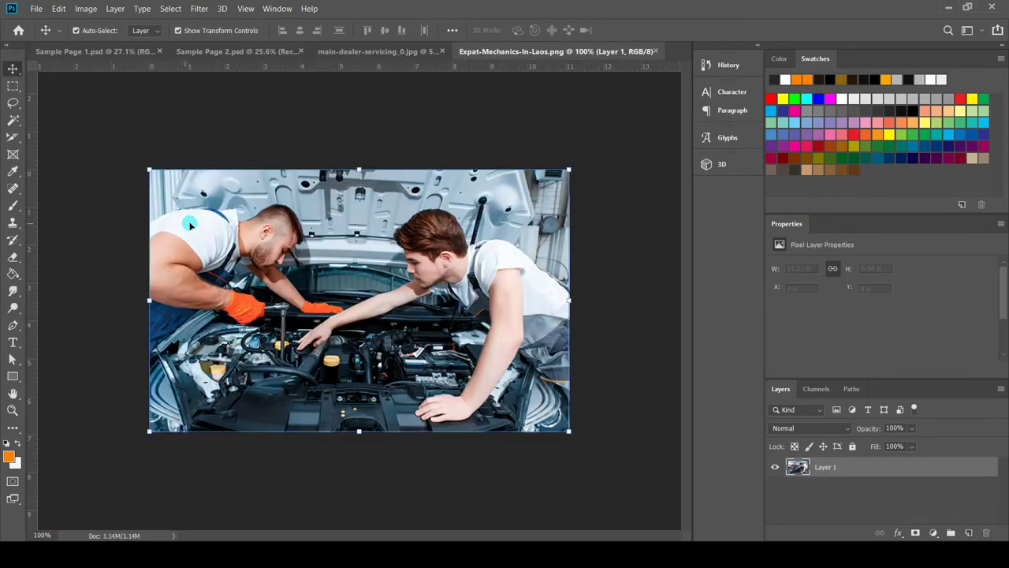
pyautogui.moveTo(188, 225); pyautogui.dragTo(185, 314)
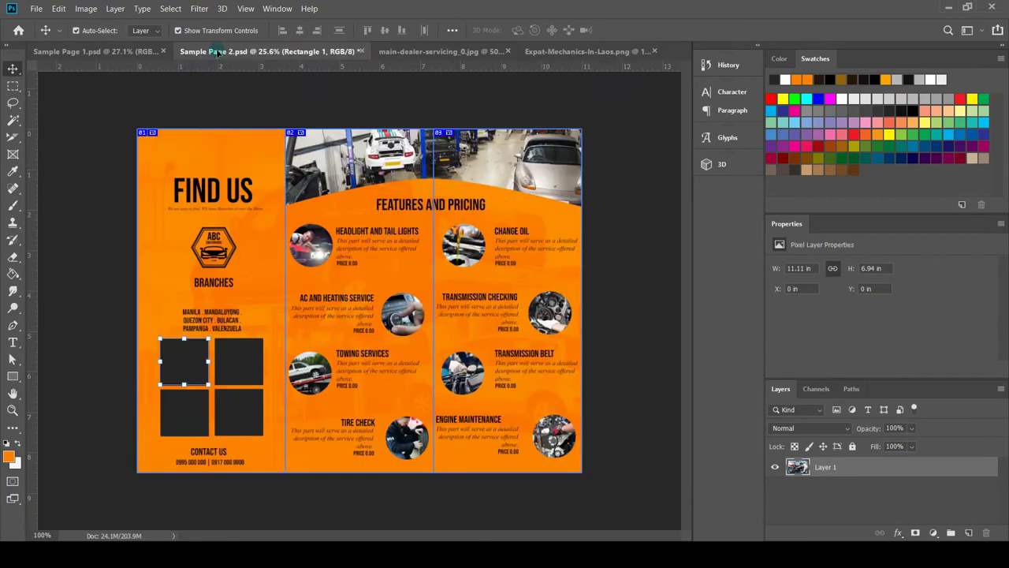
pyautogui.moveTo(183, 347); pyautogui.dragTo(183, 348)
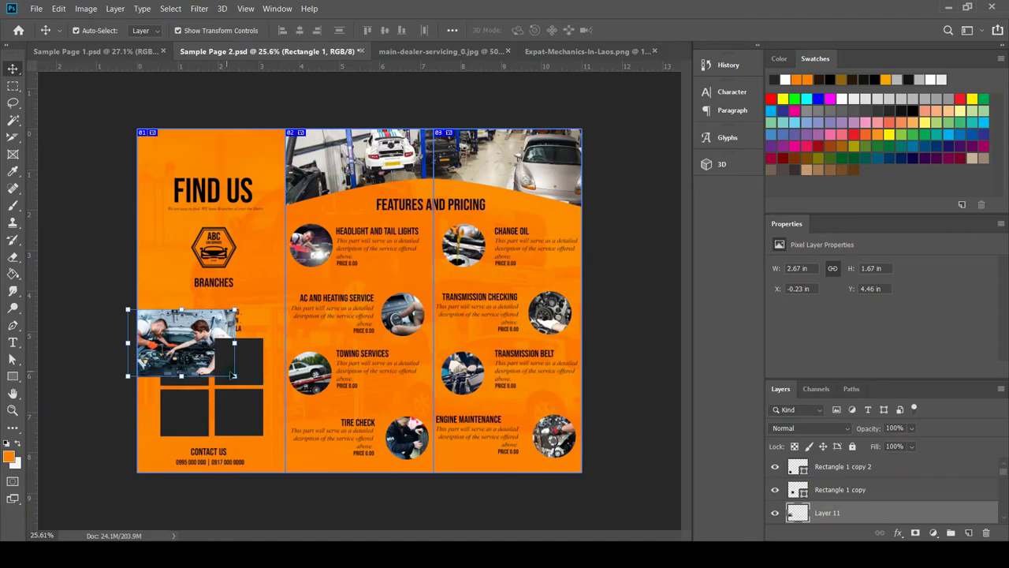
pyautogui.moveTo(233, 375)
pyautogui.mouseDown()
pyautogui.moveTo(220, 367)
pyautogui.moveTo(197, 377)
pyautogui.moveTo(222, 360)
pyautogui.mouseUp()
pyautogui.press('Return')
pyautogui.rightClick(810, 517)
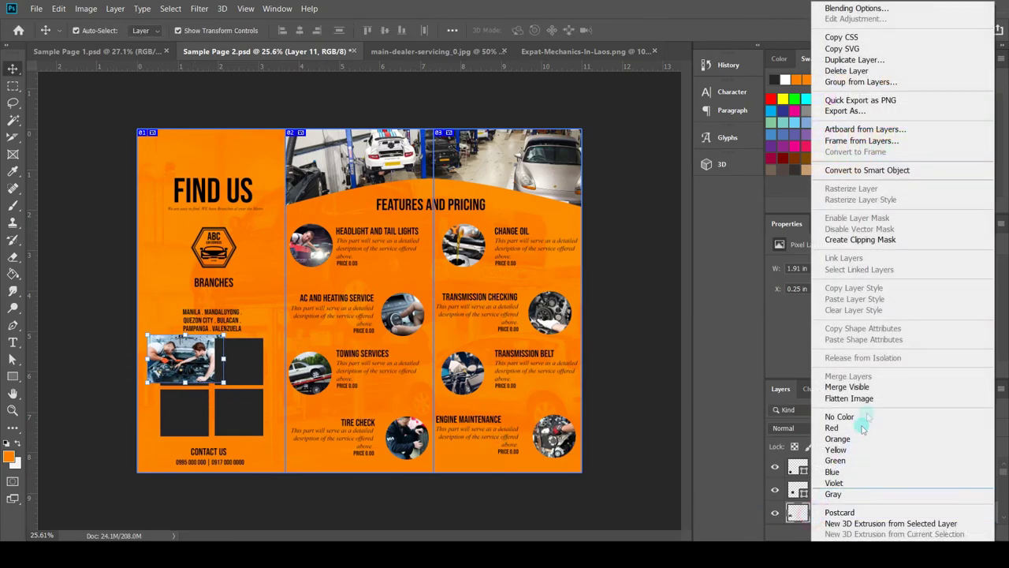
pyautogui.click(911, 243)
# Place the mechanic photo, scaled to about 89% and clipped, into the top-right box
pyautogui.click(249, 366)
pyautogui.click(36, 9)
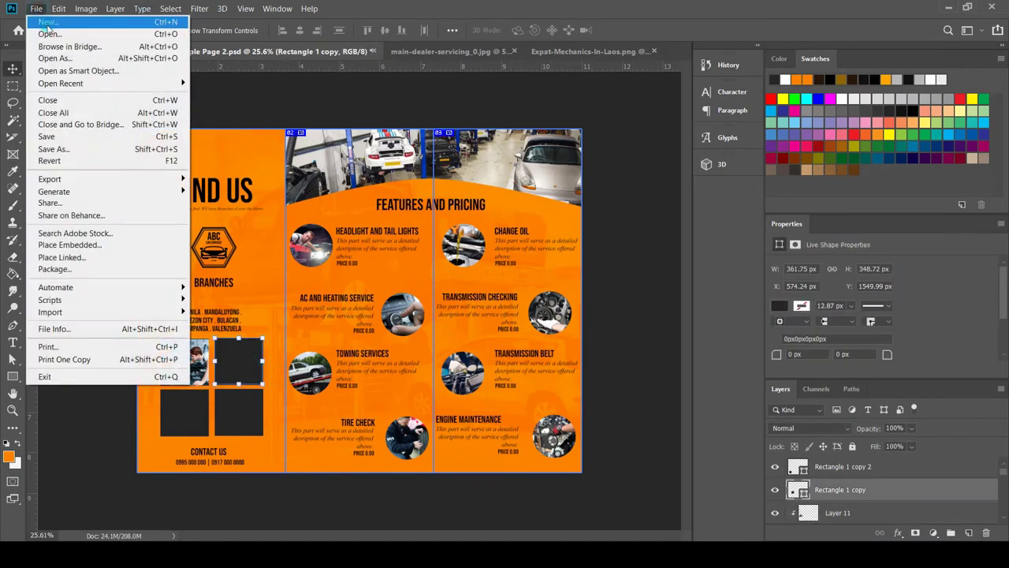
pyautogui.click(49, 33)
pyautogui.doubleClick(447, 237)
pyautogui.moveTo(360, 293); pyautogui.dragTo(217, 391)
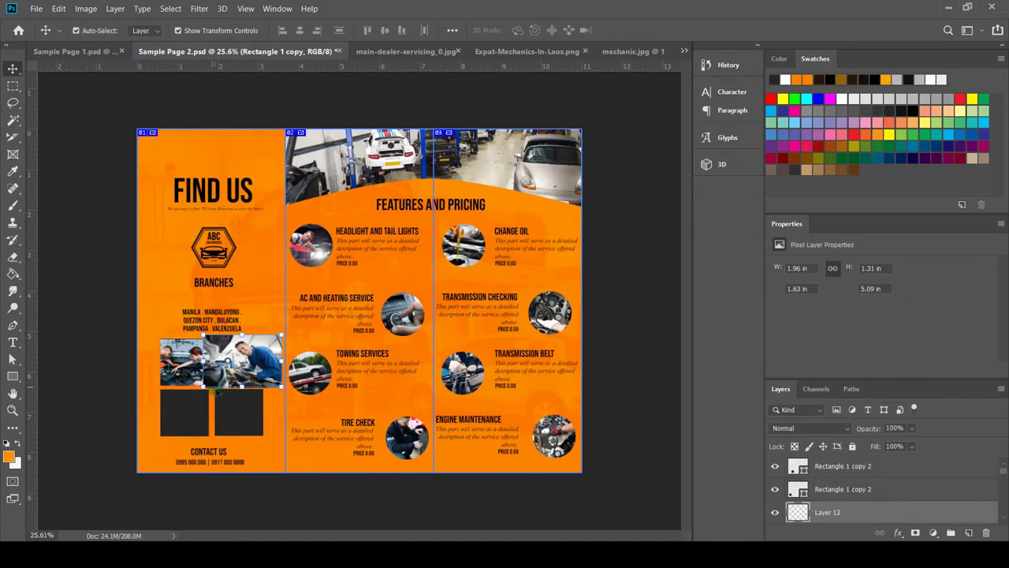
pyautogui.hotkey('ctrl', 't')
pyautogui.moveTo(283, 387); pyautogui.dragTo(274, 384)
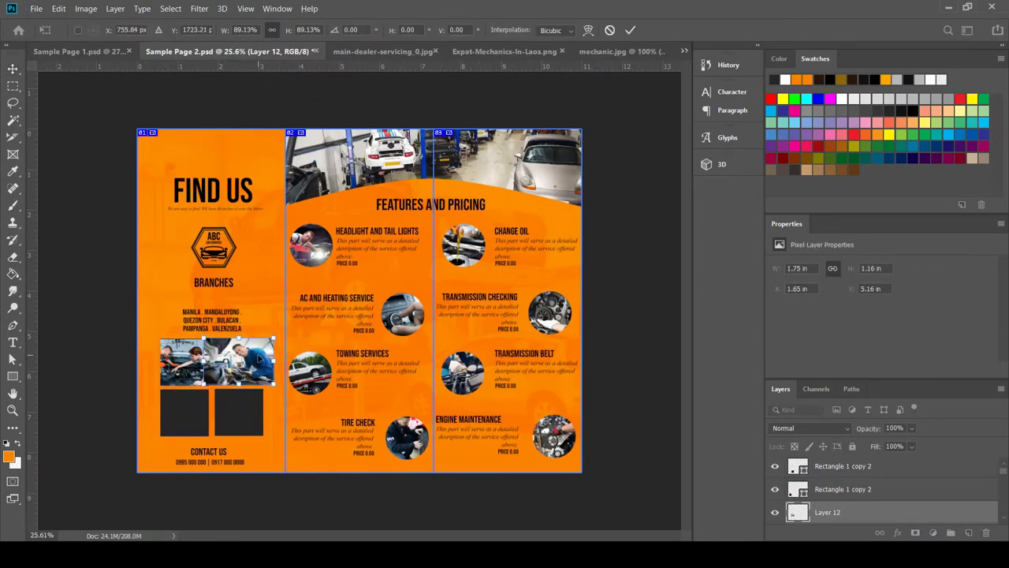
pyautogui.press('Return')
pyautogui.rightClick(835, 513)
pyautogui.click(693, 201)
# Close the garage, two-mechanics and mechanic photo documents, discarding changes
pyautogui.click(439, 52)
pyautogui.click(523, 216)
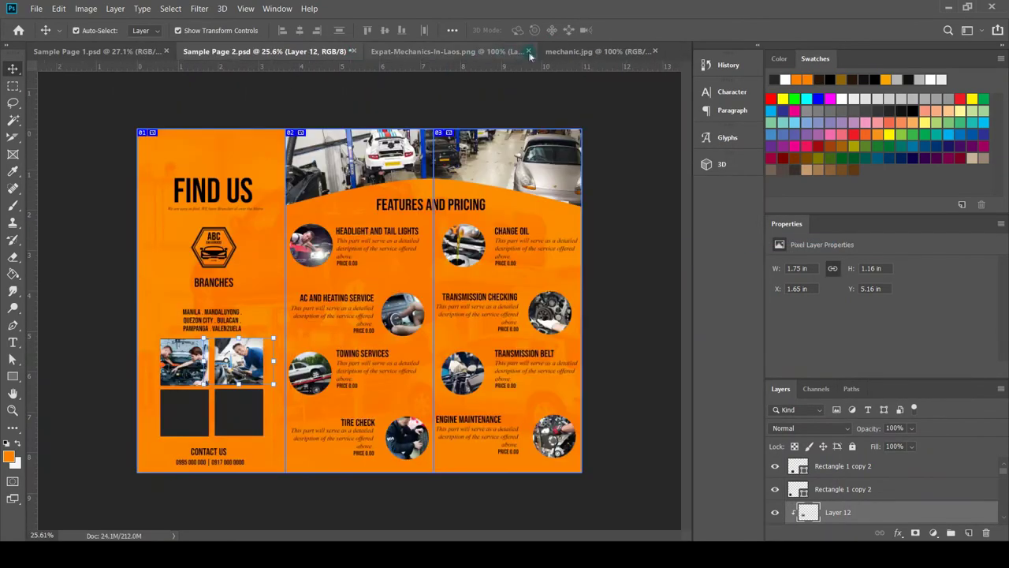
pyautogui.click(528, 51)
pyautogui.click(479, 51)
# Place the white car photo into the lower-left box, resized to fill it
pyautogui.click(382, 93)
pyautogui.click(183, 411)
pyautogui.click(37, 9)
pyautogui.click(48, 35)
pyautogui.scroll(-1, 467, 226)
pyautogui.scroll(1, 315, 221)
pyautogui.doubleClick(385, 164)
pyautogui.moveTo(224, 388); pyautogui.dragTo(214, 398)
pyautogui.press('Return')
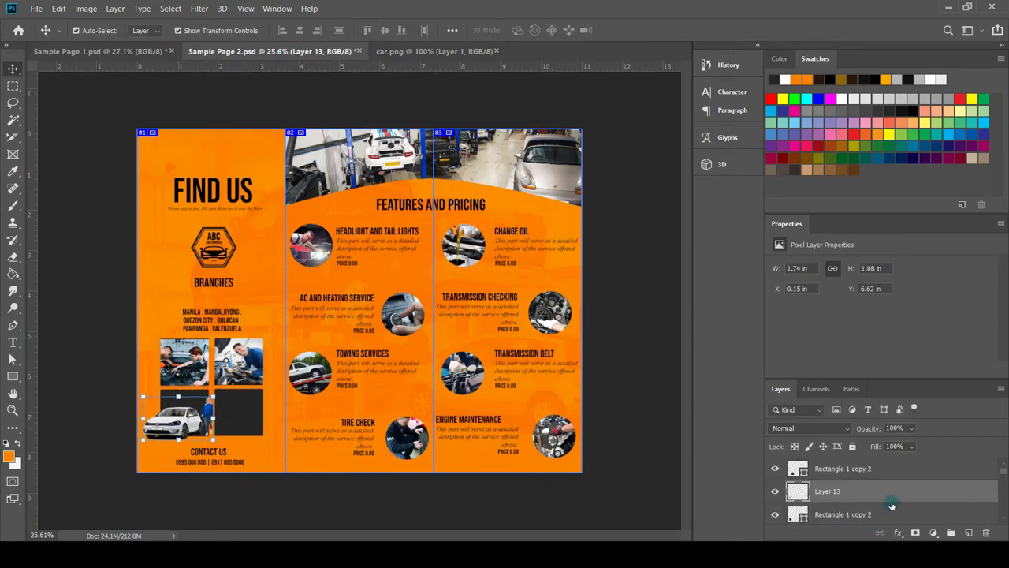
pyautogui.moveTo(181, 398)
pyautogui.mouseDown()
pyautogui.moveTo(213, 398)
pyautogui.moveTo(197, 394)
pyautogui.mouseUp()
pyautogui.hotkey('ctrl', 't')
pyautogui.moveTo(229, 426); pyautogui.dragTo(257, 433)
pyautogui.press('Return')
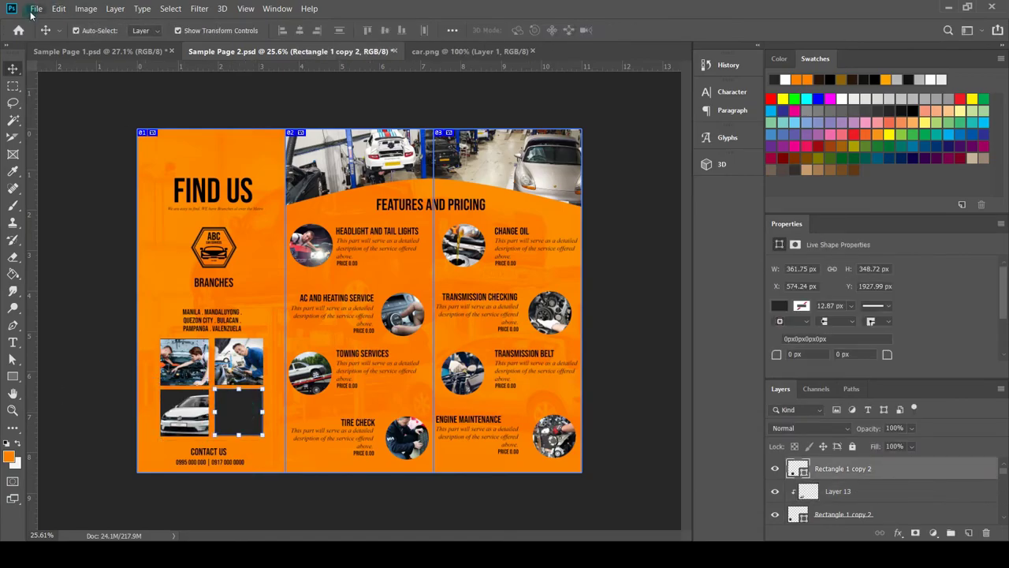
# Copy the tyre-check photo from Brochure Additional Images and fit it over the lower-right box
pyautogui.hotkey('ctrl', 'o')
pyautogui.doubleClick(205, 140)
pyautogui.click(166, 162)
pyautogui.doubleClick(180, 155)
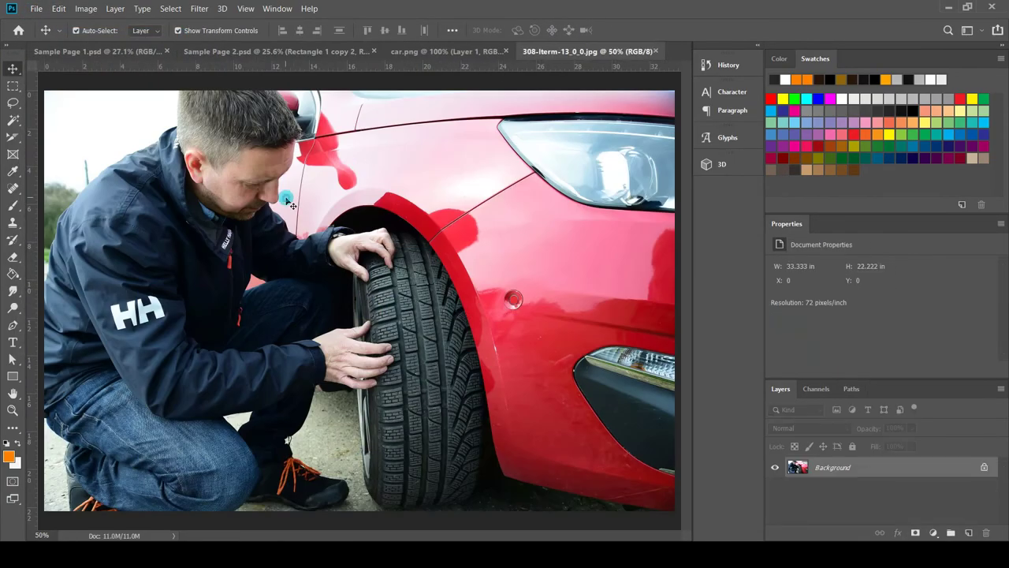
pyautogui.hotkey('ctrl', 'a')
pyautogui.hotkey('ctrl', 'c')
pyautogui.hotkey('ctrl', 'v')
pyautogui.hotkey('ctrl', 't')
pyautogui.moveTo(236, 394)
pyautogui.mouseDown()
pyautogui.moveTo(268, 377)
pyautogui.moveTo(280, 435)
pyautogui.mouseUp()
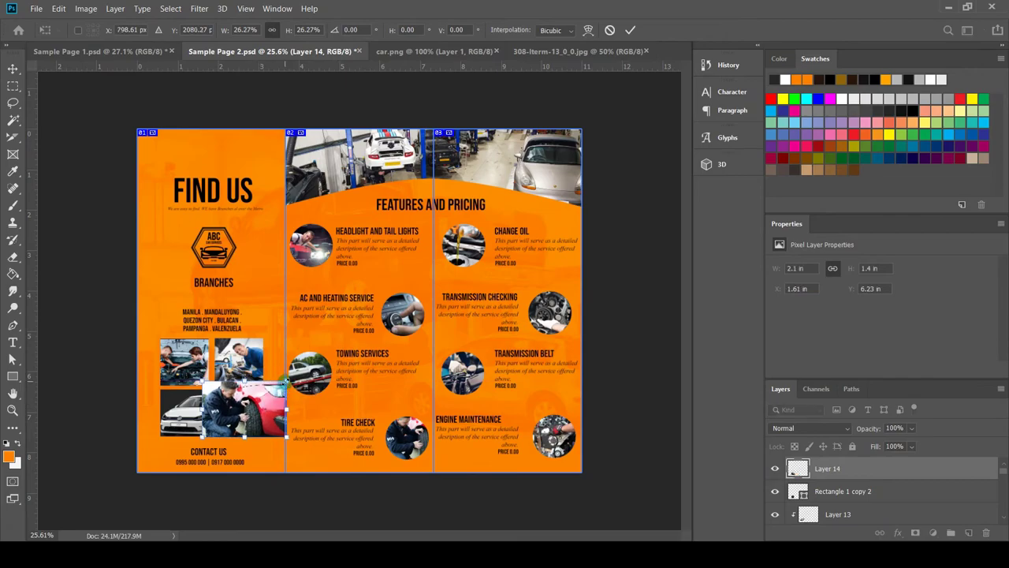
pyautogui.press('Return')
pyautogui.rightClick(901, 468)
pyautogui.click(788, 308)
pyautogui.click(203, 169)
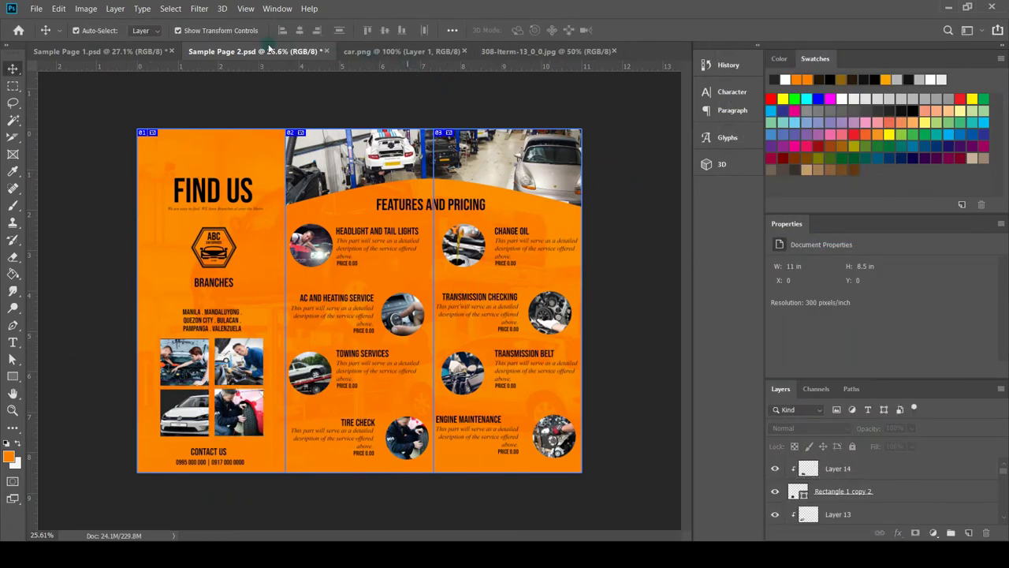
# On Sample Page 1, set the text colour to white
pyautogui.click(115, 51)
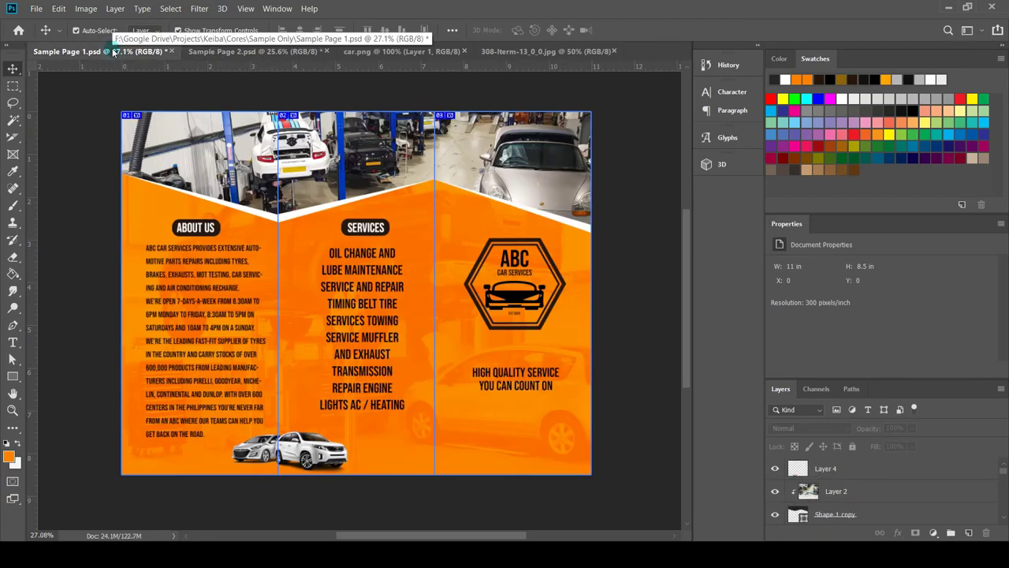
pyautogui.scroll(5, 554, 387)
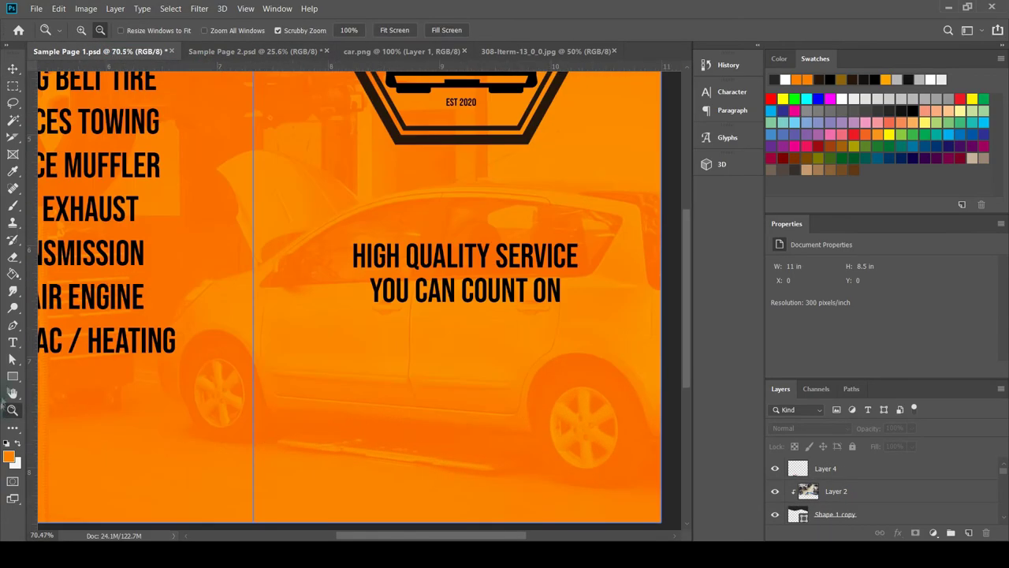
pyautogui.press('t')
pyautogui.click(525, 30)
pyautogui.click(562, 267)
pyautogui.click(845, 255)
pyautogui.write('Times')
pyautogui.click(331, 83)
pyautogui.click(410, 492)
pyautogui.write('11.88')
pyautogui.press('Return')
pyautogui.click(446, 494)
pyautogui.write('www.abccarservices.com')
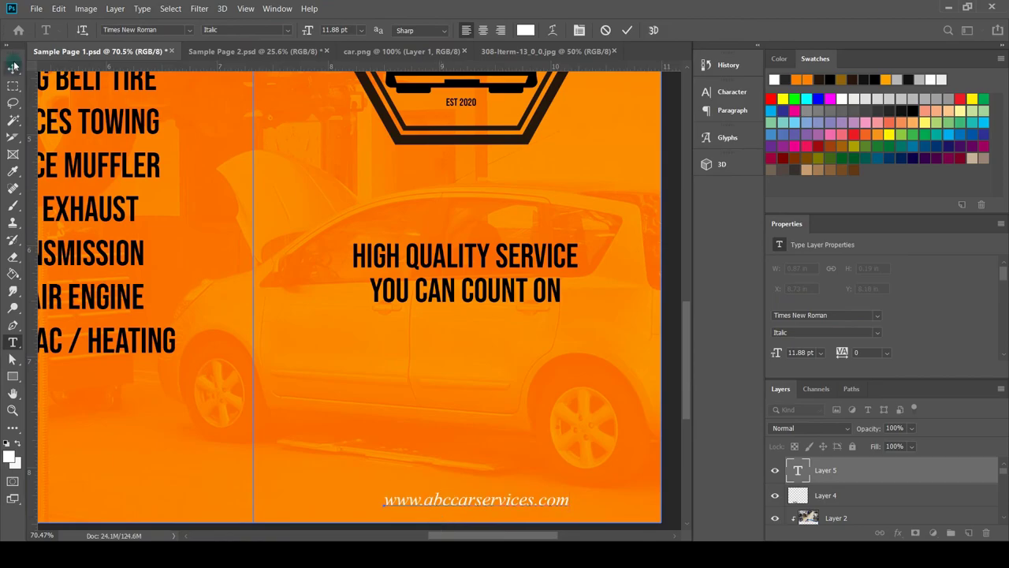
pyautogui.write('.com')
pyautogui.hotkey('ctrl', 'Return')
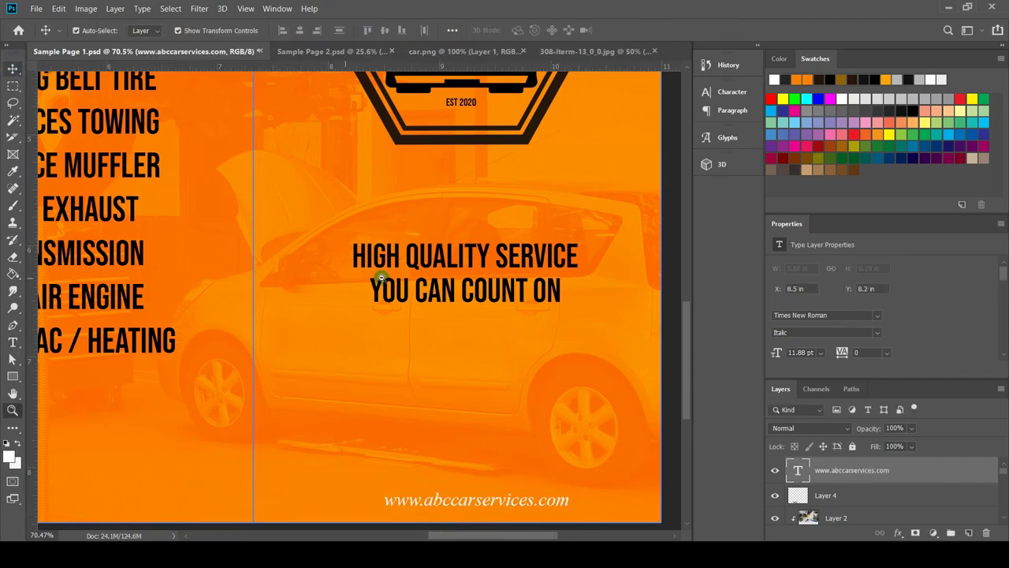
pyautogui.press('z')
pyautogui.scroll(-3, 339, 257)
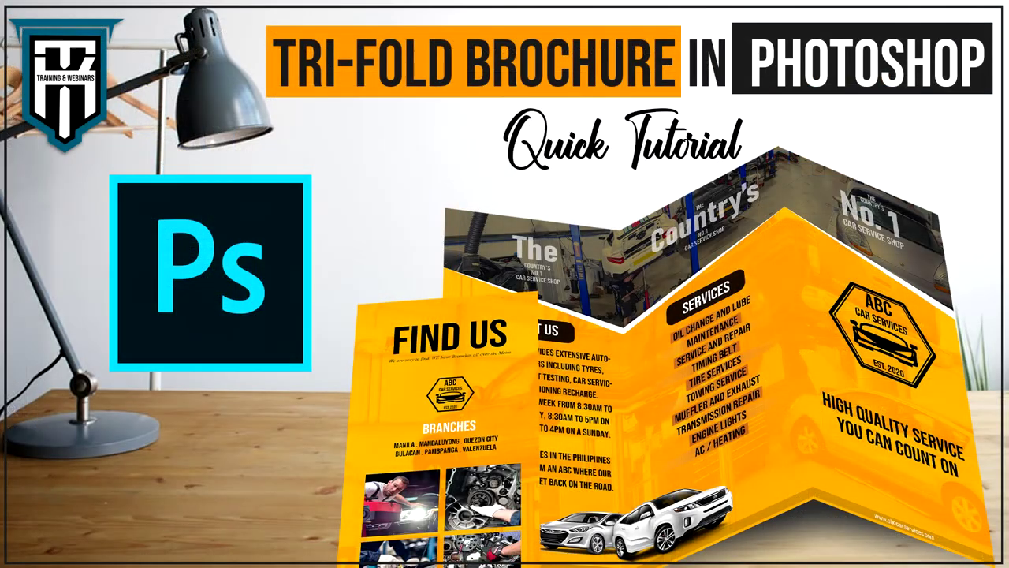